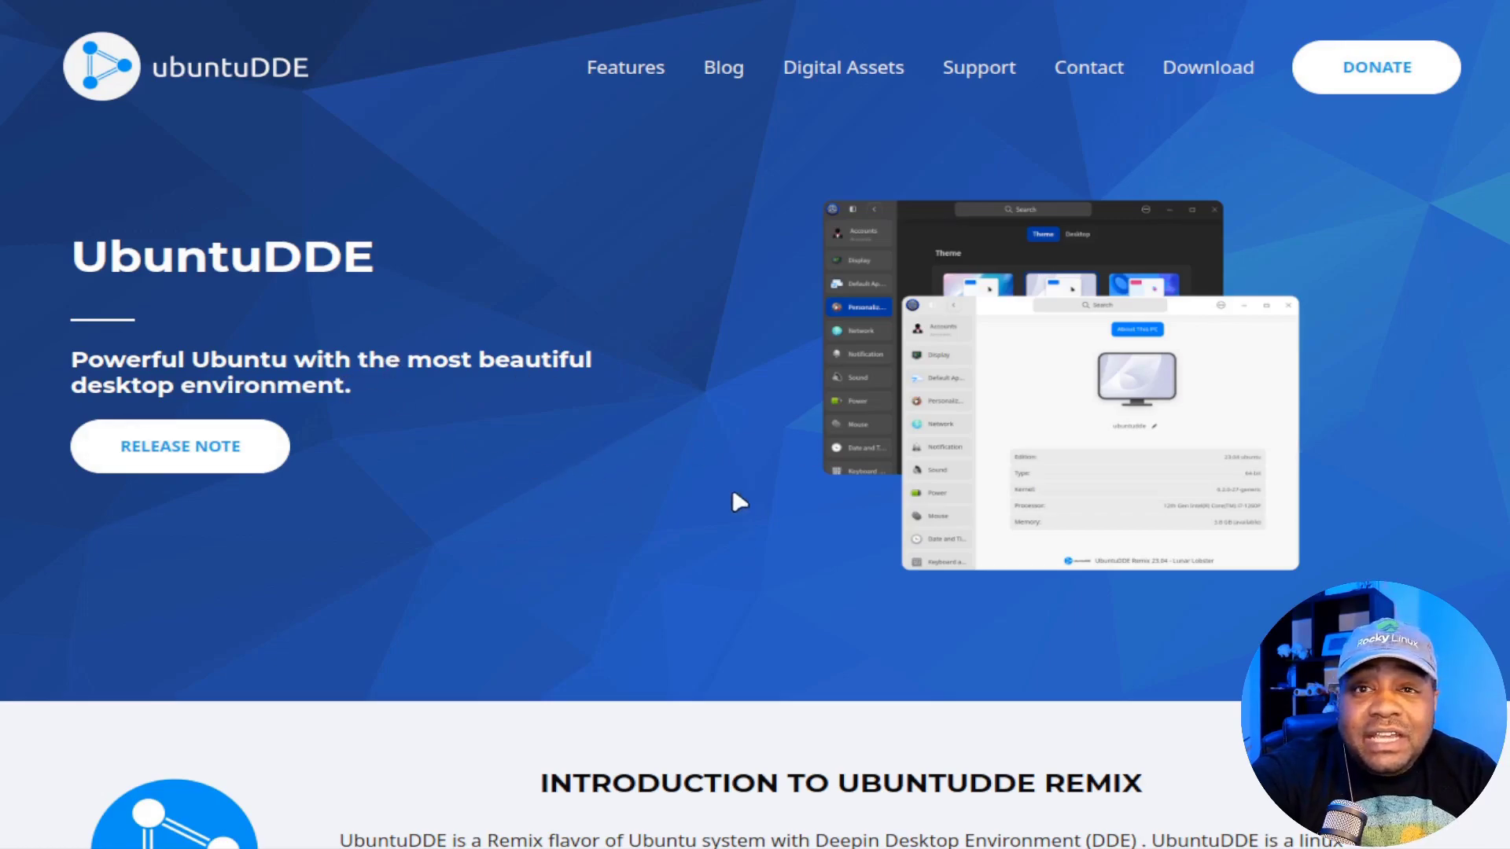
Step: Read the UbuntuDDE Remix introduction, highlighting its opening sentence, then scroll down to the Latest Blogs cards
{"action": "scroll", "coordinate": [670, 362], "scroll_direction": "down", "scroll_amount": 5}
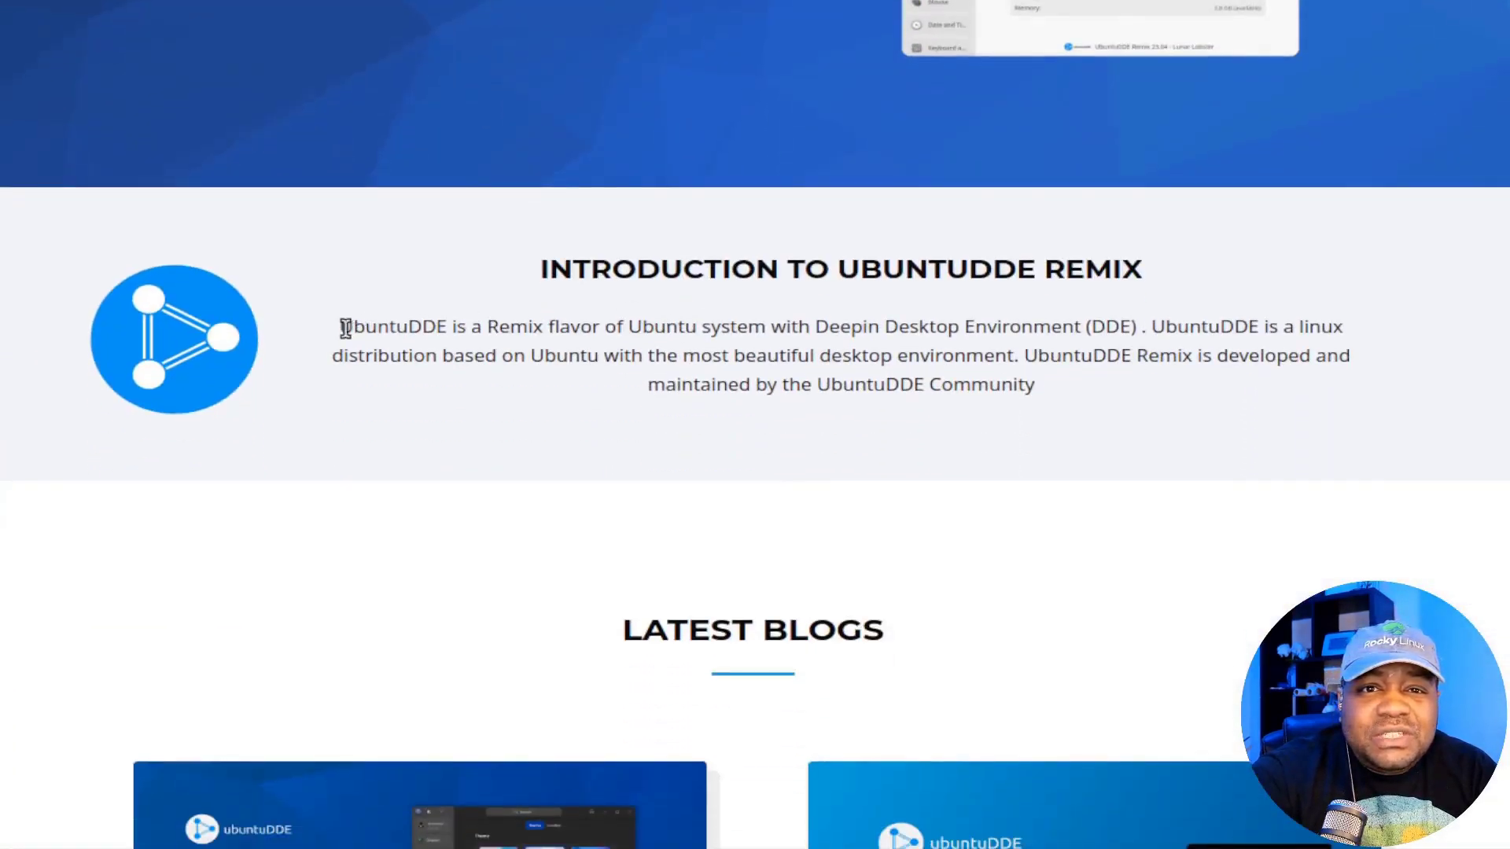
{"action": "left_click_drag", "start_coordinate": [340, 326], "coordinate": [1157, 326]}
{"action": "left_click_drag", "start_coordinate": [1189, 326], "coordinate": [1148, 329]}
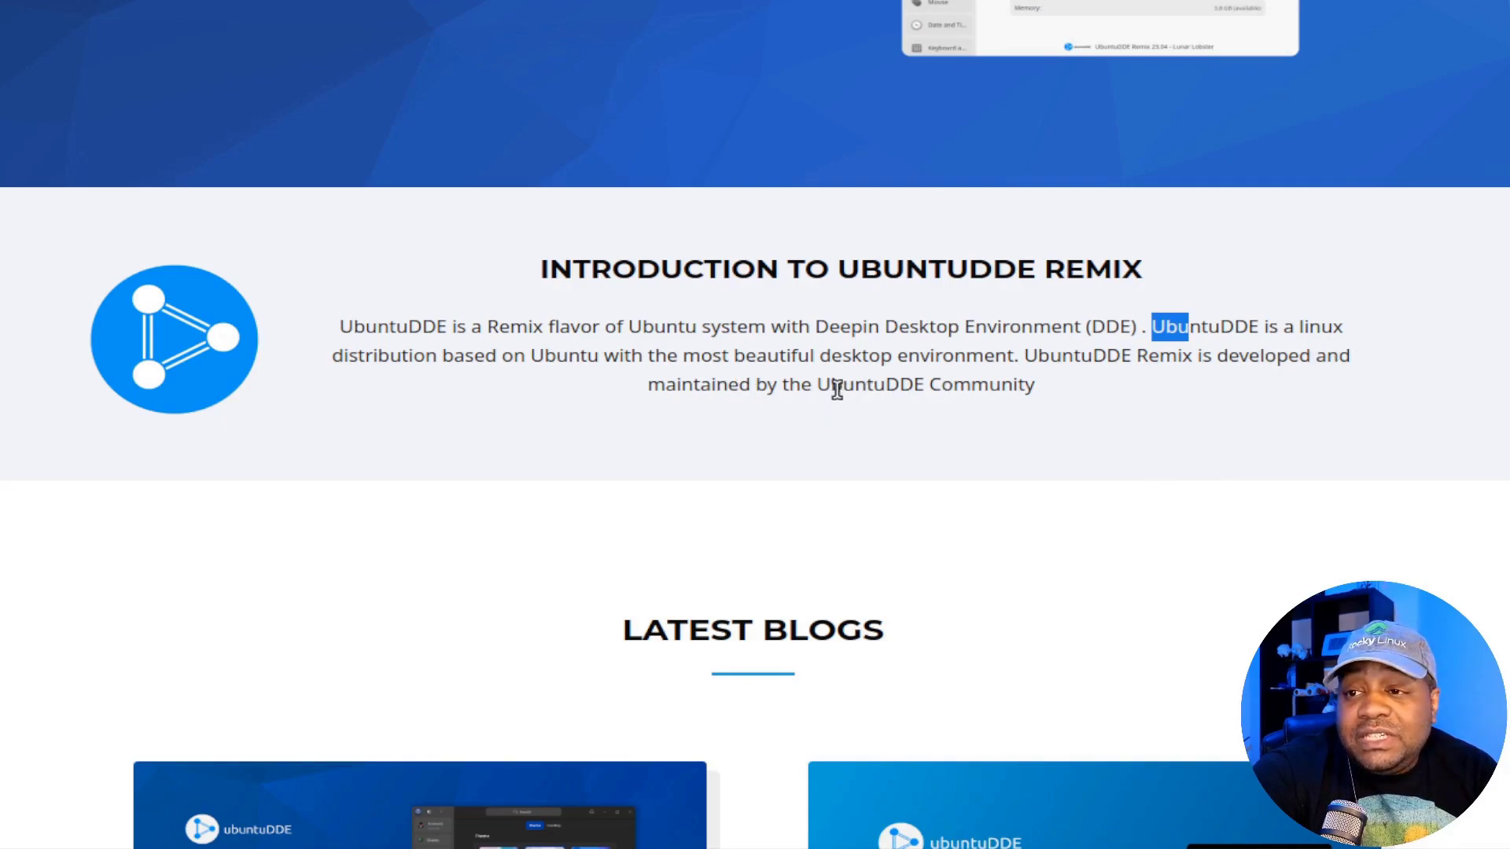
{"action": "scroll", "coordinate": [732, 329], "scroll_direction": "down", "scroll_amount": 9}
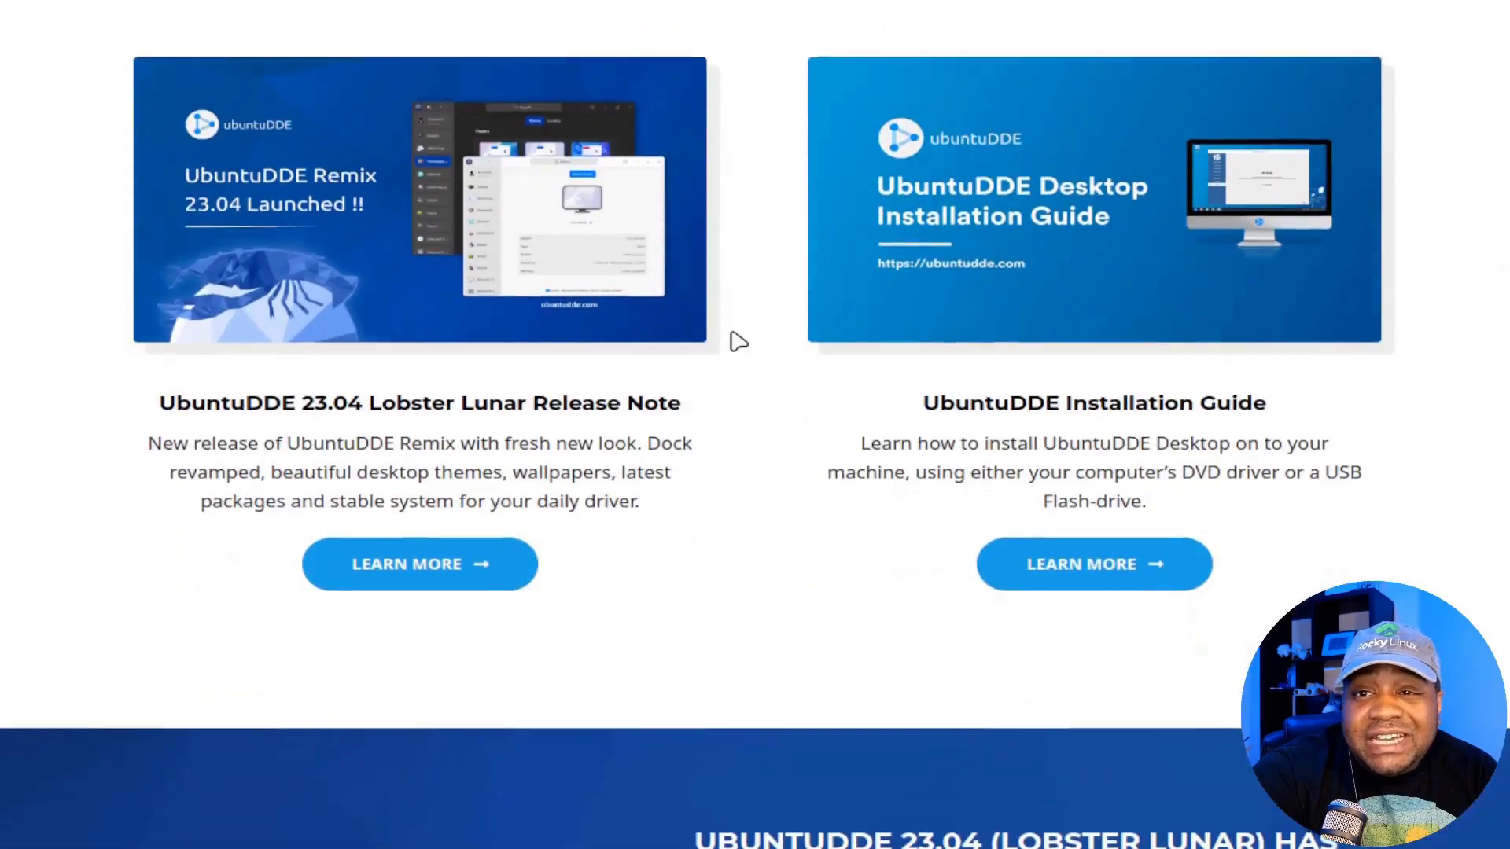
{"action": "scroll", "coordinate": [731, 513], "scroll_direction": "up", "scroll_amount": 11}
{"action": "scroll", "coordinate": [729, 512], "scroll_direction": "down", "scroll_amount": 10}
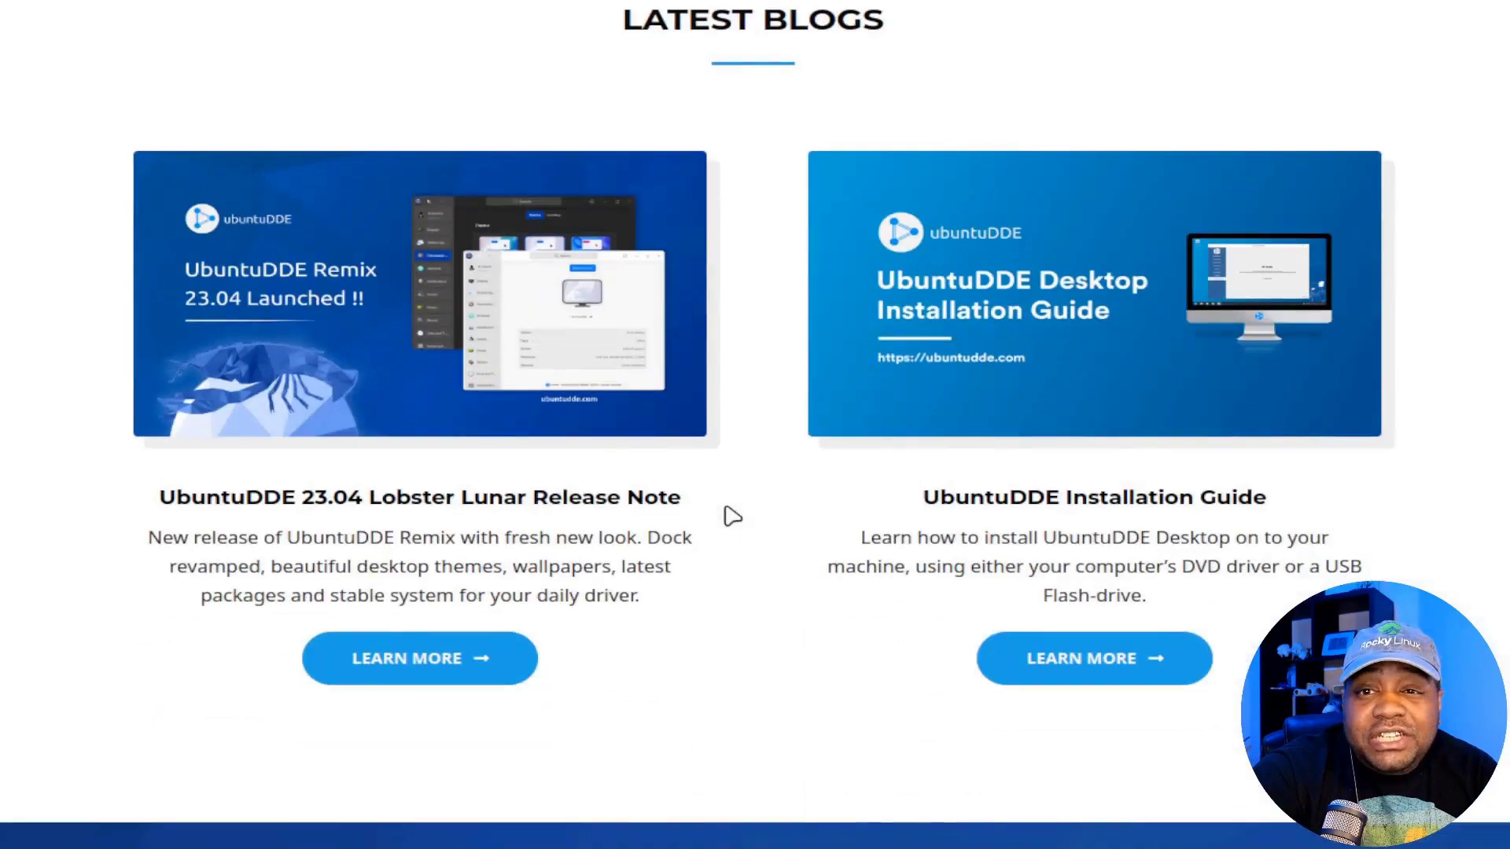
Step: Open the 23.04 Lobster Lunar release note and read its key features and requirements (4 GB RAM, 20 GB, 2 GHz)
{"action": "left_click", "coordinate": [448, 660]}
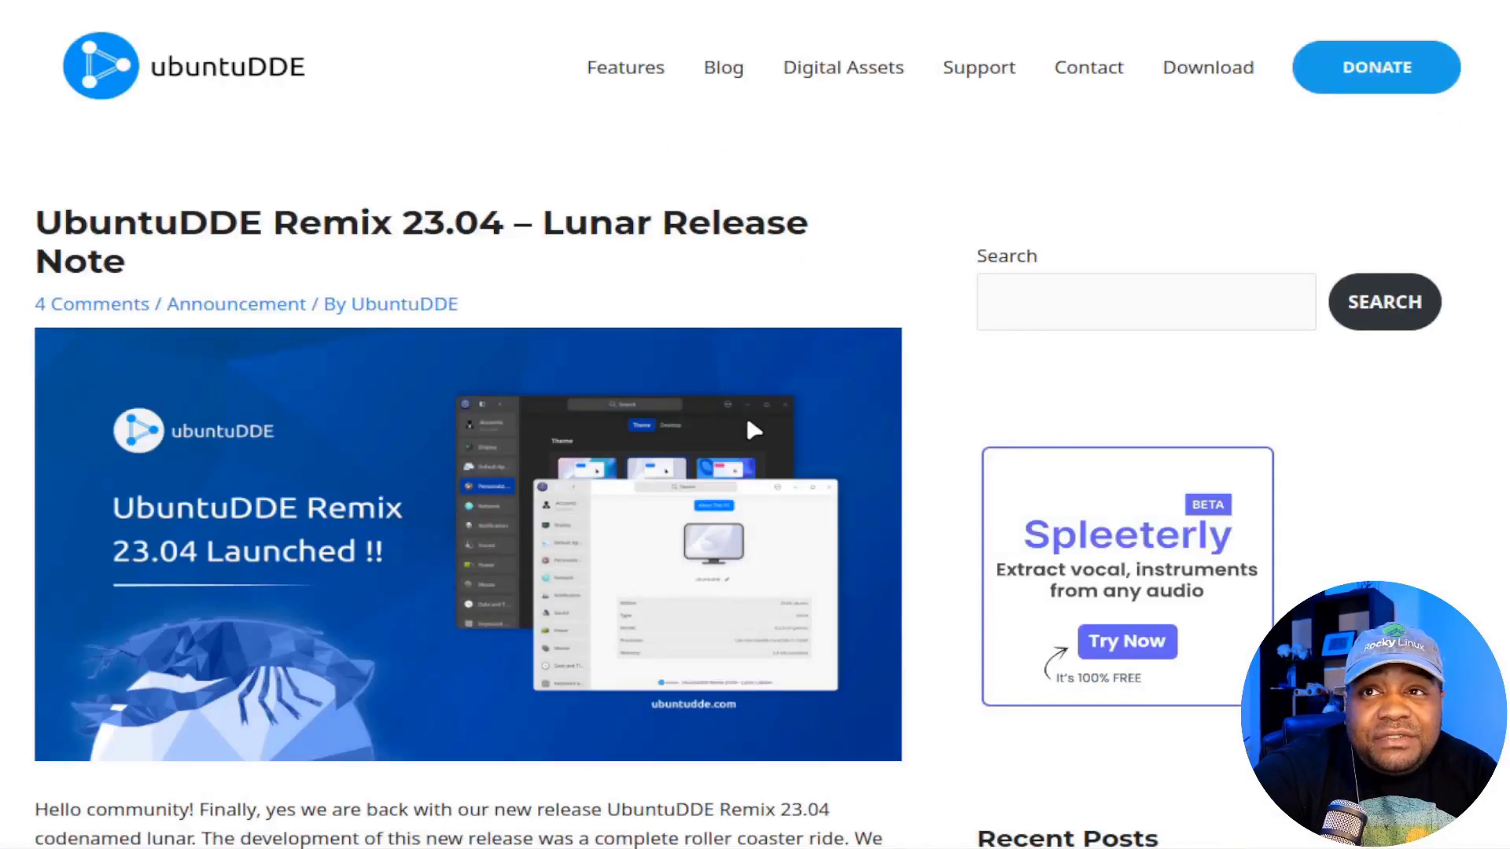
{"action": "scroll", "coordinate": [747, 423], "scroll_direction": "down", "scroll_amount": 2}
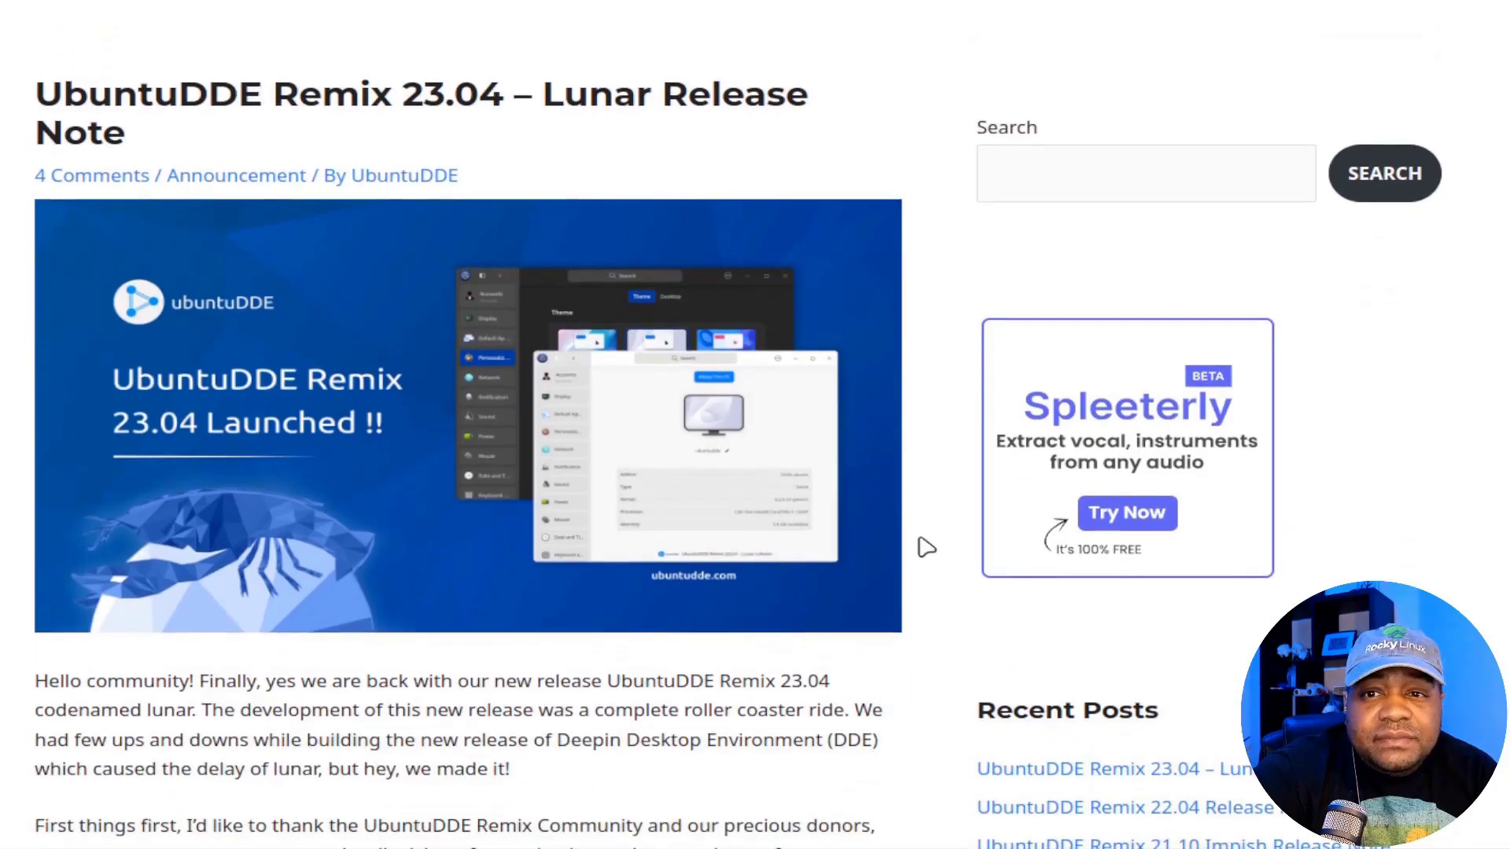
{"action": "scroll", "coordinate": [912, 543], "scroll_direction": "down", "scroll_amount": 7}
{"action": "scroll", "coordinate": [868, 546], "scroll_direction": "down", "scroll_amount": 2}
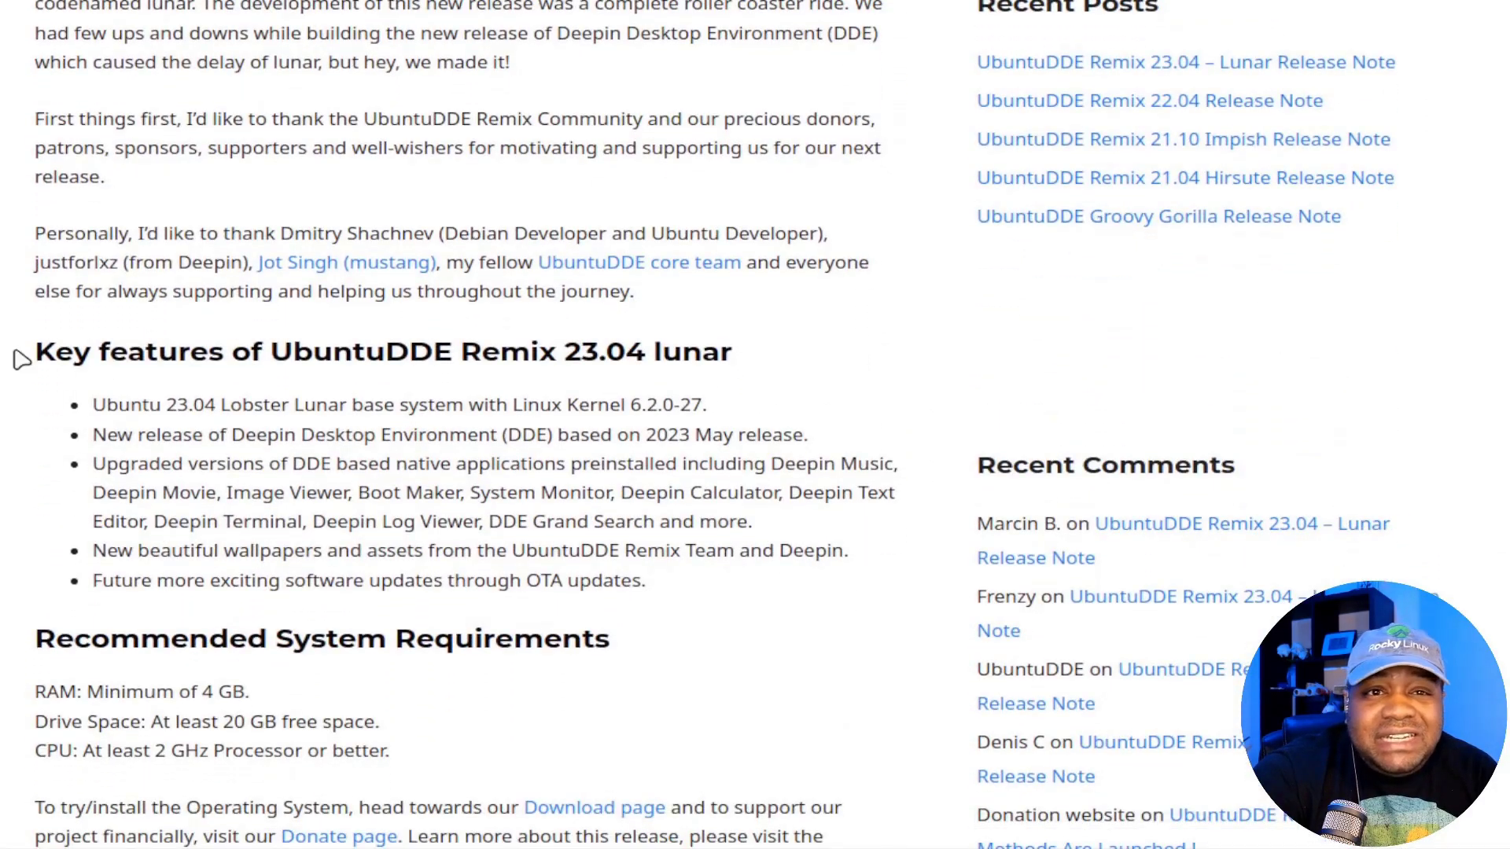
{"action": "left_click_drag", "start_coordinate": [34, 351], "coordinate": [773, 364]}
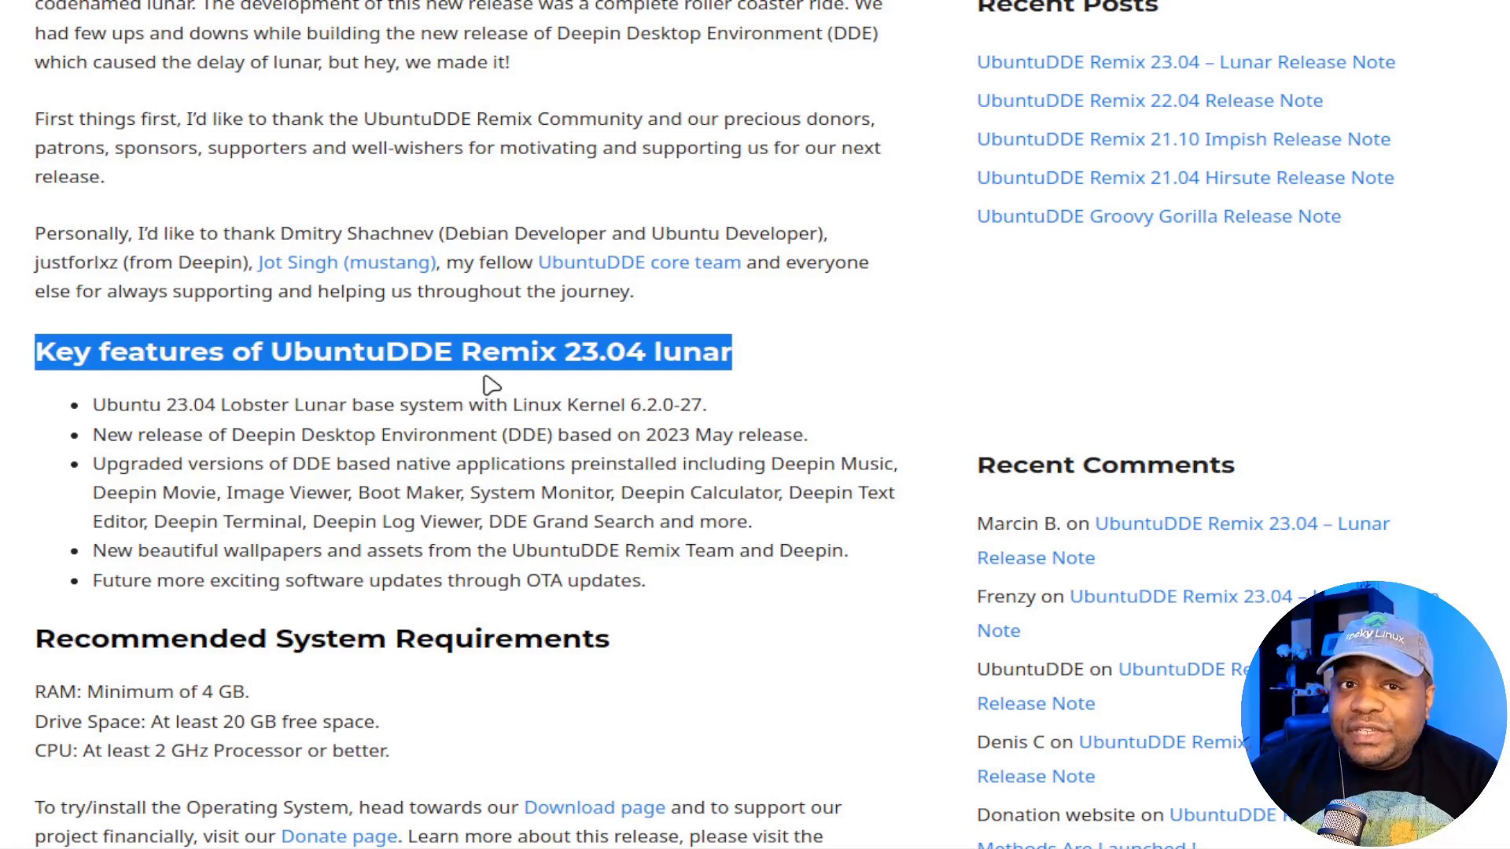
{"action": "left_click", "coordinate": [933, 543]}
{"action": "scroll", "coordinate": [933, 541], "scroll_direction": "down", "scroll_amount": 3}
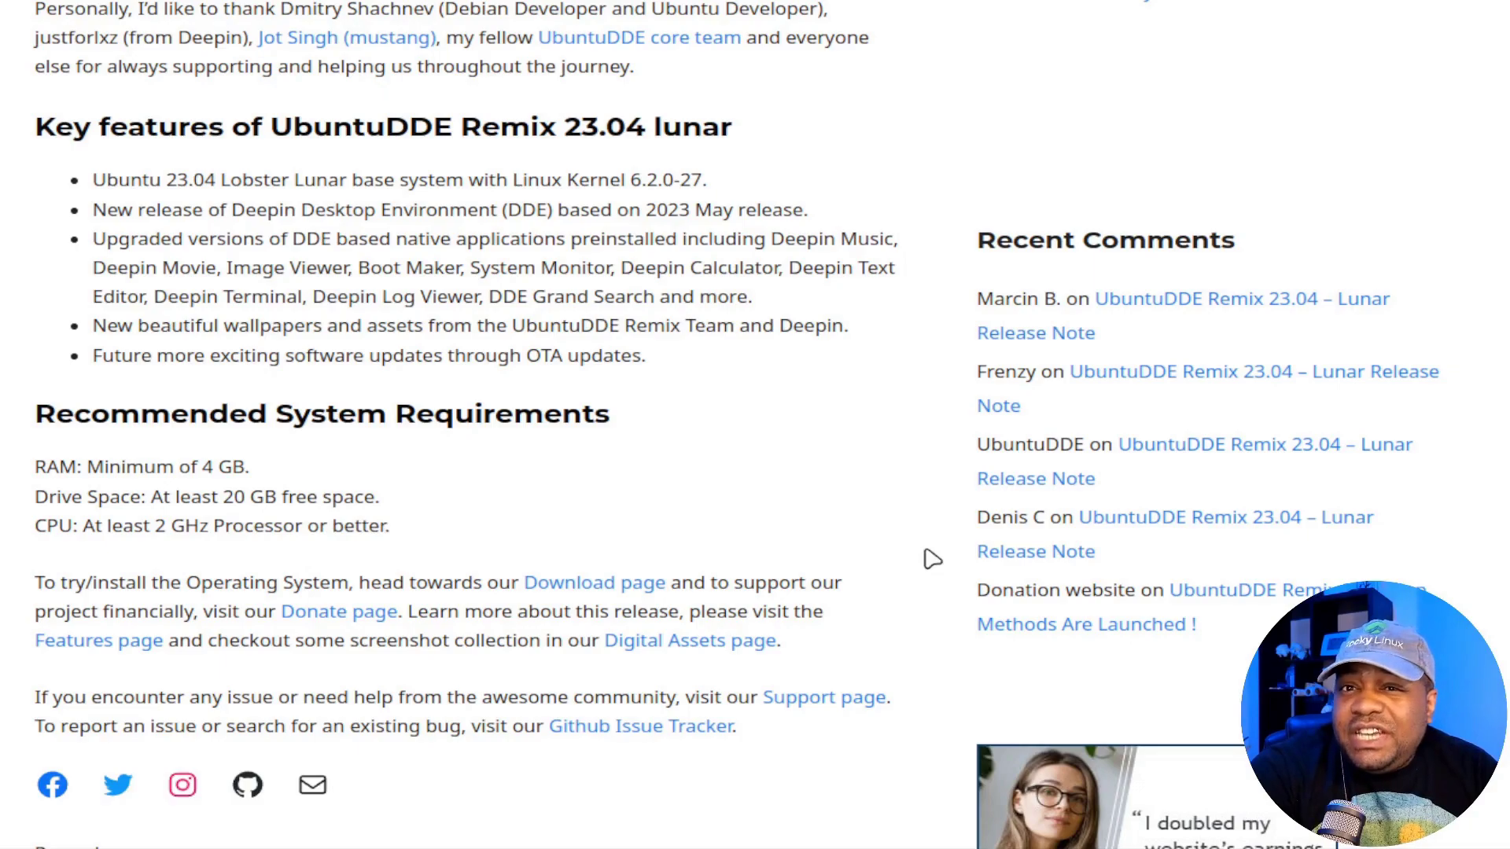
Step: Go to the UbuntuDDE Download page and bring up the 23.04 Lobster Lunar release mirrors
{"action": "left_click", "coordinate": [582, 585]}
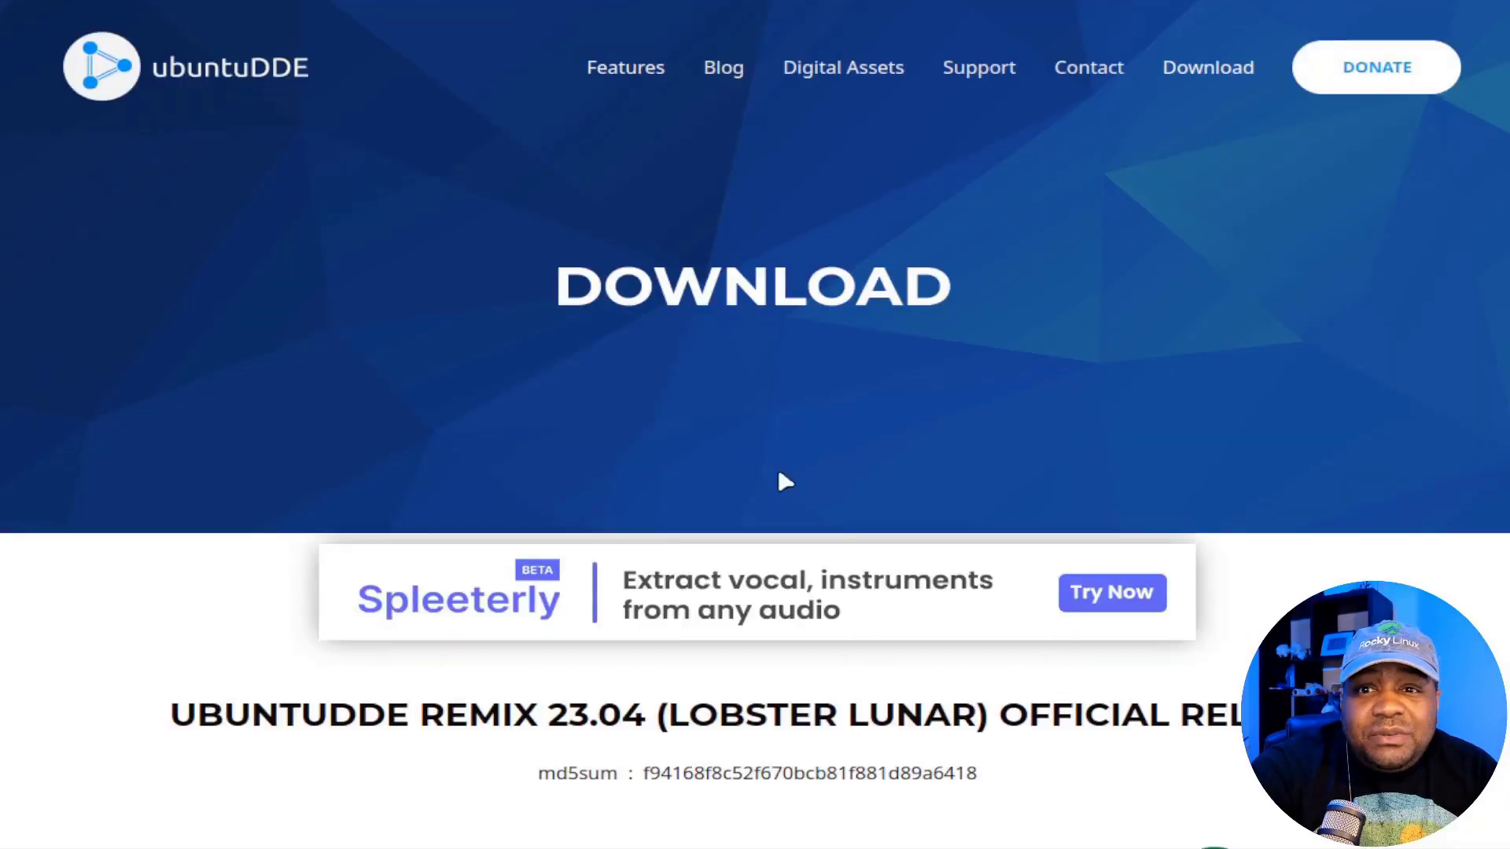
{"action": "scroll", "coordinate": [933, 684], "scroll_direction": "down", "scroll_amount": 7}
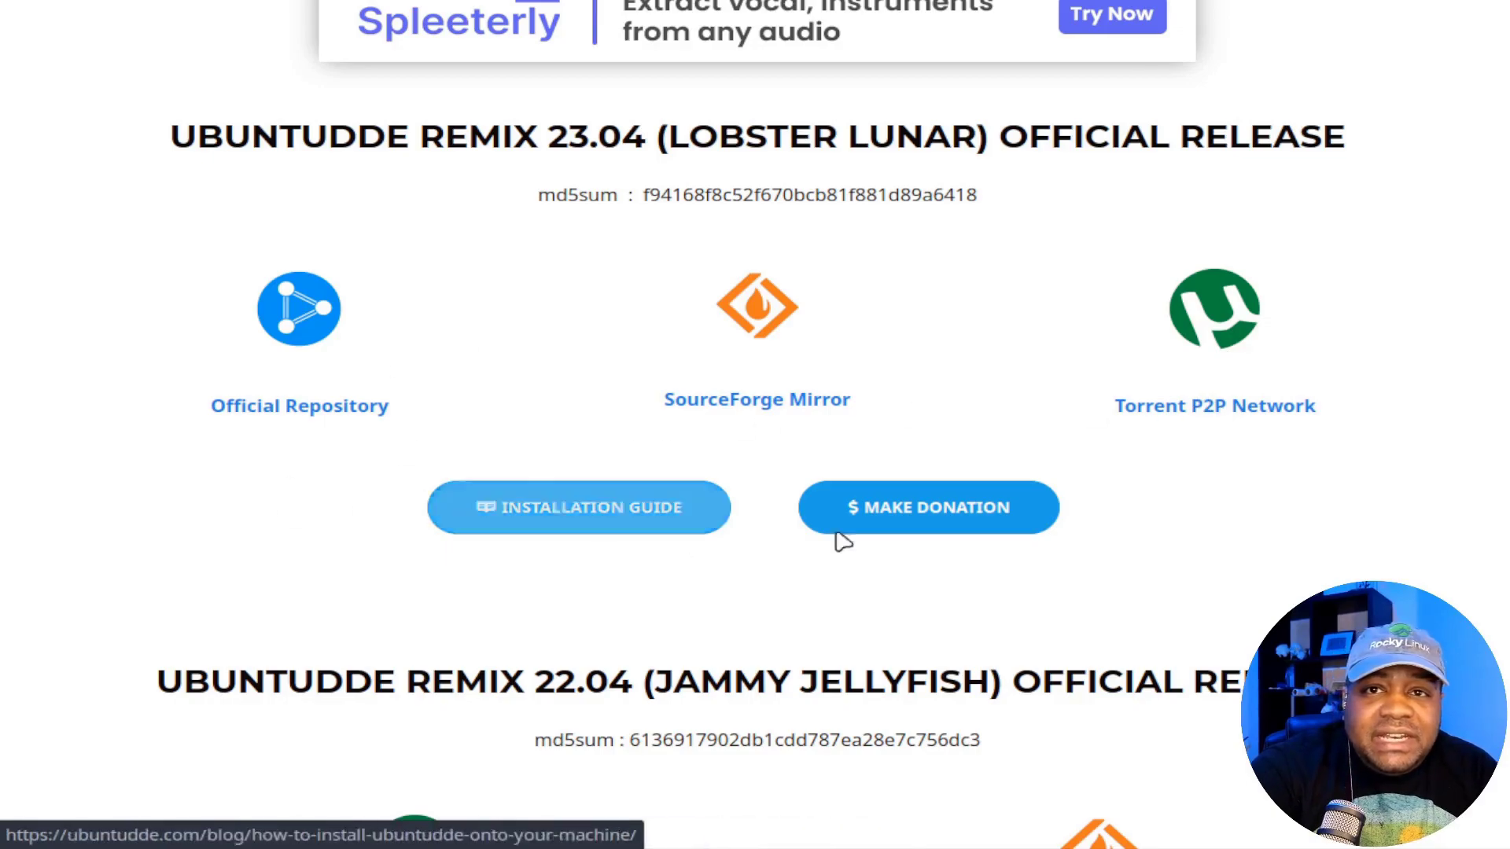
{"action": "left_click", "coordinate": [525, 507]}
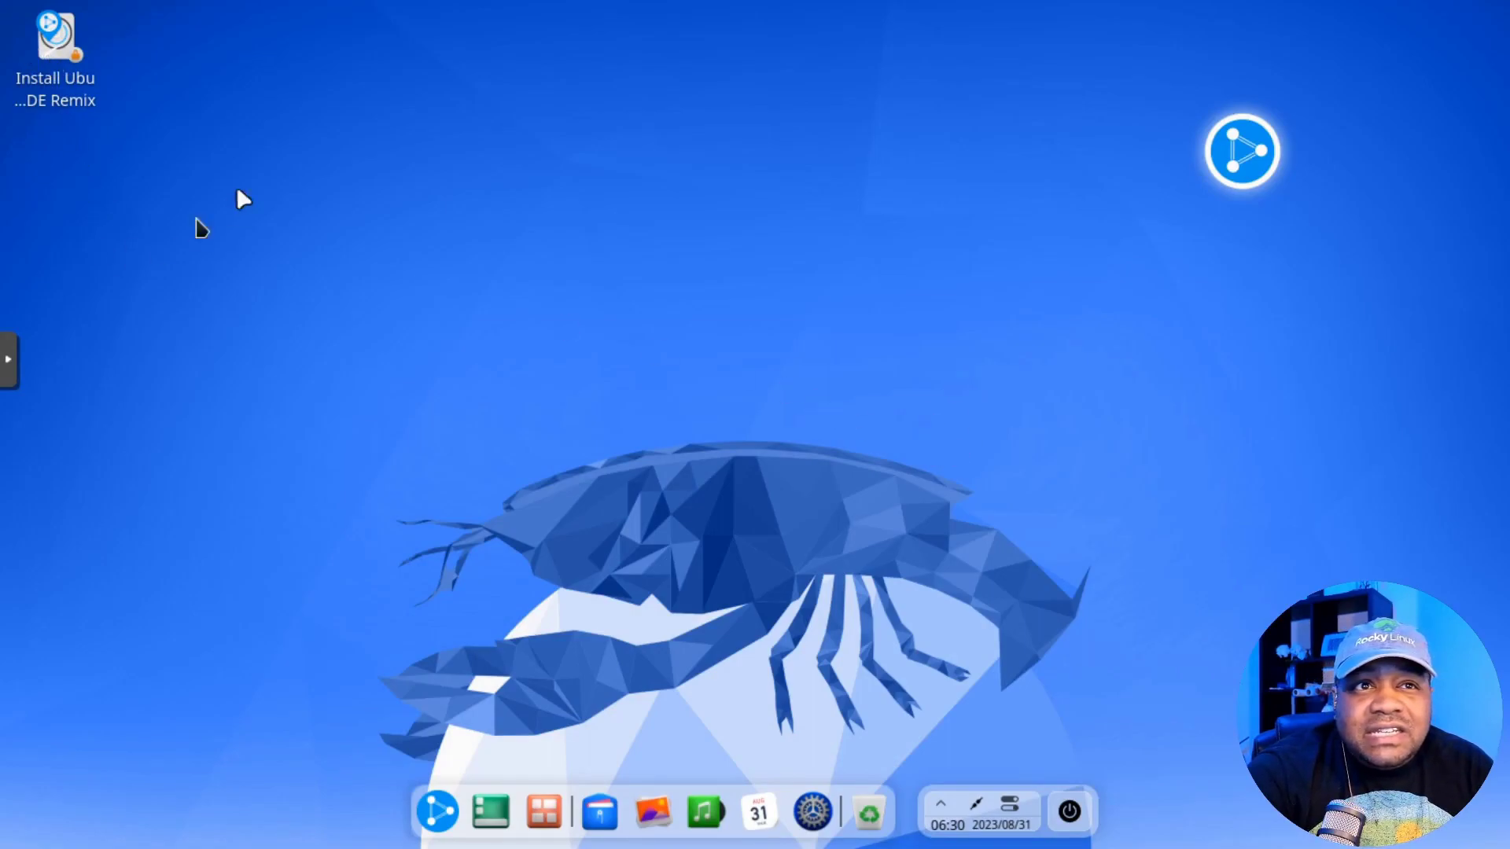
Step: Launch the installer from the desktop and accept the welcome, Los Angeles time zone and keyboard pages
{"action": "left_click", "coordinate": [53, 64]}
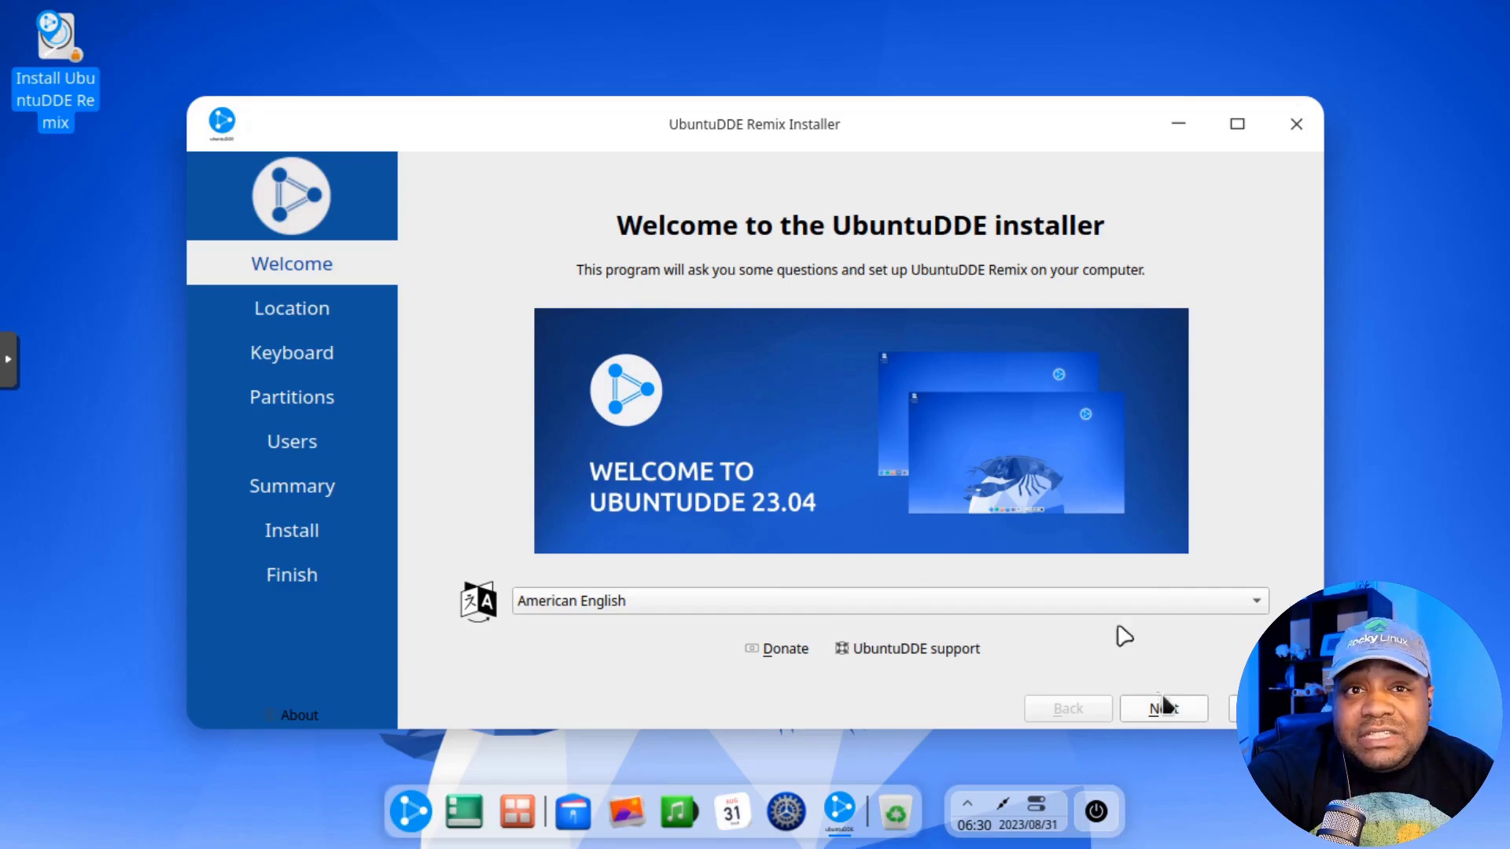
{"action": "left_click", "coordinate": [1163, 705]}
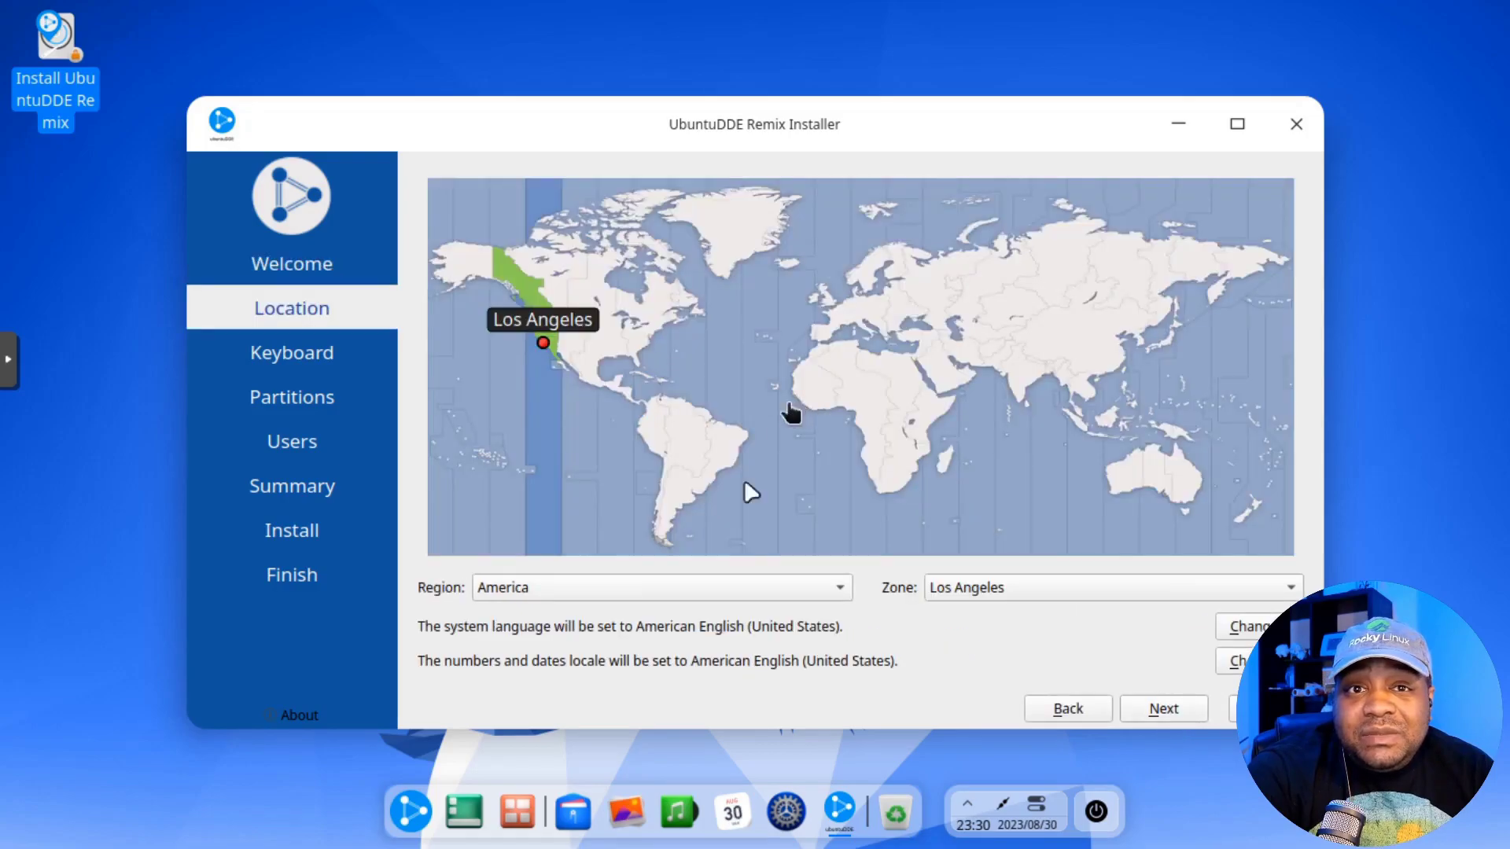
{"action": "left_click", "coordinate": [1160, 711]}
{"action": "left_click", "coordinate": [1163, 709]}
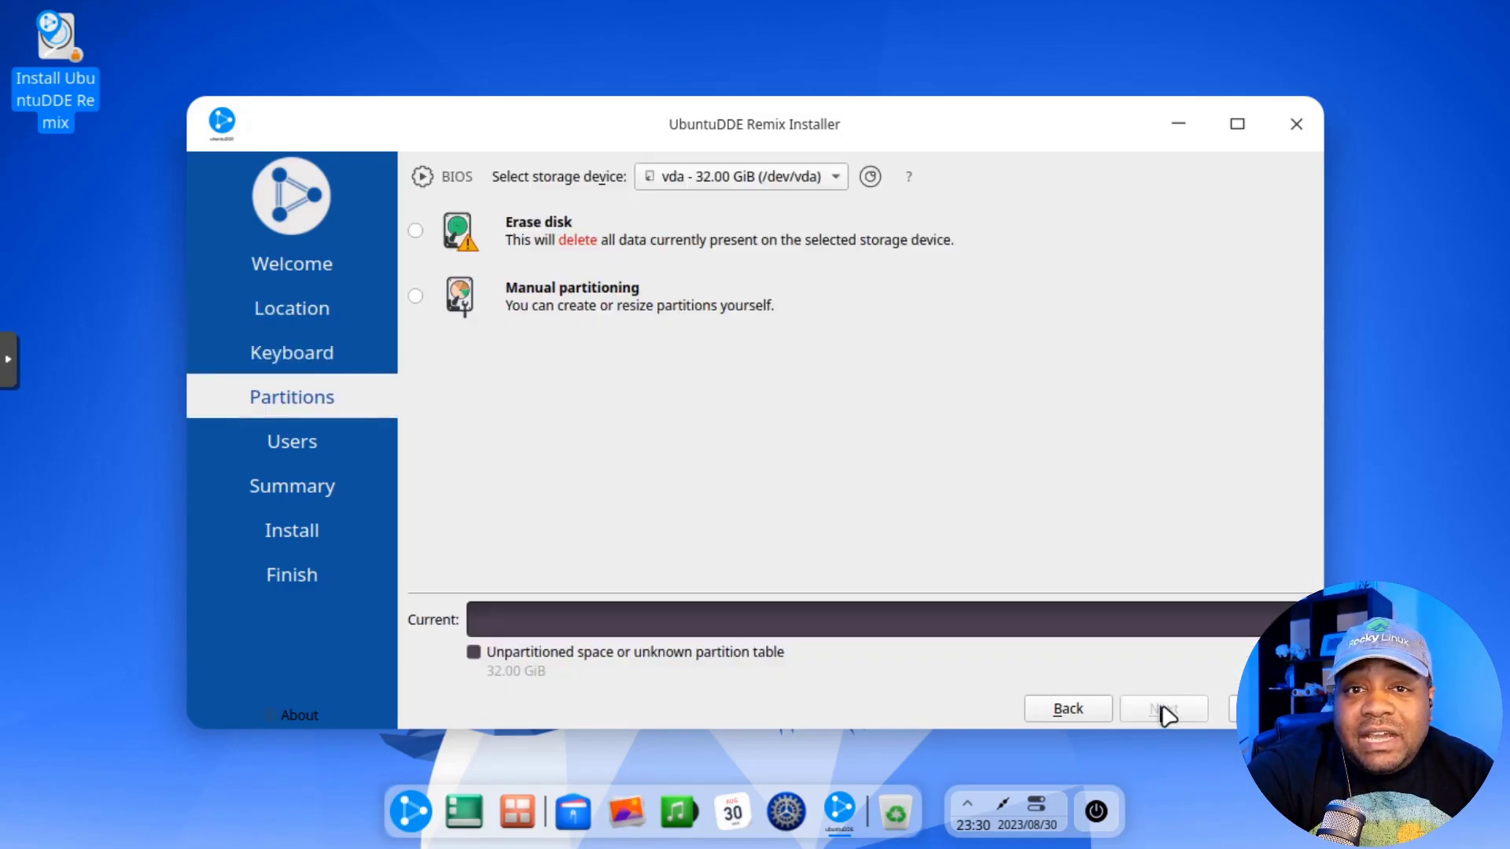
Step: Choose Erase disk for the 32 GiB vda disk with Swap to file
{"action": "left_click", "coordinate": [415, 230]}
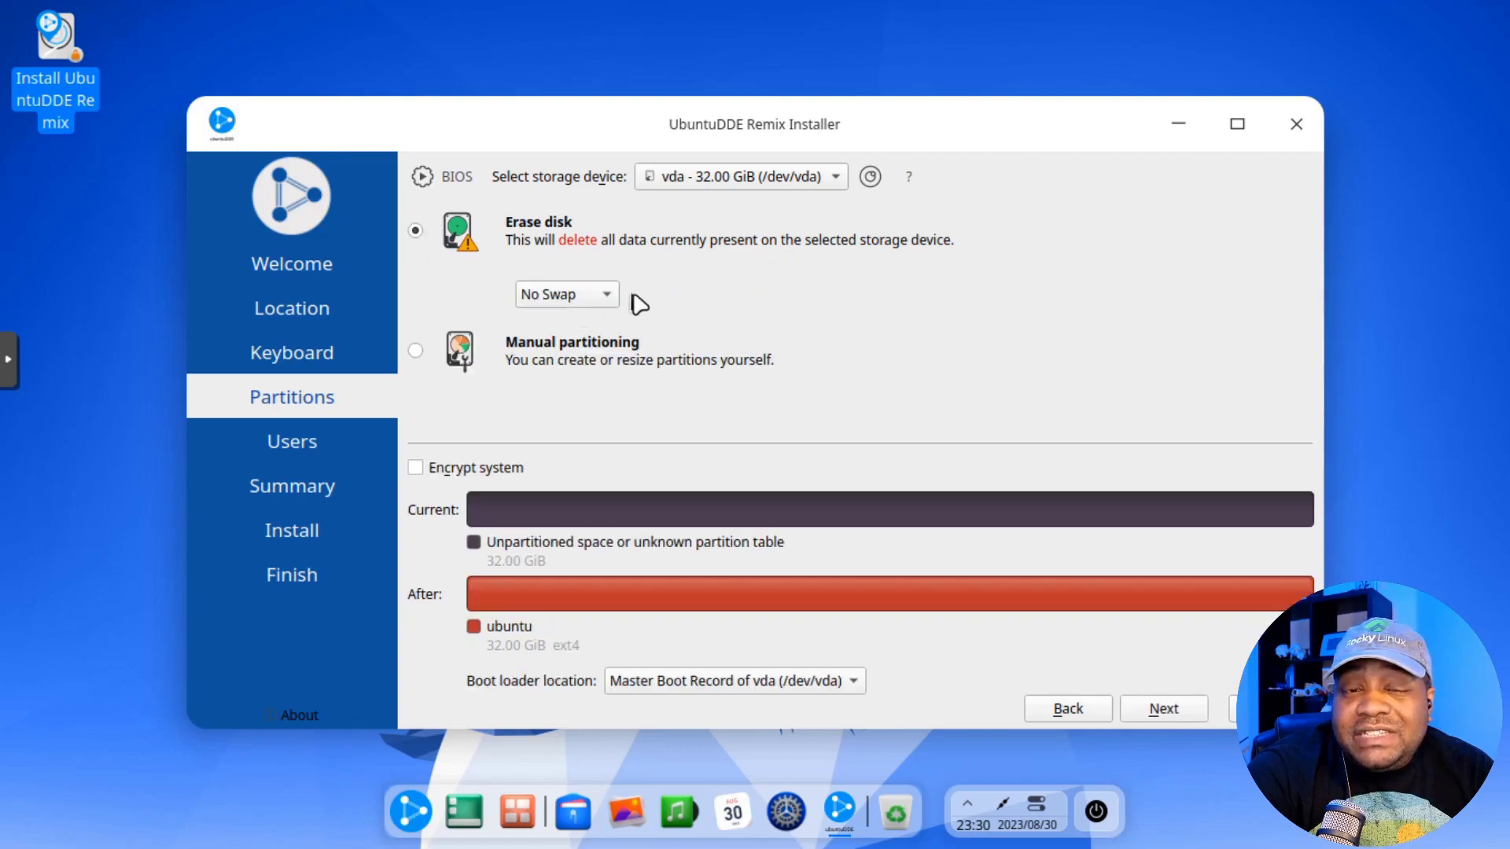
{"action": "left_click", "coordinate": [607, 294]}
{"action": "left_click", "coordinate": [602, 325]}
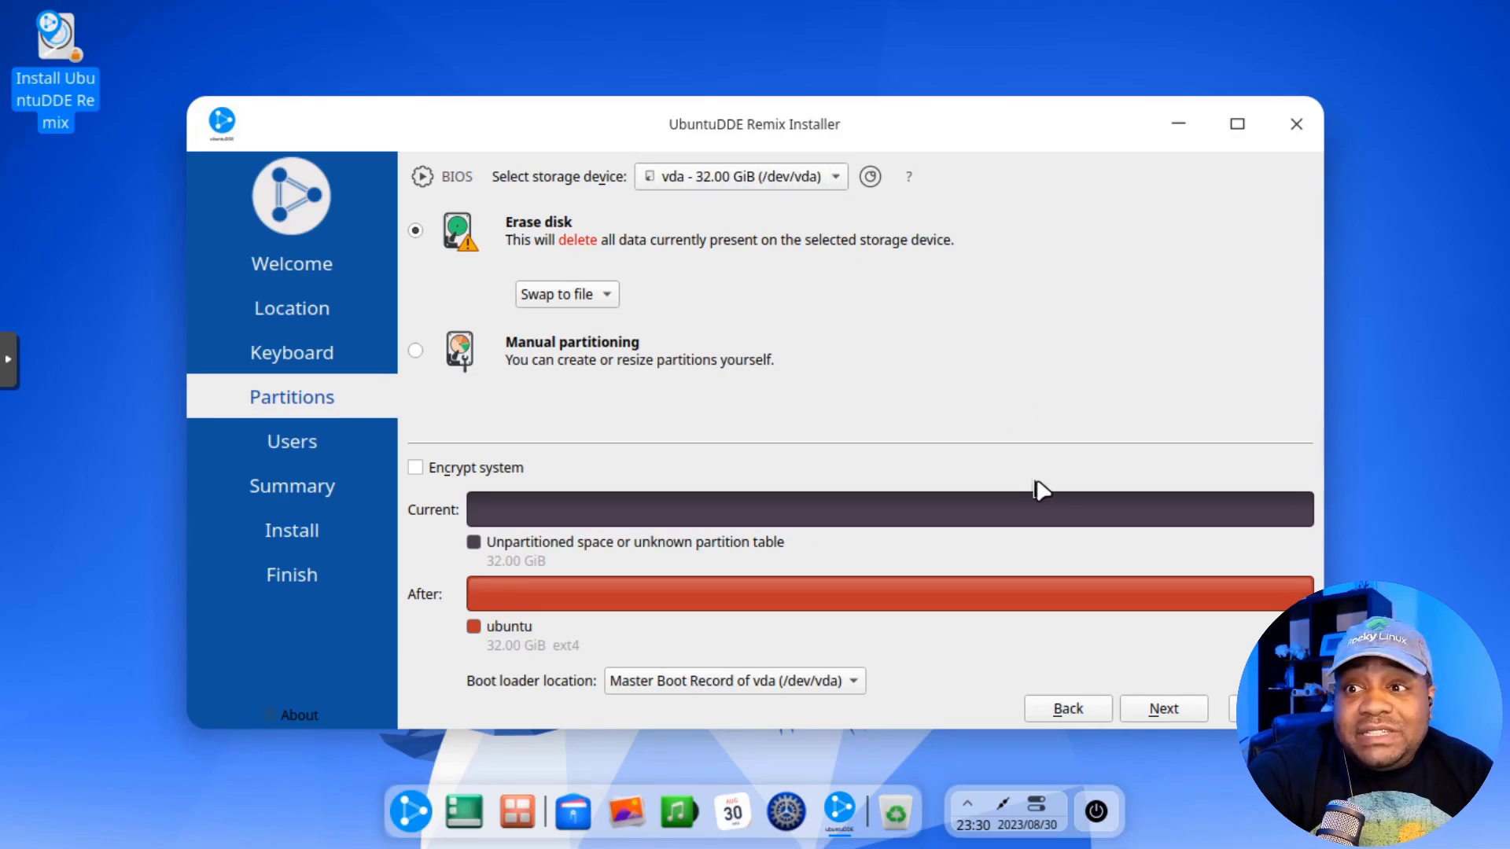
Step: Enter the full name, keep the auto-filled login, set computer name udde, and enter the password twice
{"action": "left_click", "coordinate": [1164, 709]}
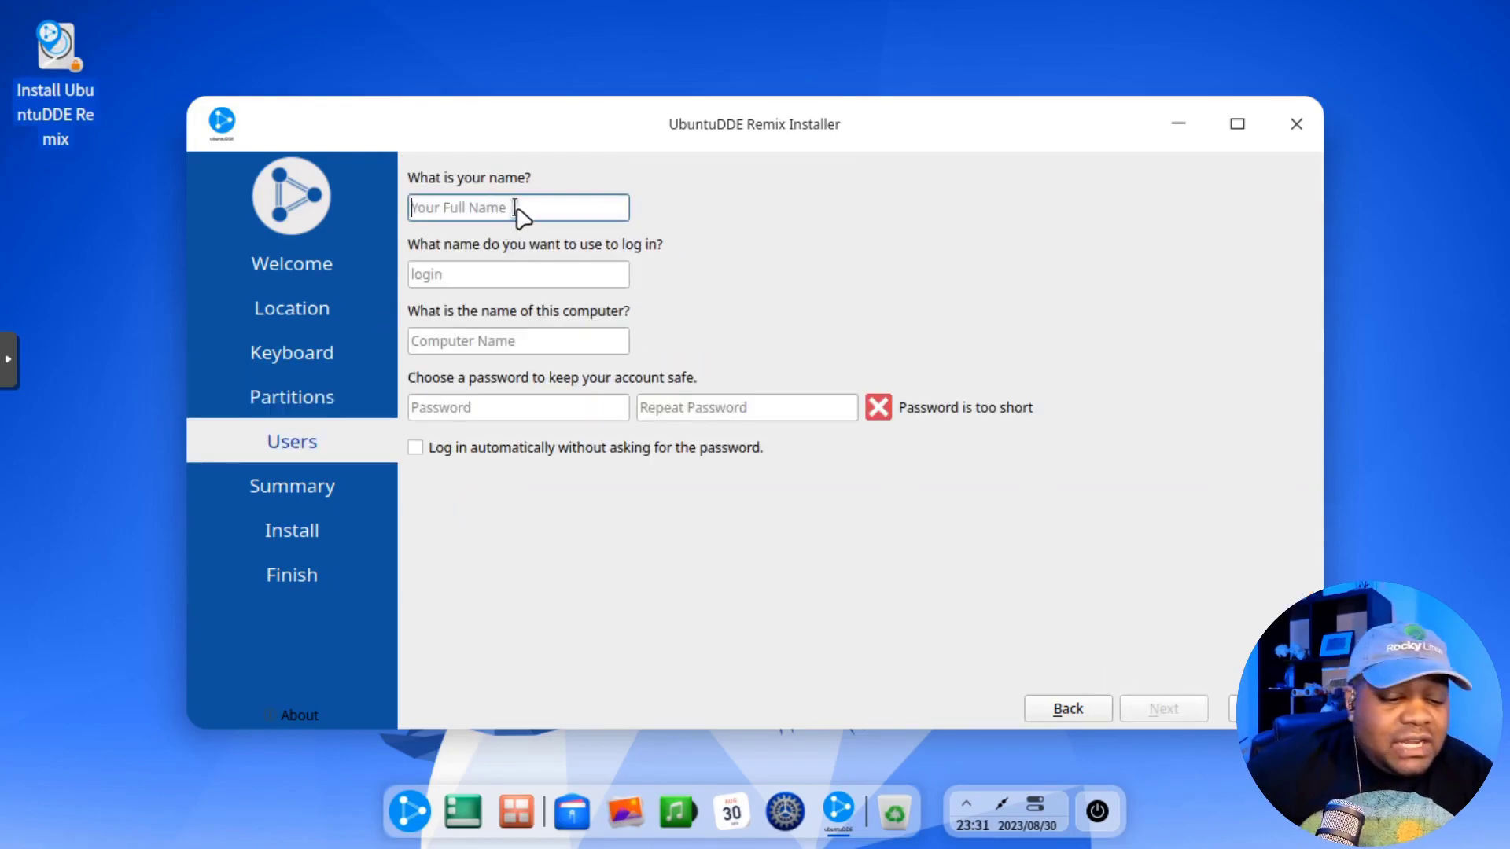
{"action": "key", "text": "Tab"}
{"action": "key", "text": "Tab"}
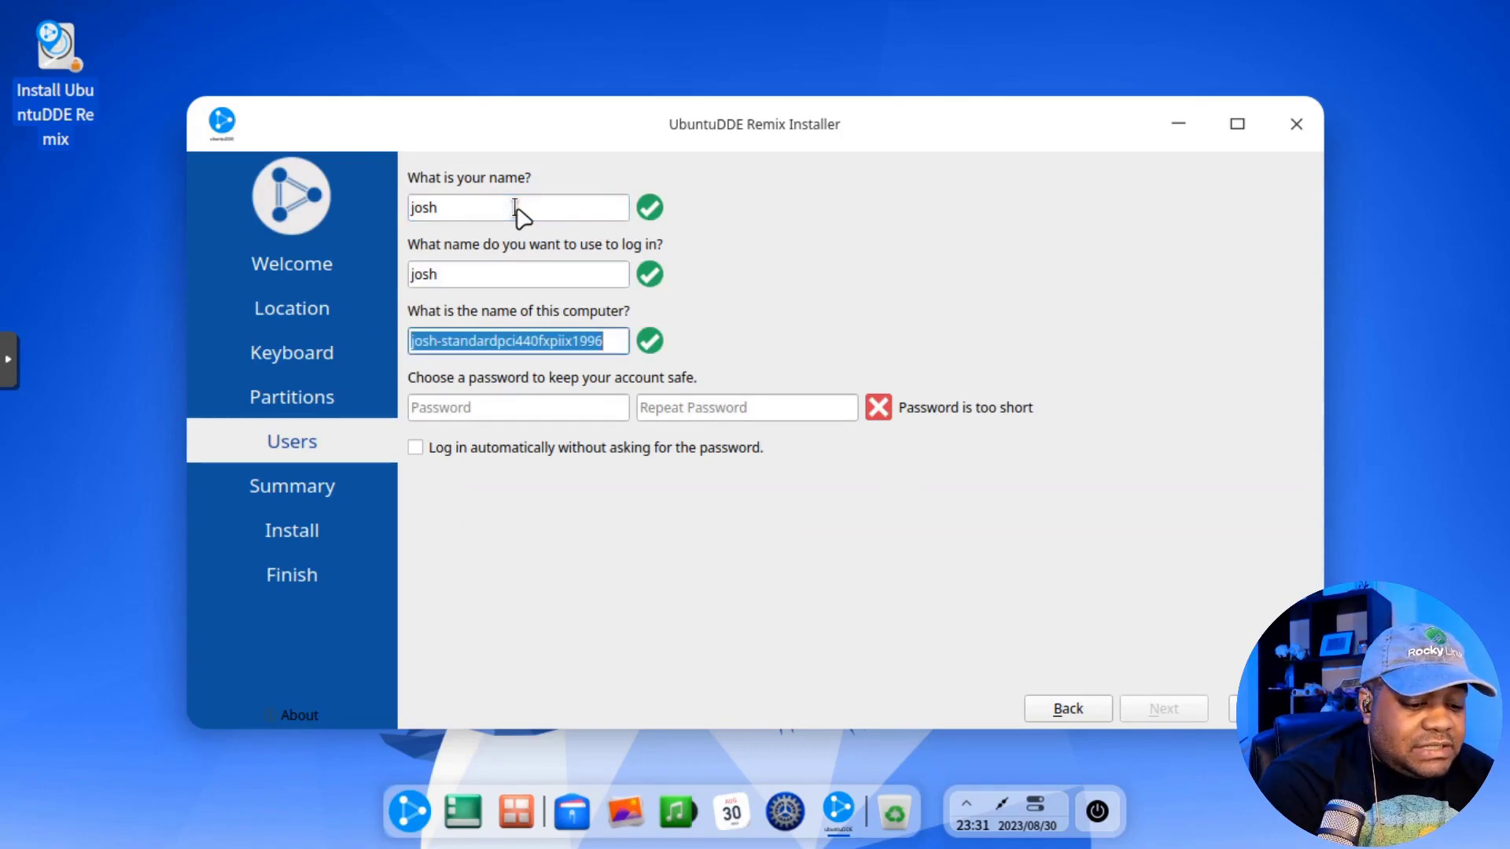
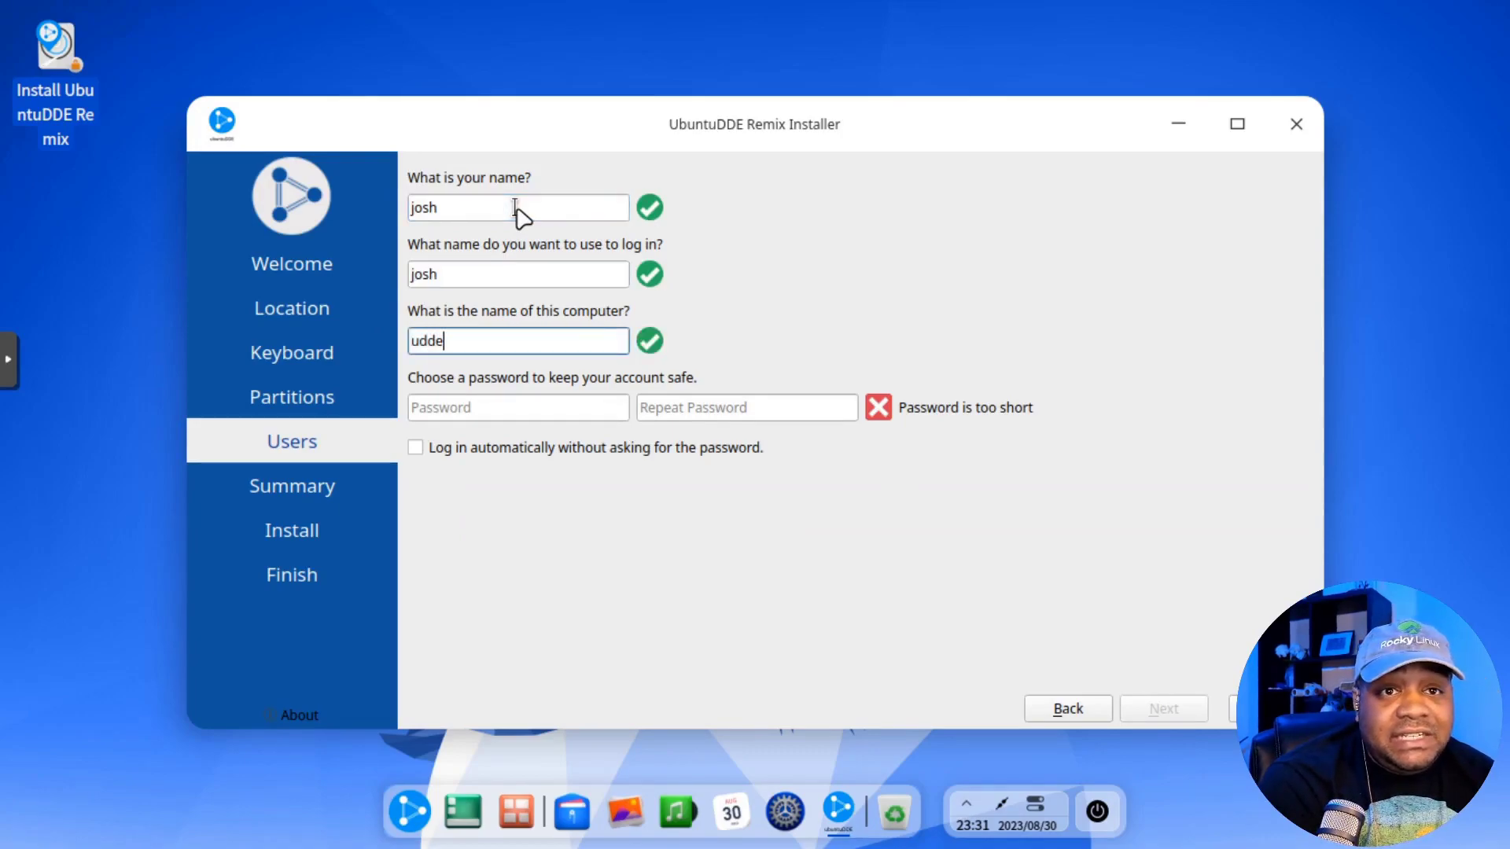
{"action": "key", "text": "Tab"}
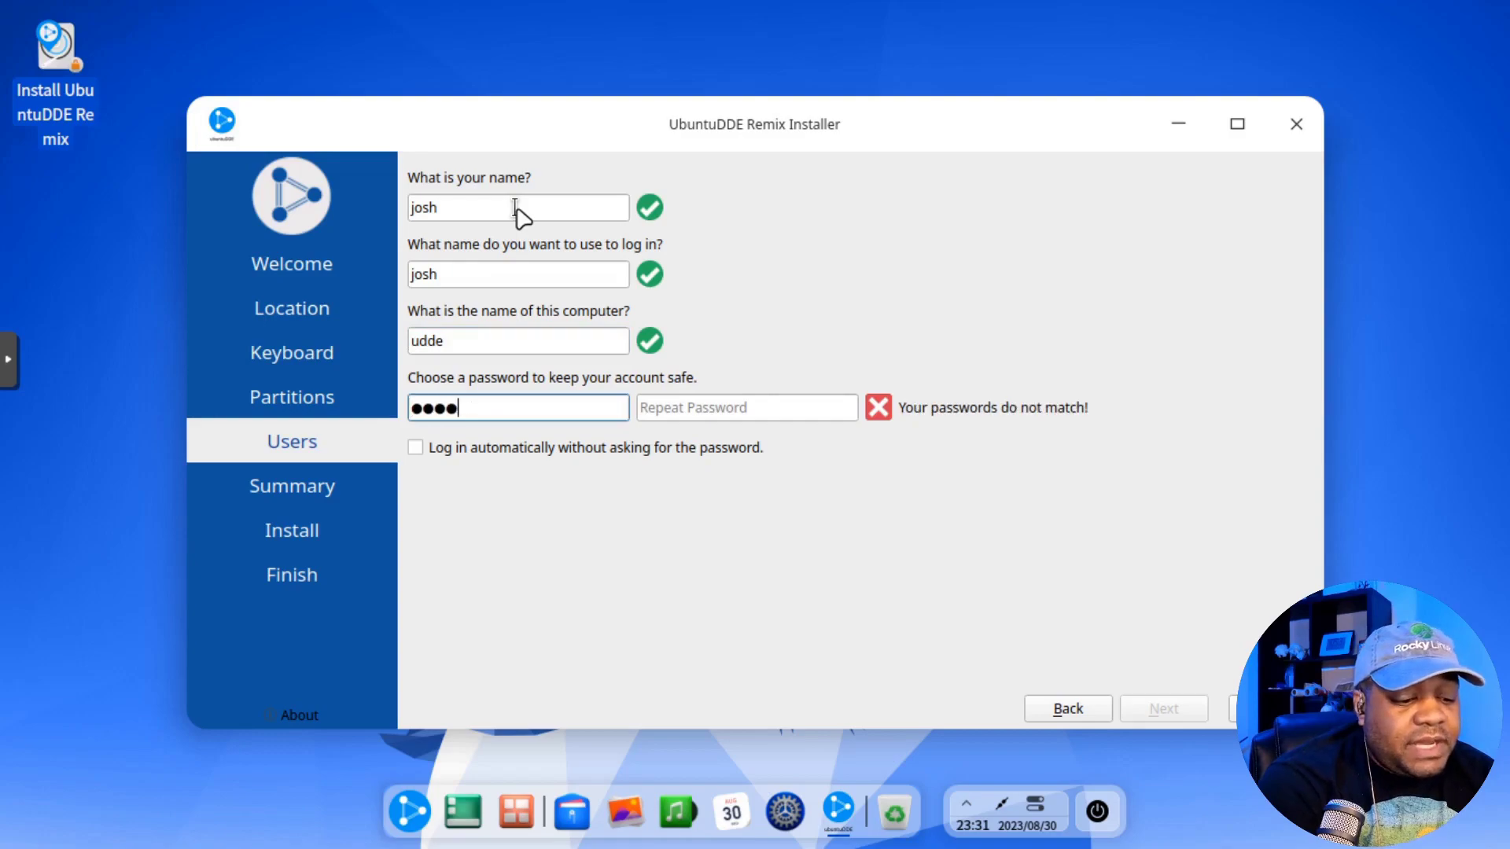
{"action": "key", "text": "Tab"}
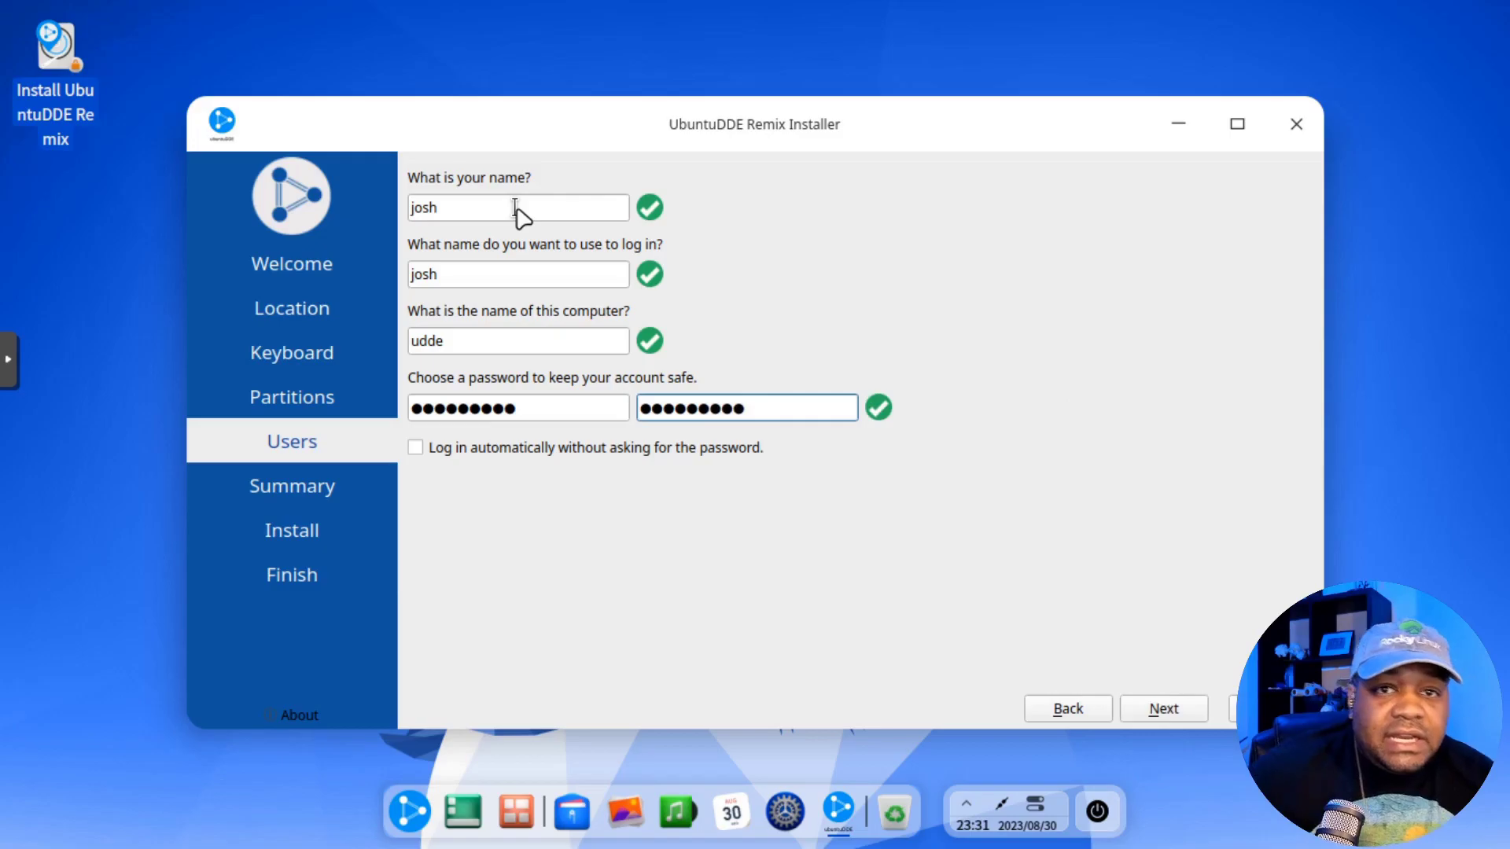
Step: Confirm the summary and Install now, creating the new ext4 partition on the 32 GiB disk
{"action": "left_click", "coordinate": [1161, 709]}
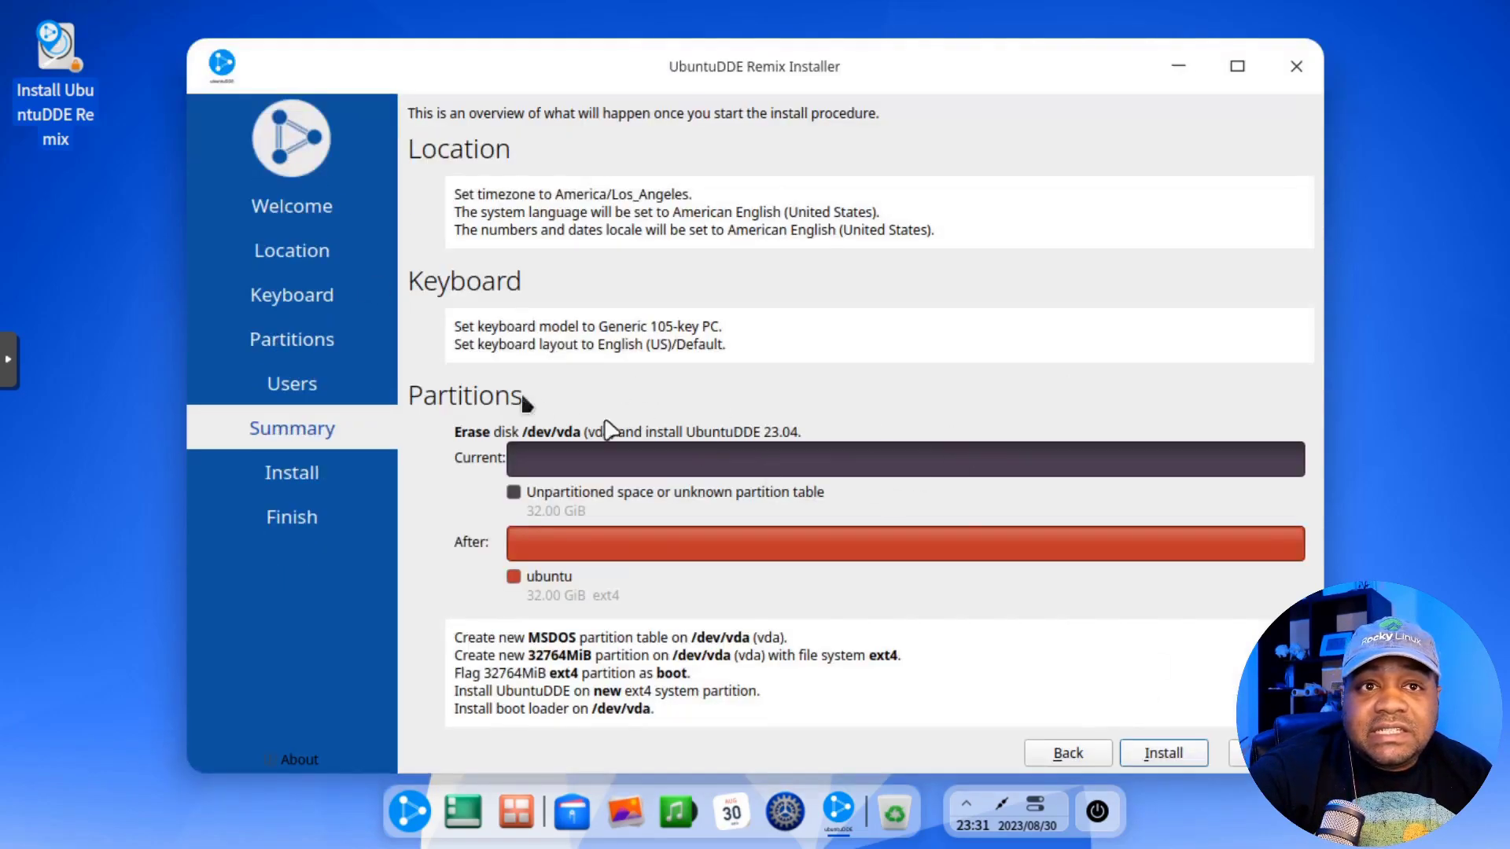
{"action": "left_click", "coordinate": [1167, 754]}
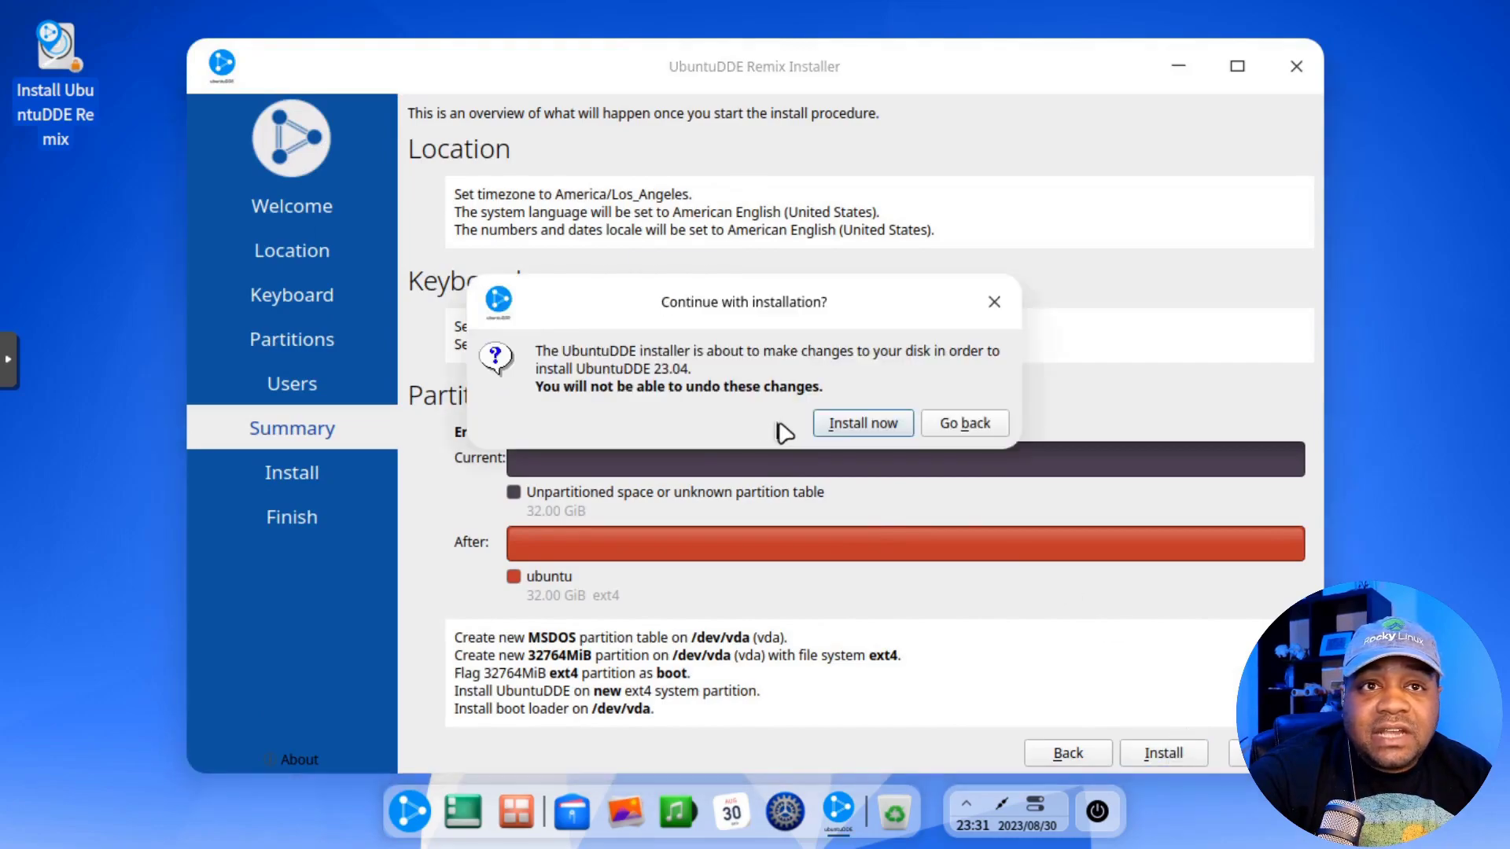
{"action": "left_click", "coordinate": [865, 424]}
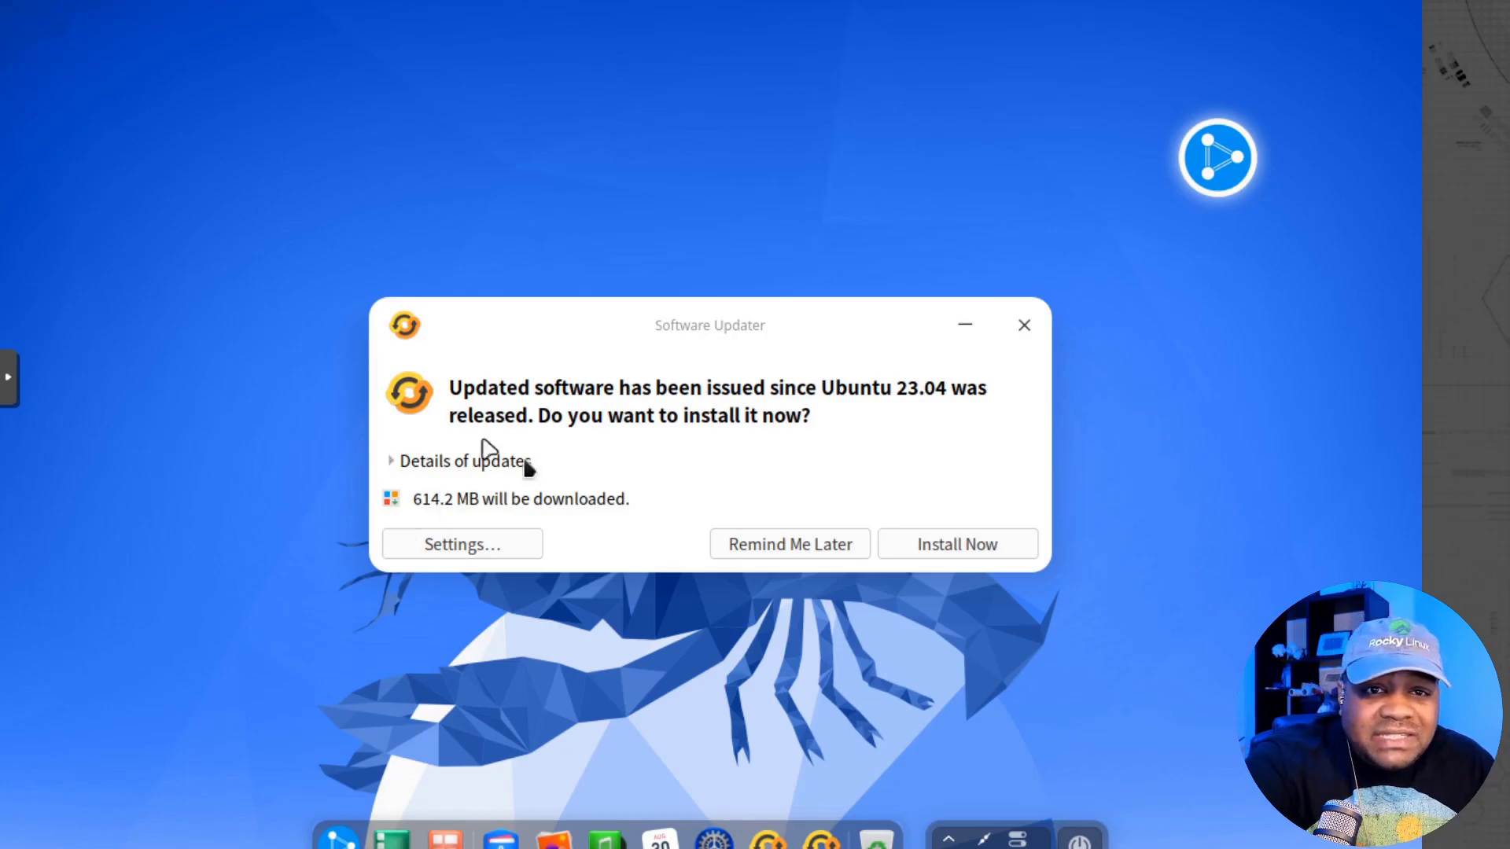
Step: Expand the 614.2 MB update details, scroll through the package list, then collapse it again
{"action": "left_click", "coordinate": [396, 466]}
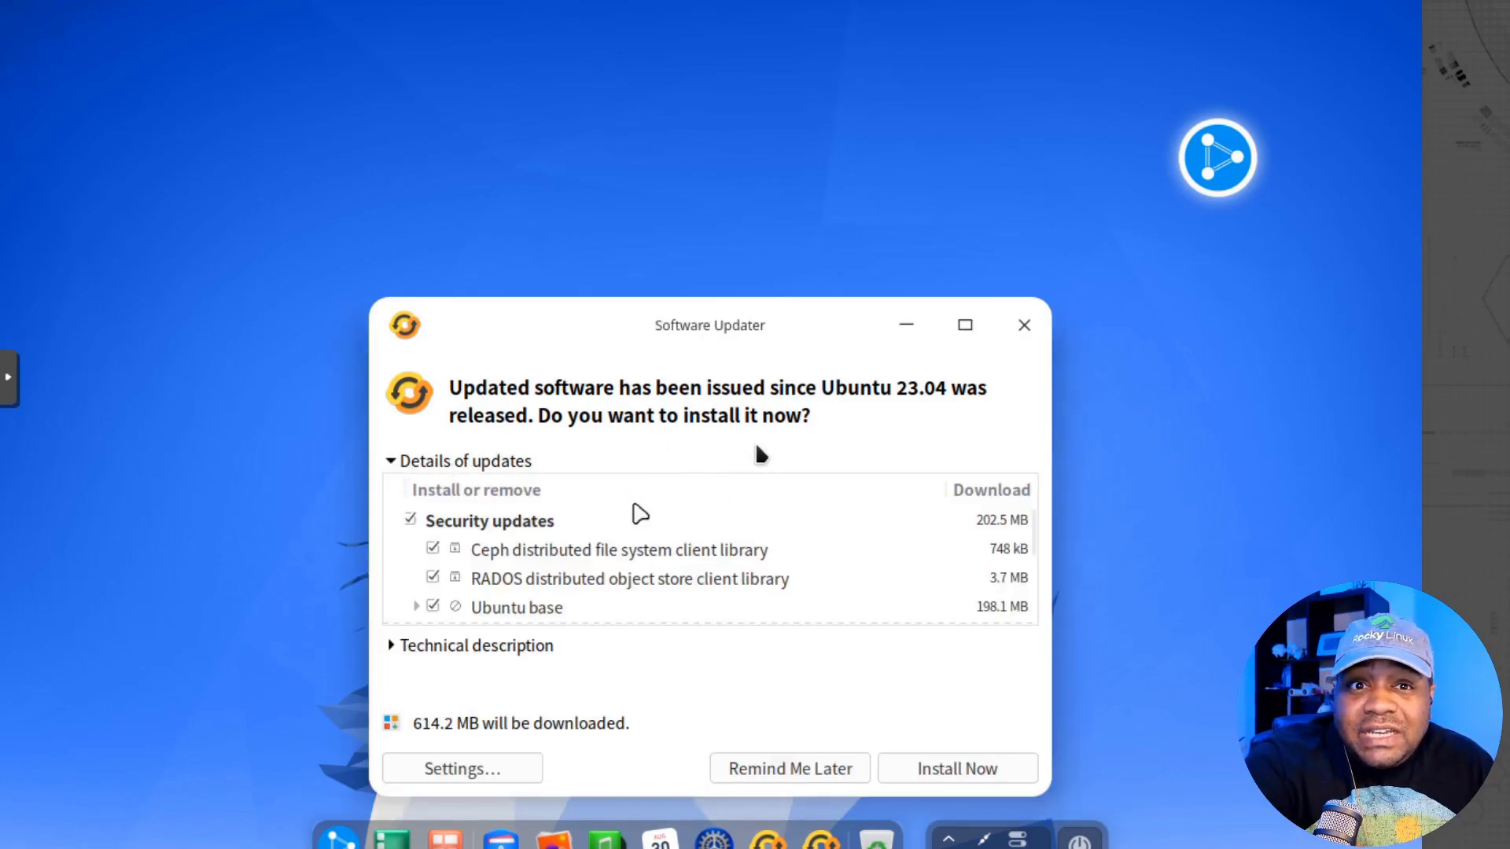
{"action": "scroll", "coordinate": [761, 540], "scroll_direction": "down", "scroll_amount": 4}
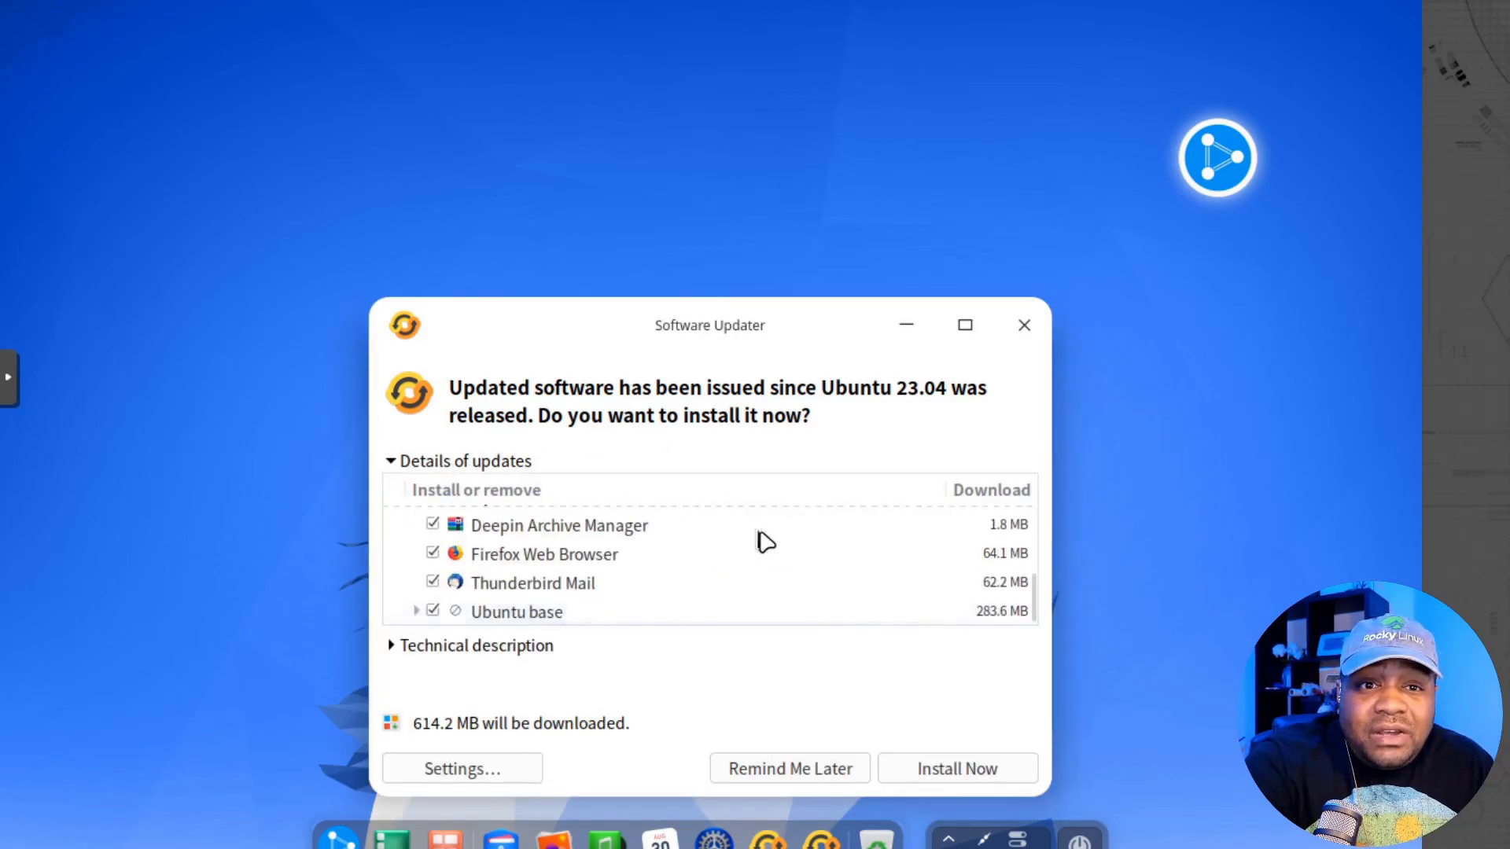
{"action": "scroll", "coordinate": [764, 539], "scroll_direction": "up", "scroll_amount": 4}
{"action": "left_click", "coordinate": [391, 464]}
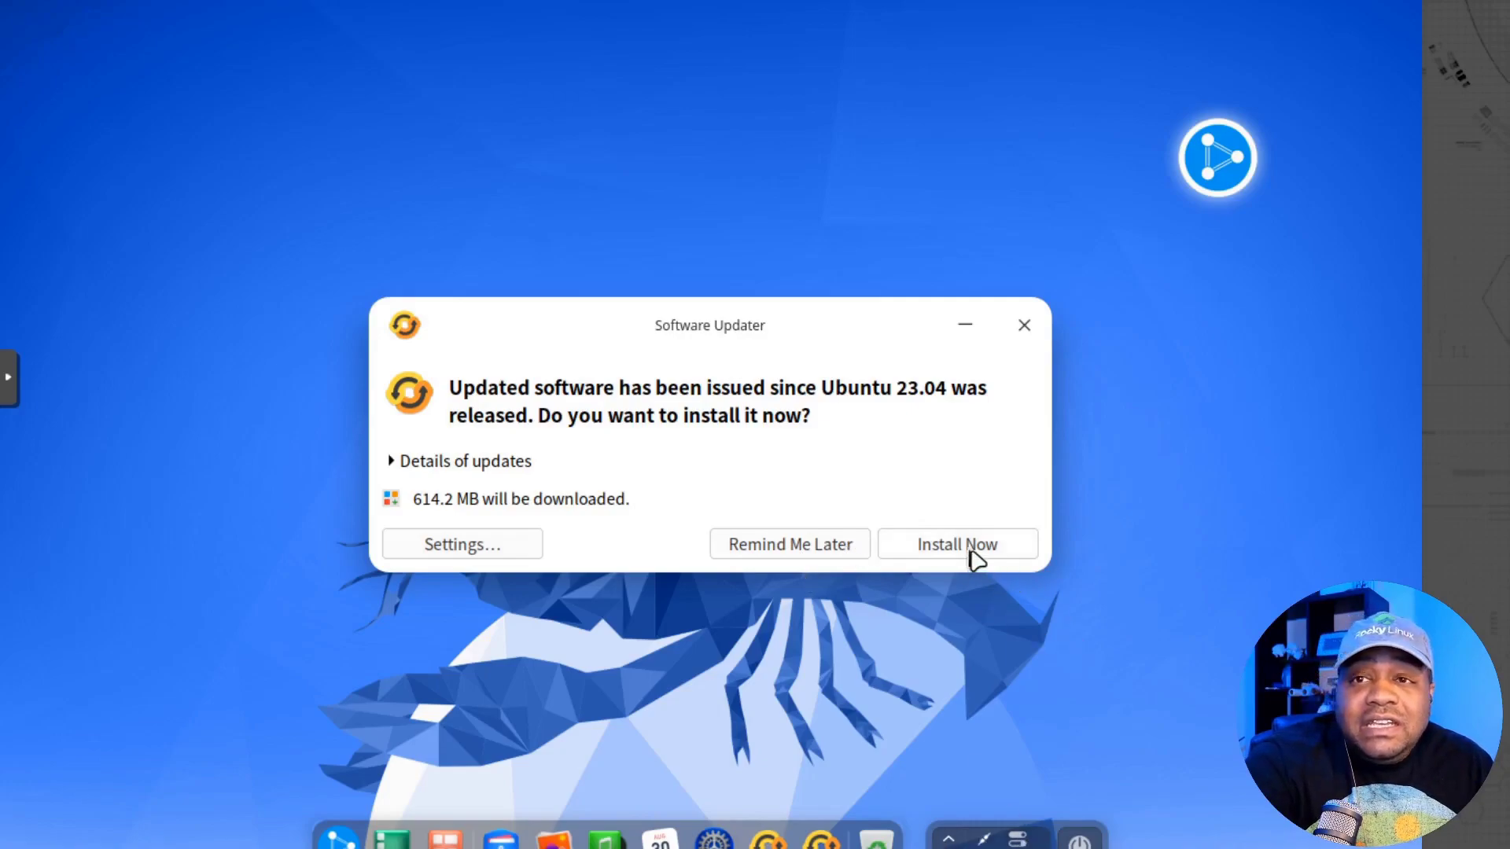
Step: Set the display resolution to 1360×768, keep it, and return to the Control Center overview
{"action": "right_click", "coordinate": [1161, 352]}
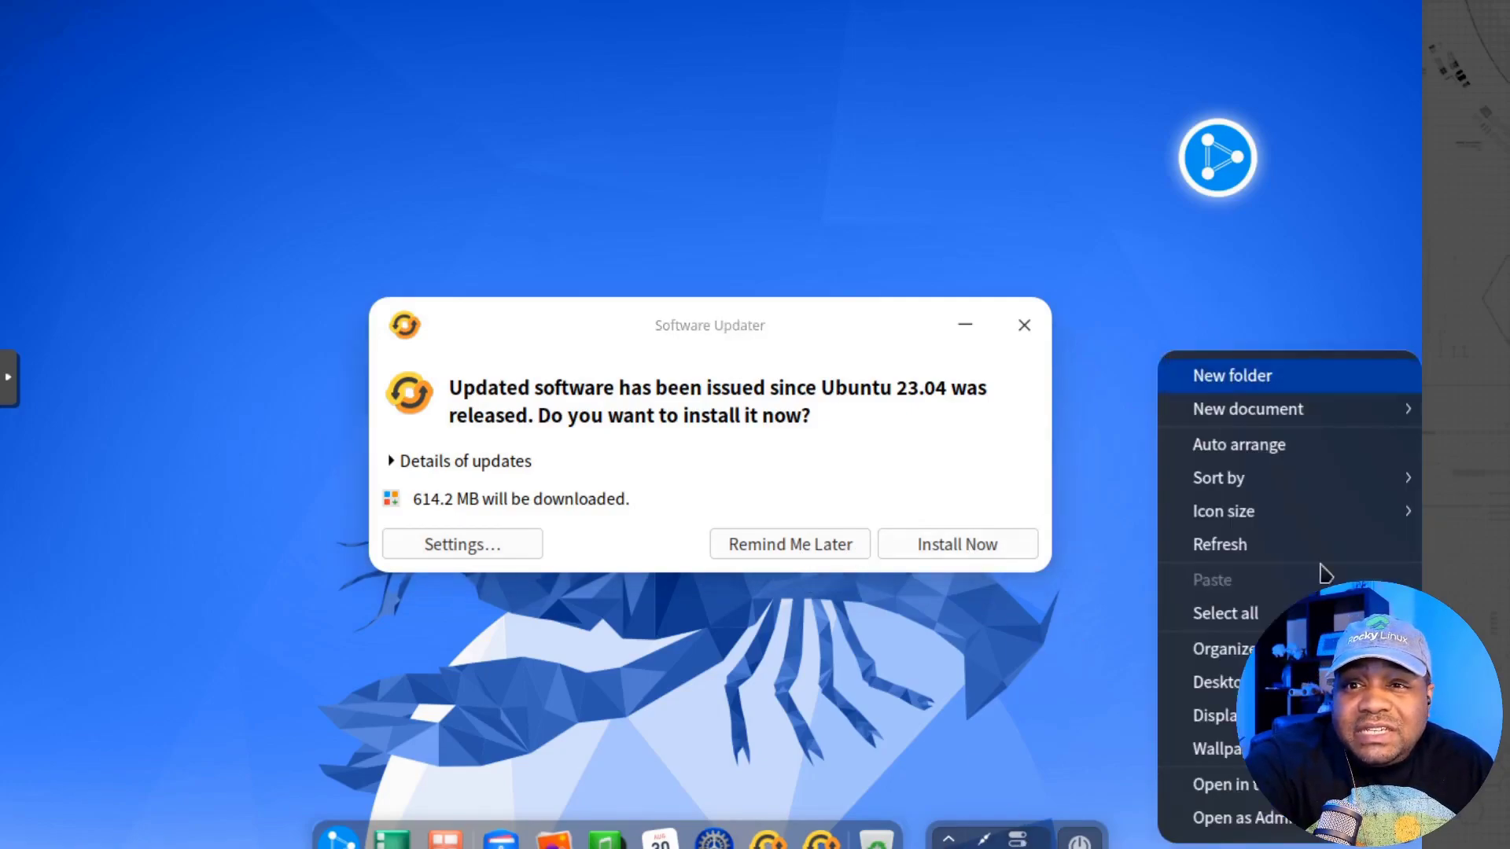
{"action": "key", "text": "Escape"}
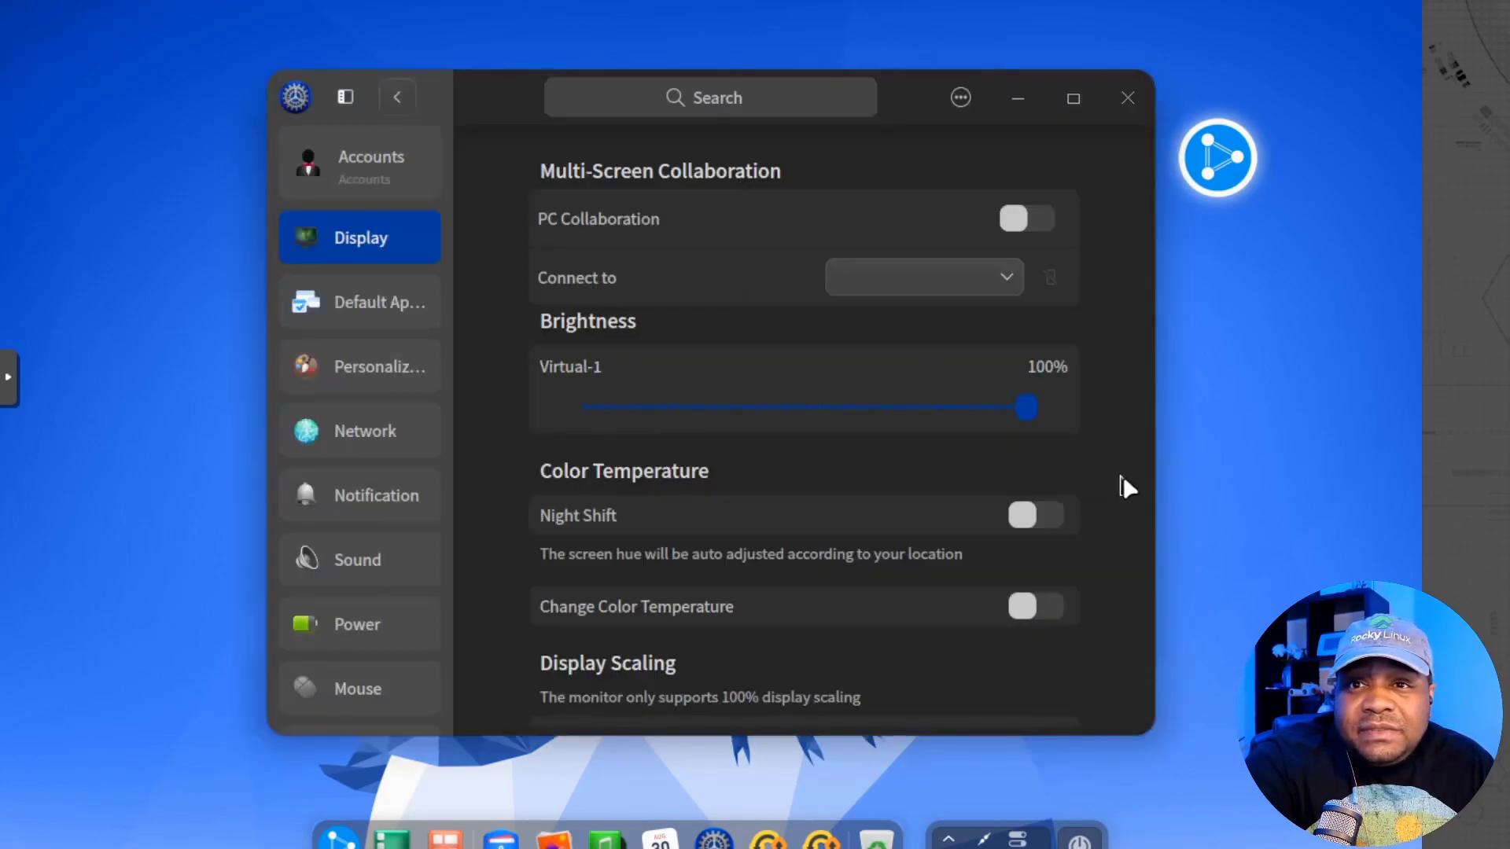
{"action": "scroll", "coordinate": [1123, 475], "scroll_direction": "down", "scroll_amount": 5}
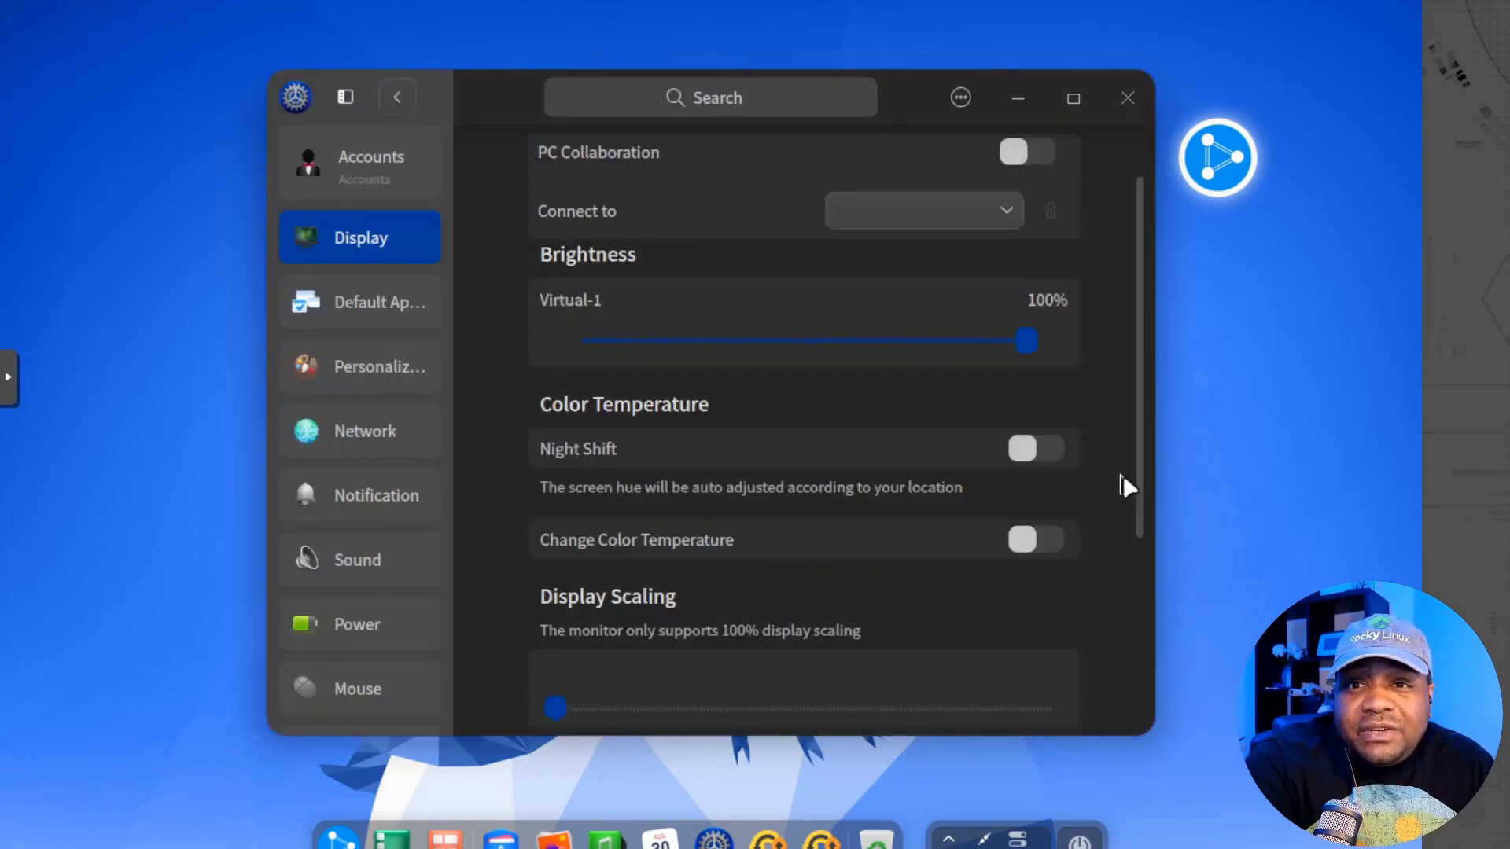
{"action": "left_click", "coordinate": [1051, 535]}
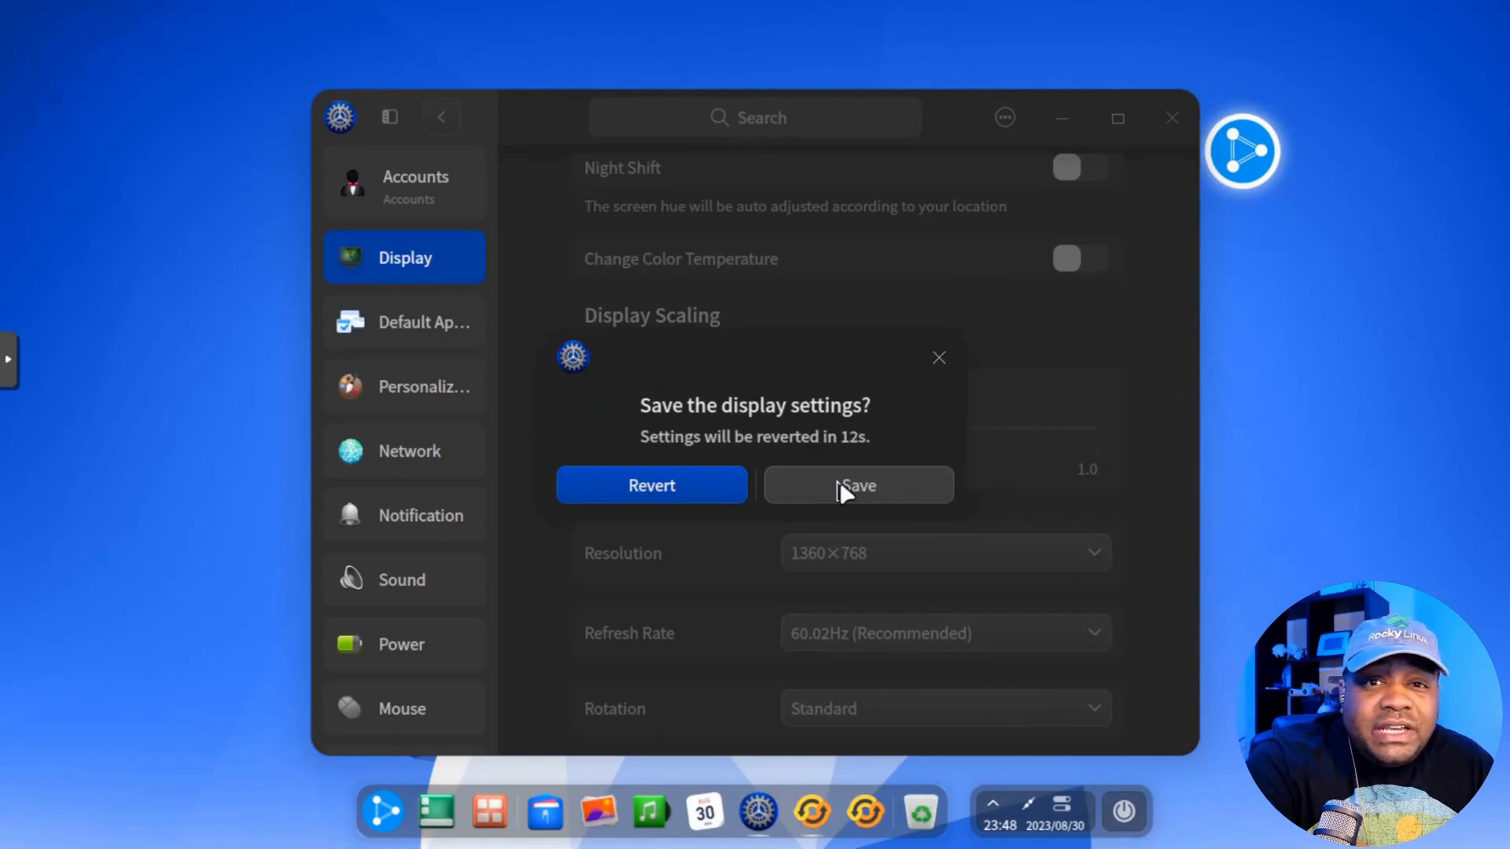
{"action": "left_click", "coordinate": [839, 489]}
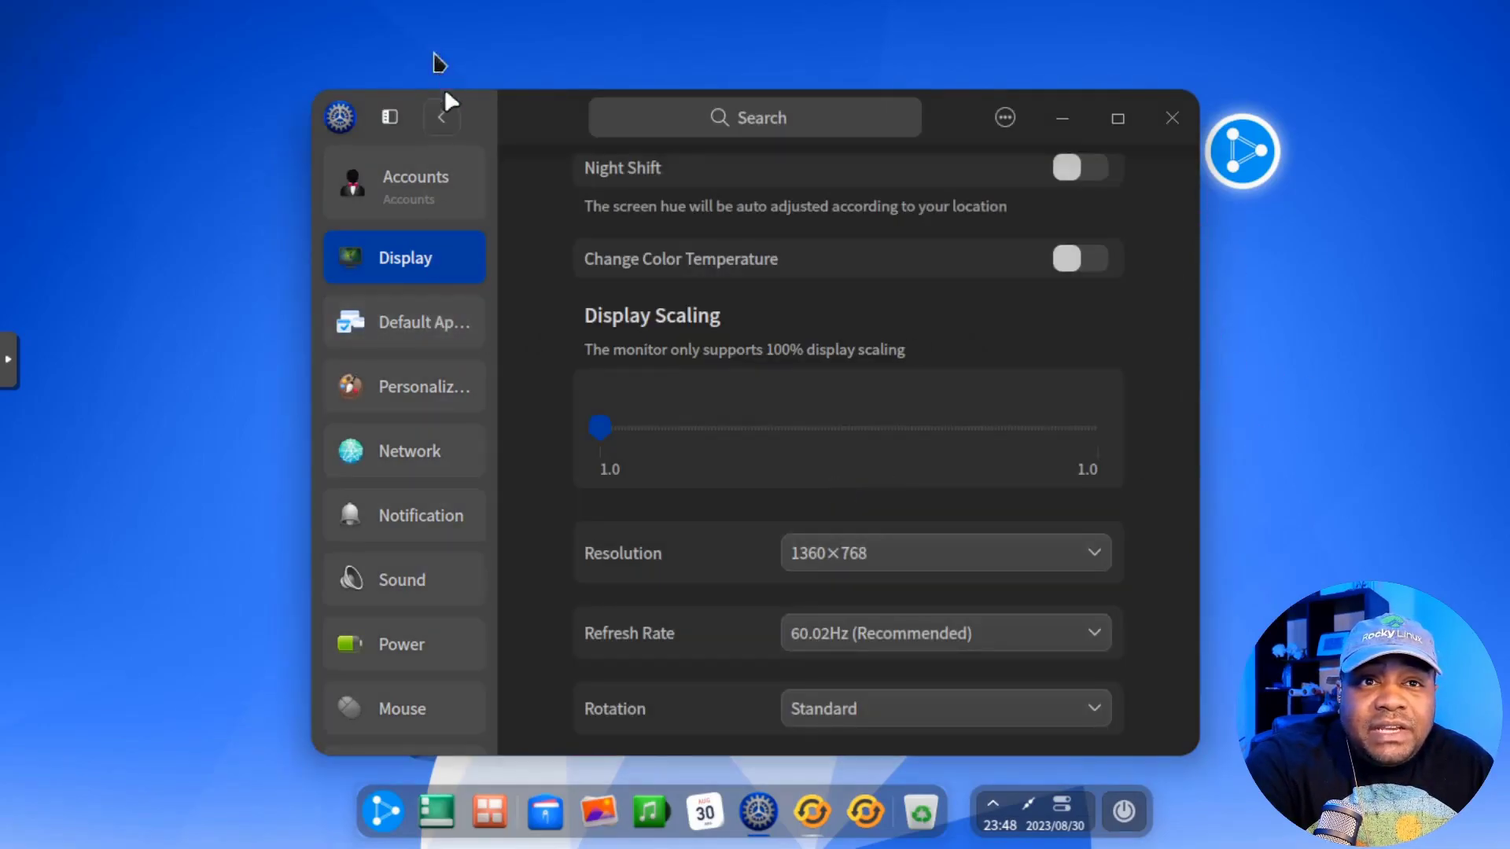
{"action": "left_click", "coordinate": [445, 119]}
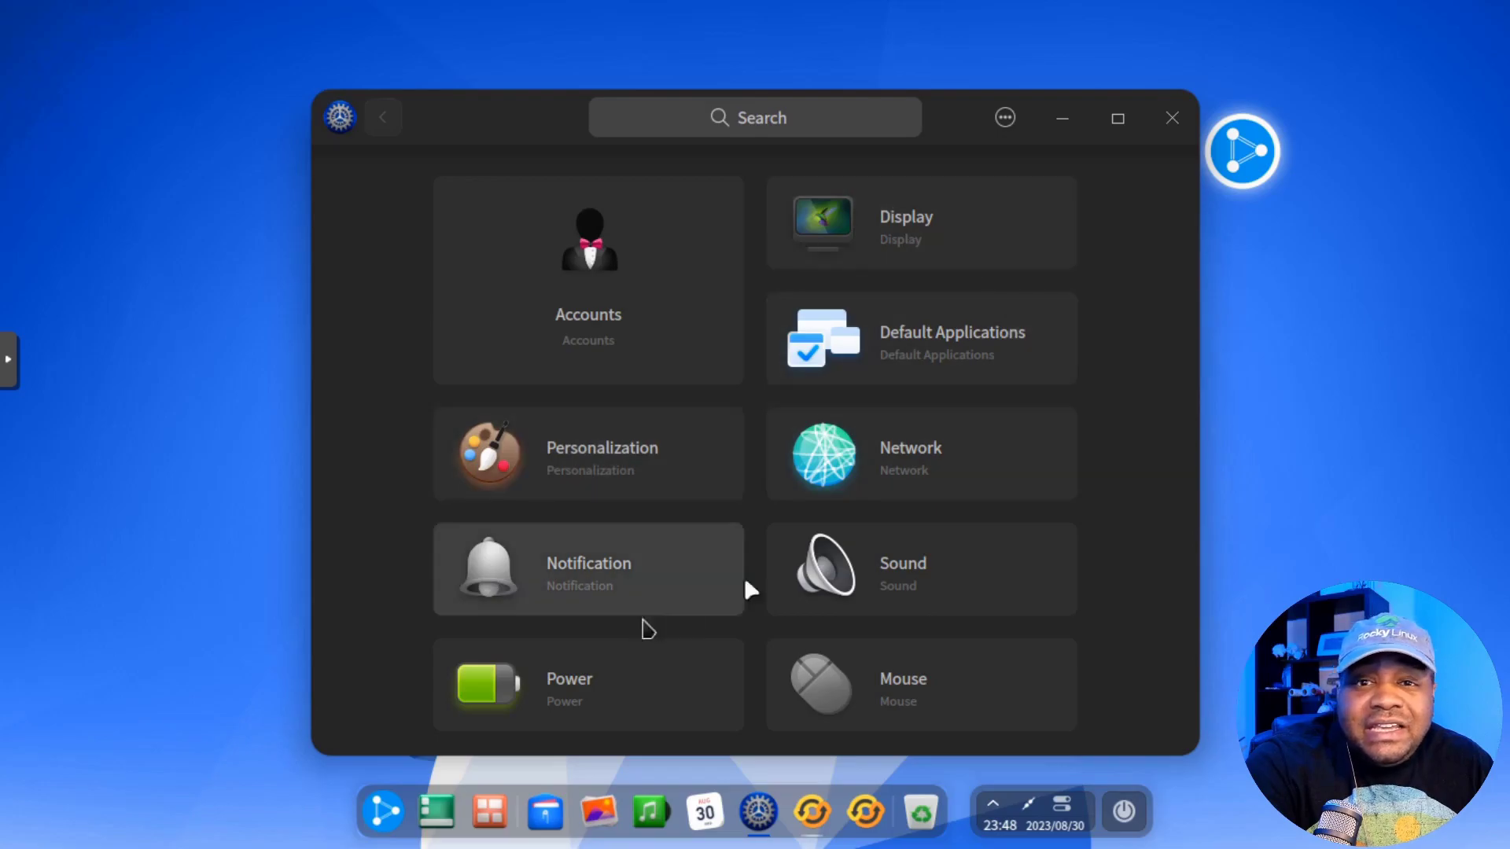
Step: Look over the General Settings boot menu page, then return to the overview
{"action": "scroll", "coordinate": [975, 456], "scroll_direction": "down", "scroll_amount": 3}
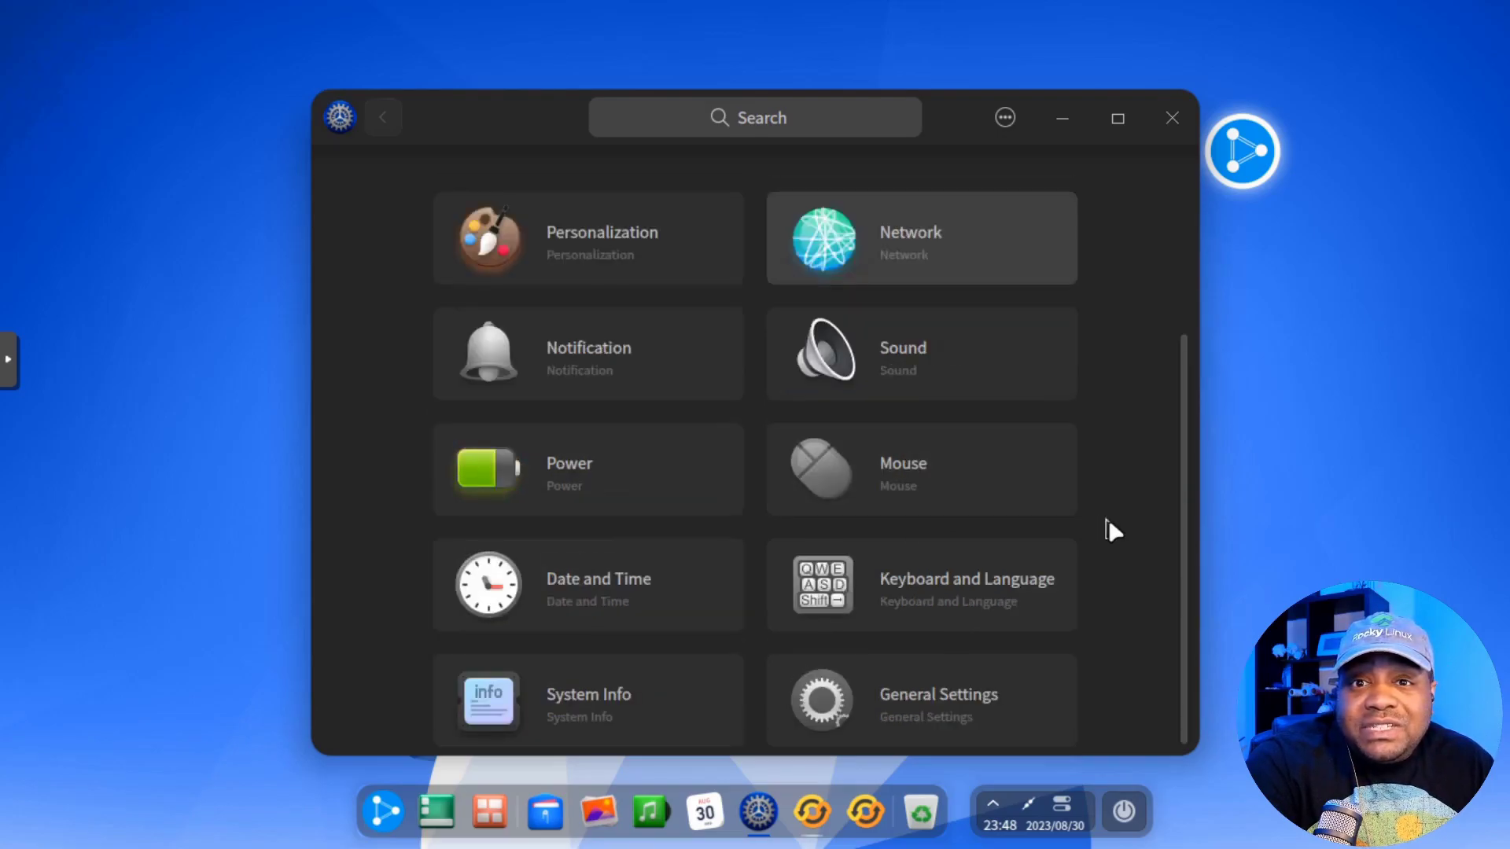
{"action": "scroll", "coordinate": [1119, 521], "scroll_direction": "up", "scroll_amount": 3}
{"action": "scroll", "coordinate": [1119, 521], "scroll_direction": "down", "scroll_amount": 3}
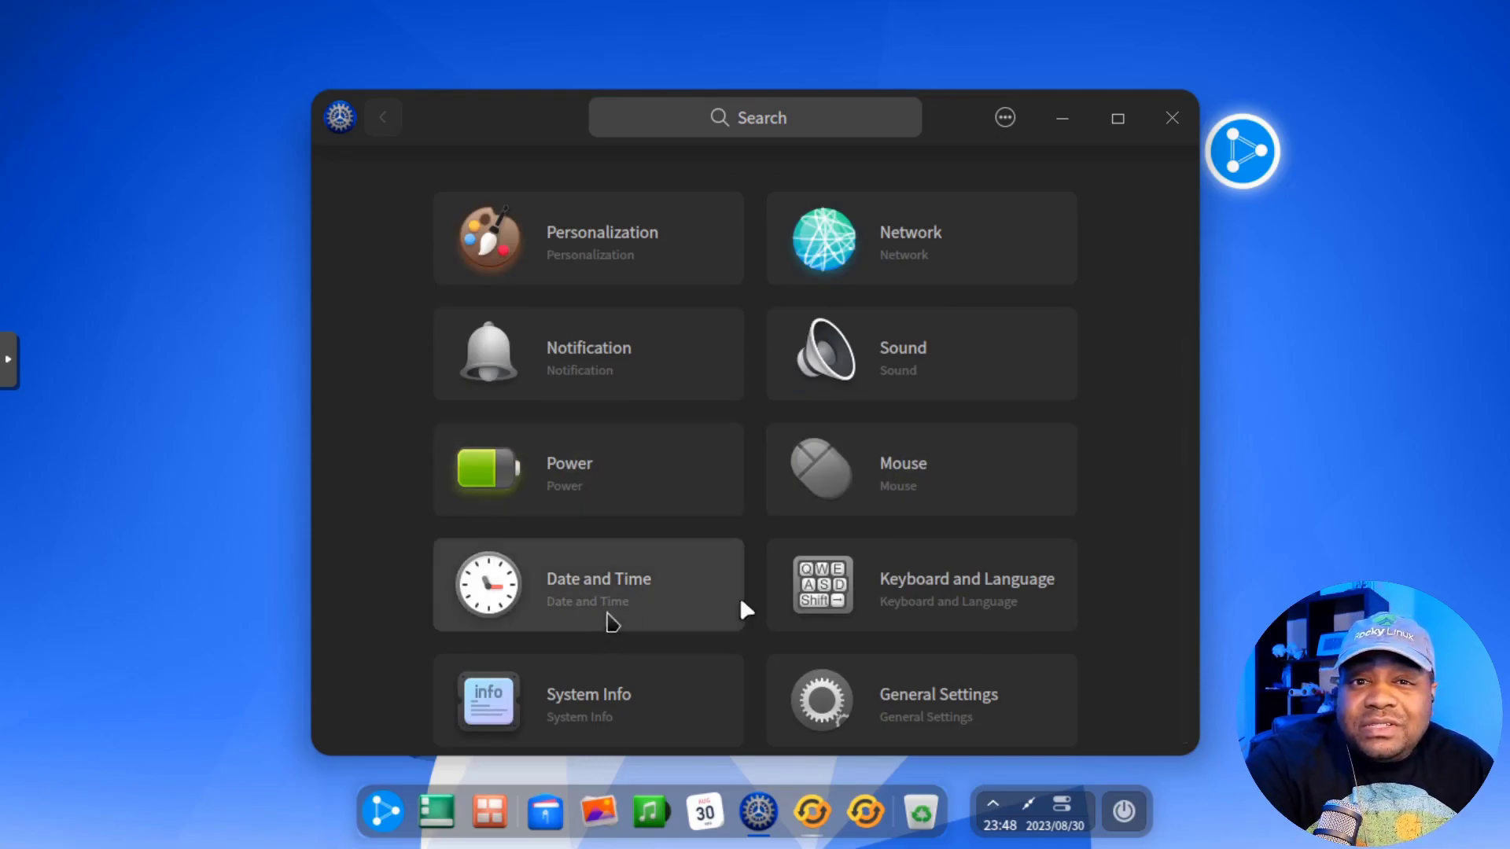
{"action": "left_click", "coordinate": [942, 700]}
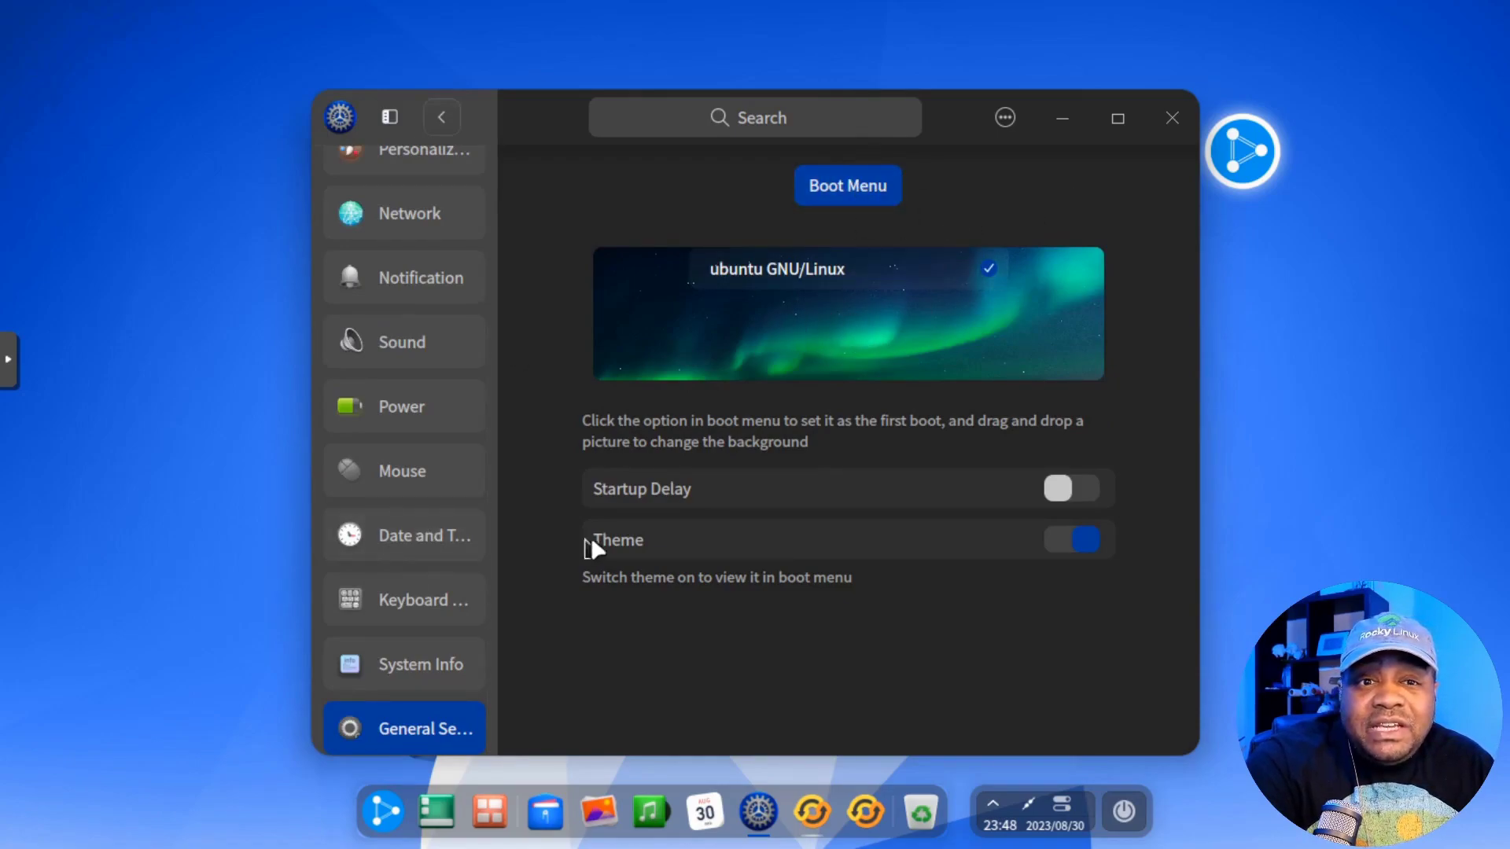
{"action": "left_click", "coordinate": [442, 119]}
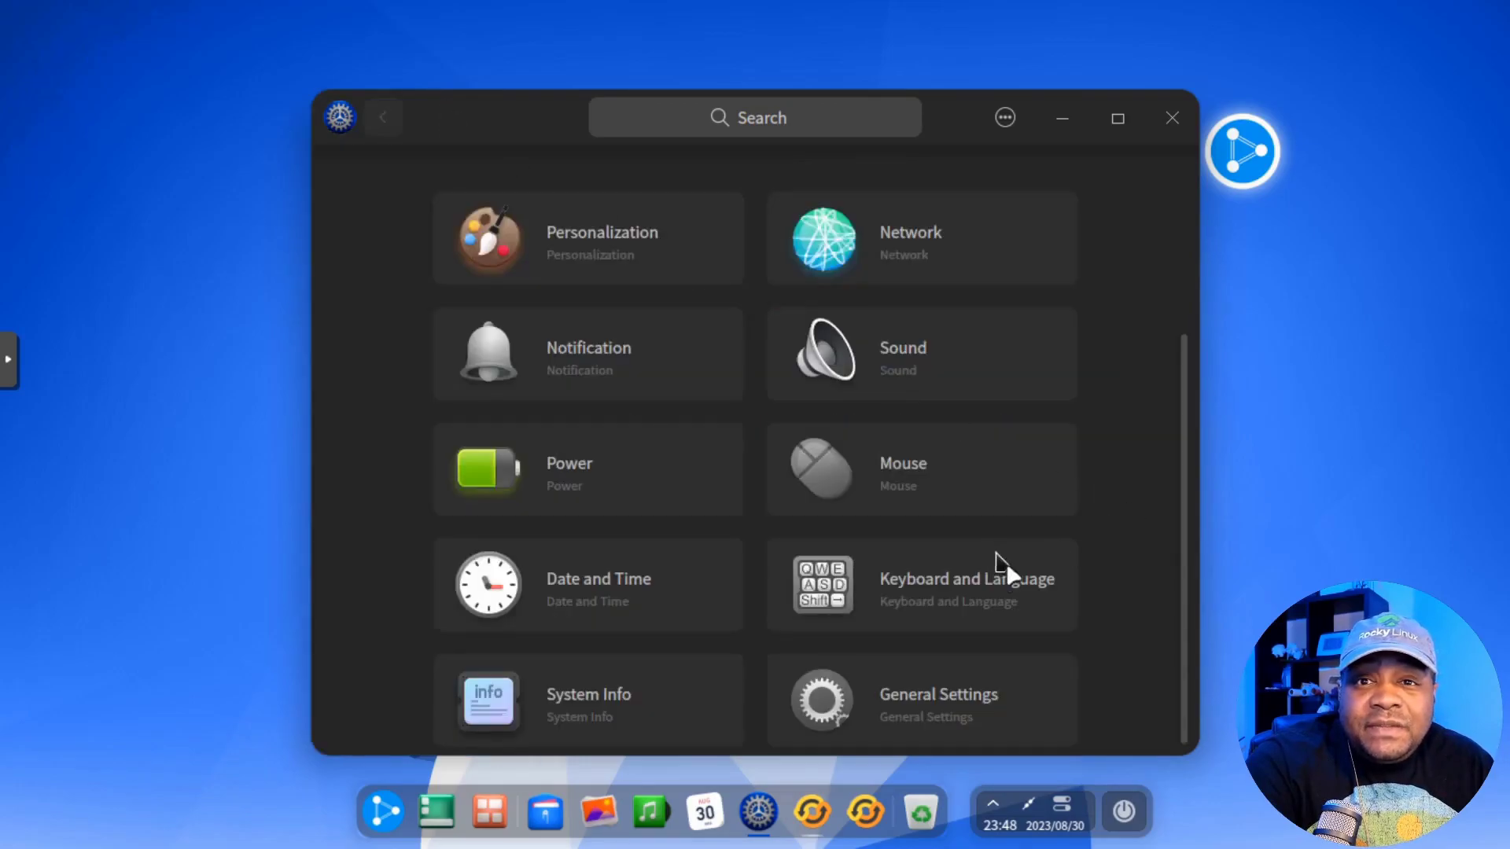
Step: Browse the System Info page, then open the Date and Time settings with ntp.ubuntu.com Auto Sync
{"action": "left_click", "coordinate": [574, 703]}
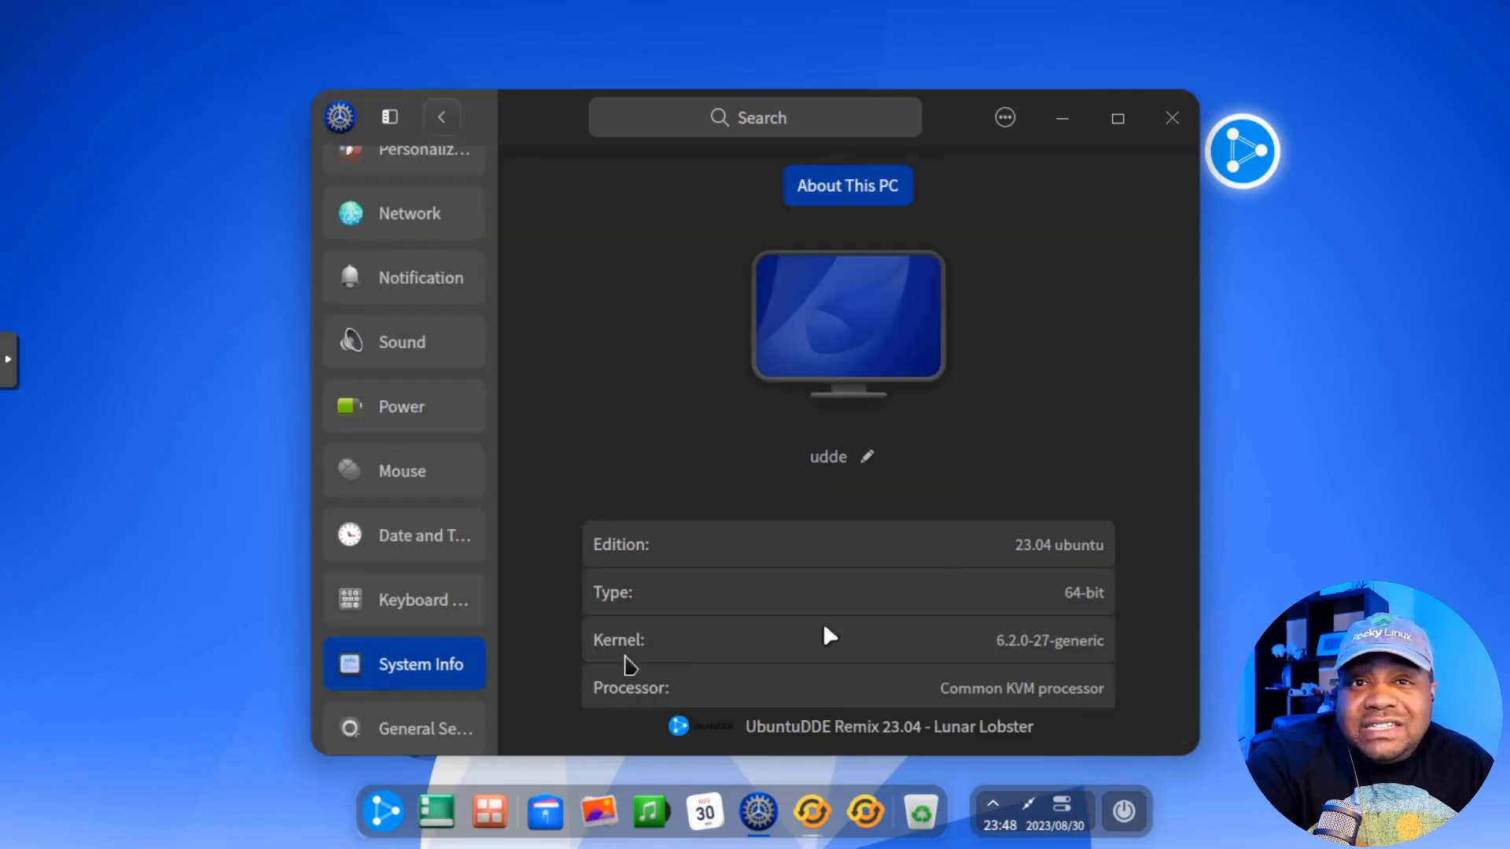
{"action": "scroll", "coordinate": [1101, 429], "scroll_direction": "down", "scroll_amount": 1}
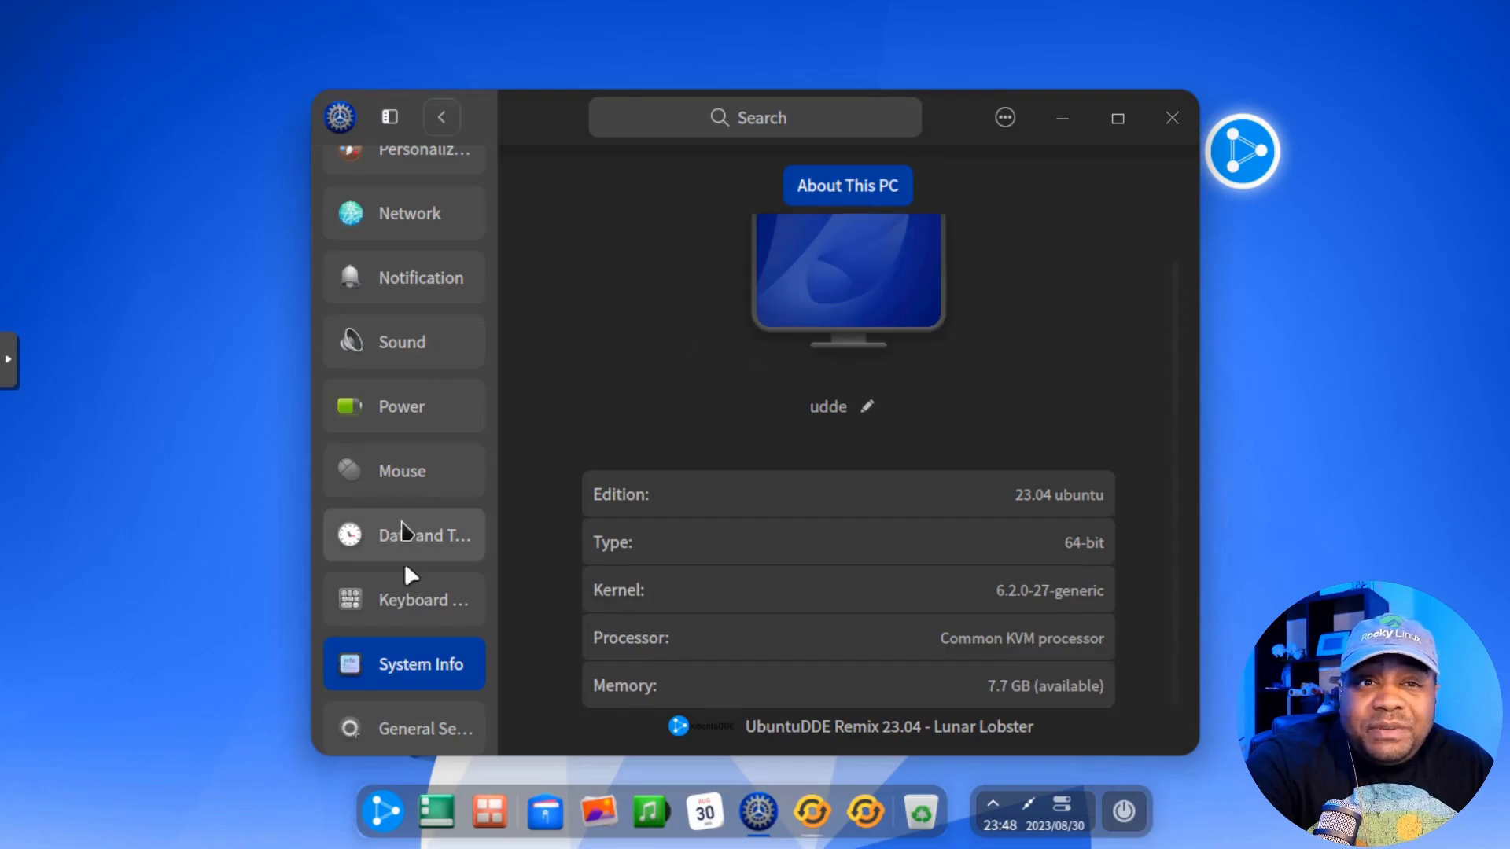
{"action": "scroll", "coordinate": [405, 629], "scroll_direction": "up", "scroll_amount": 3}
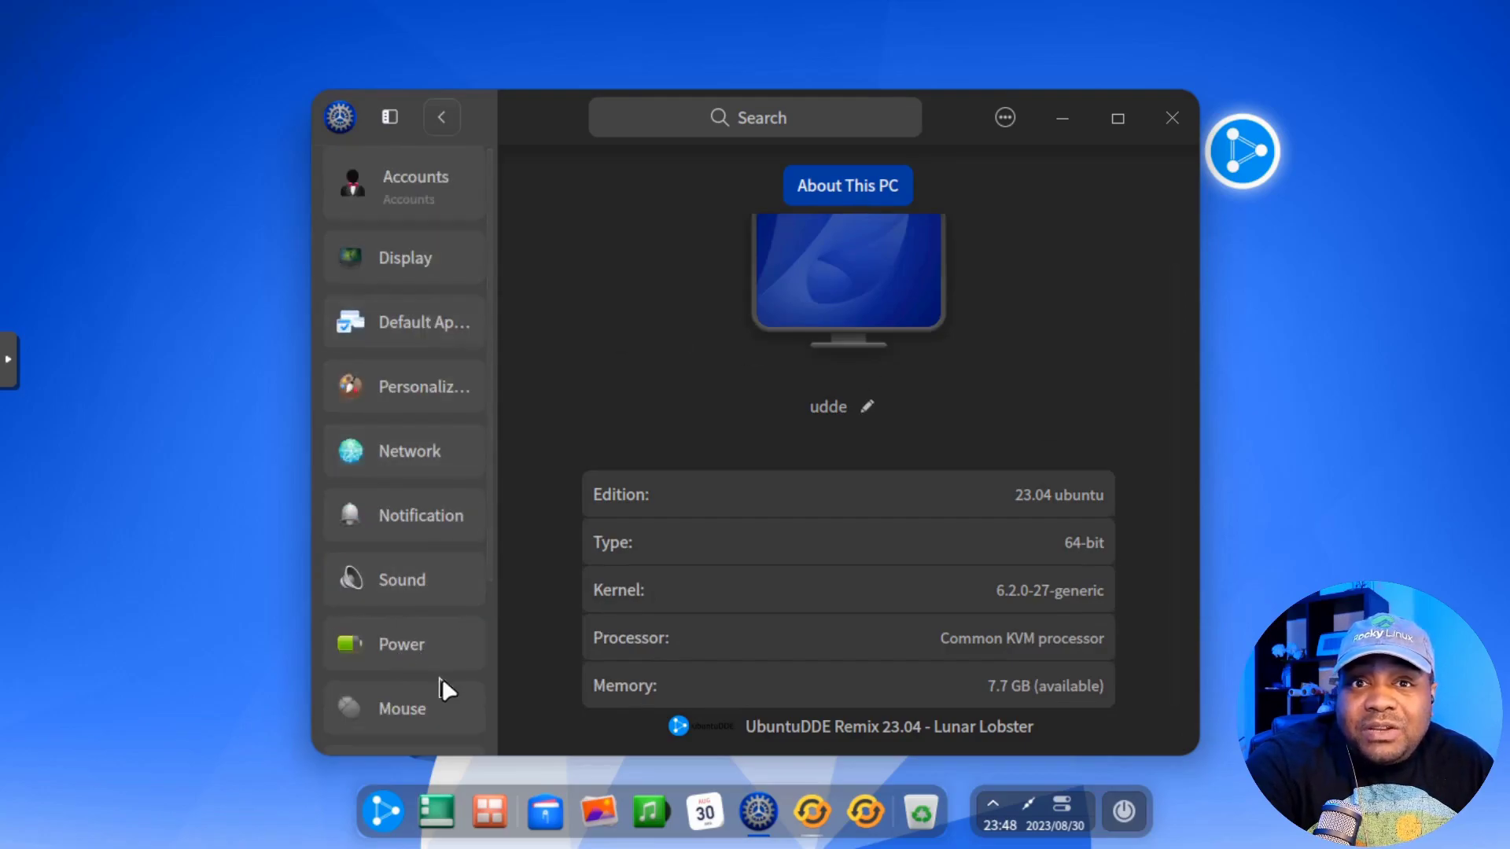
{"action": "left_click", "coordinate": [435, 118]}
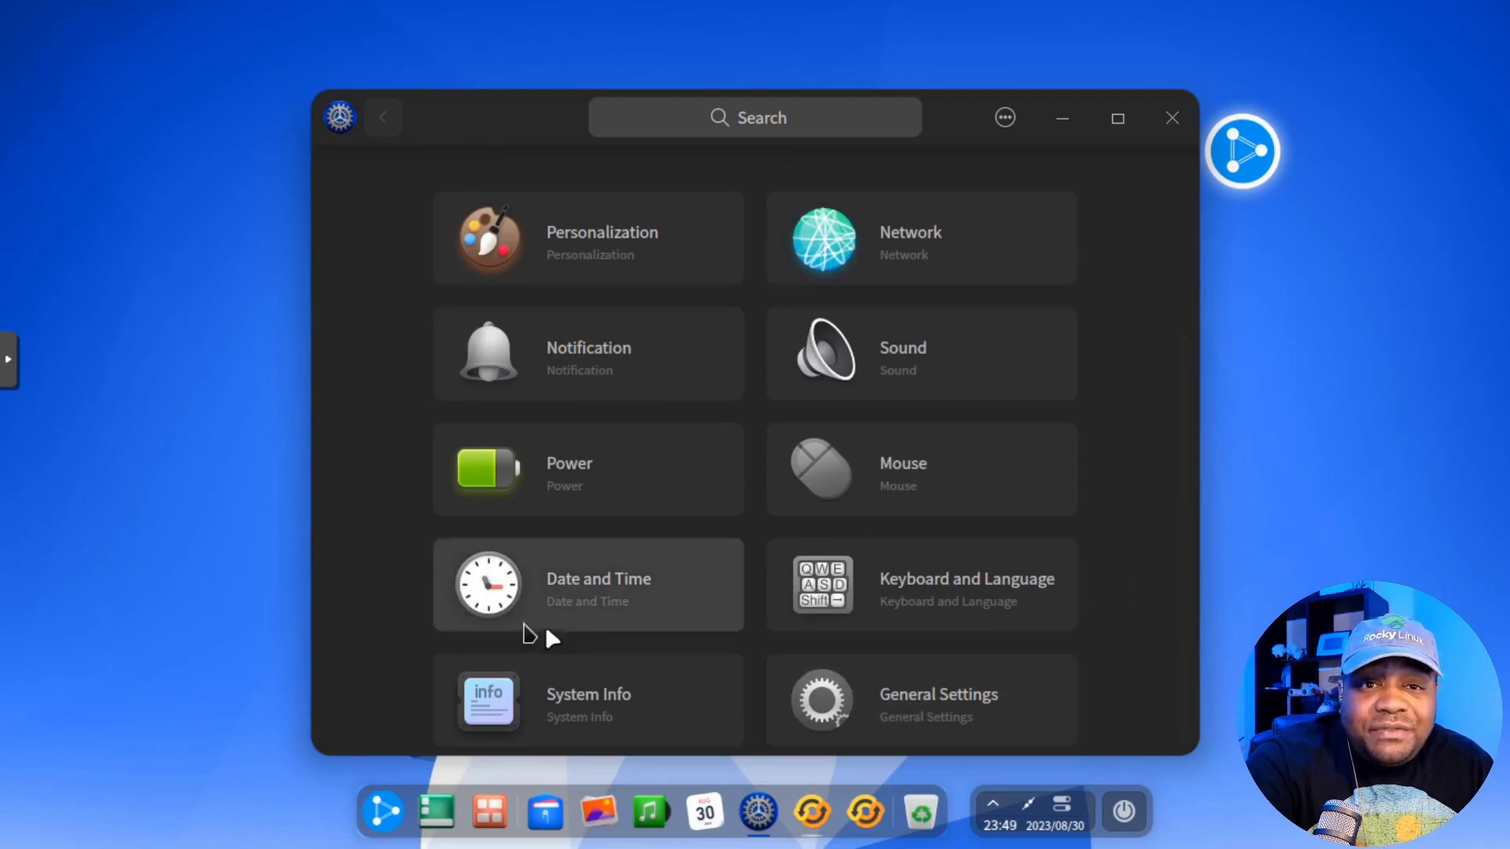
{"action": "left_click", "coordinate": [611, 583]}
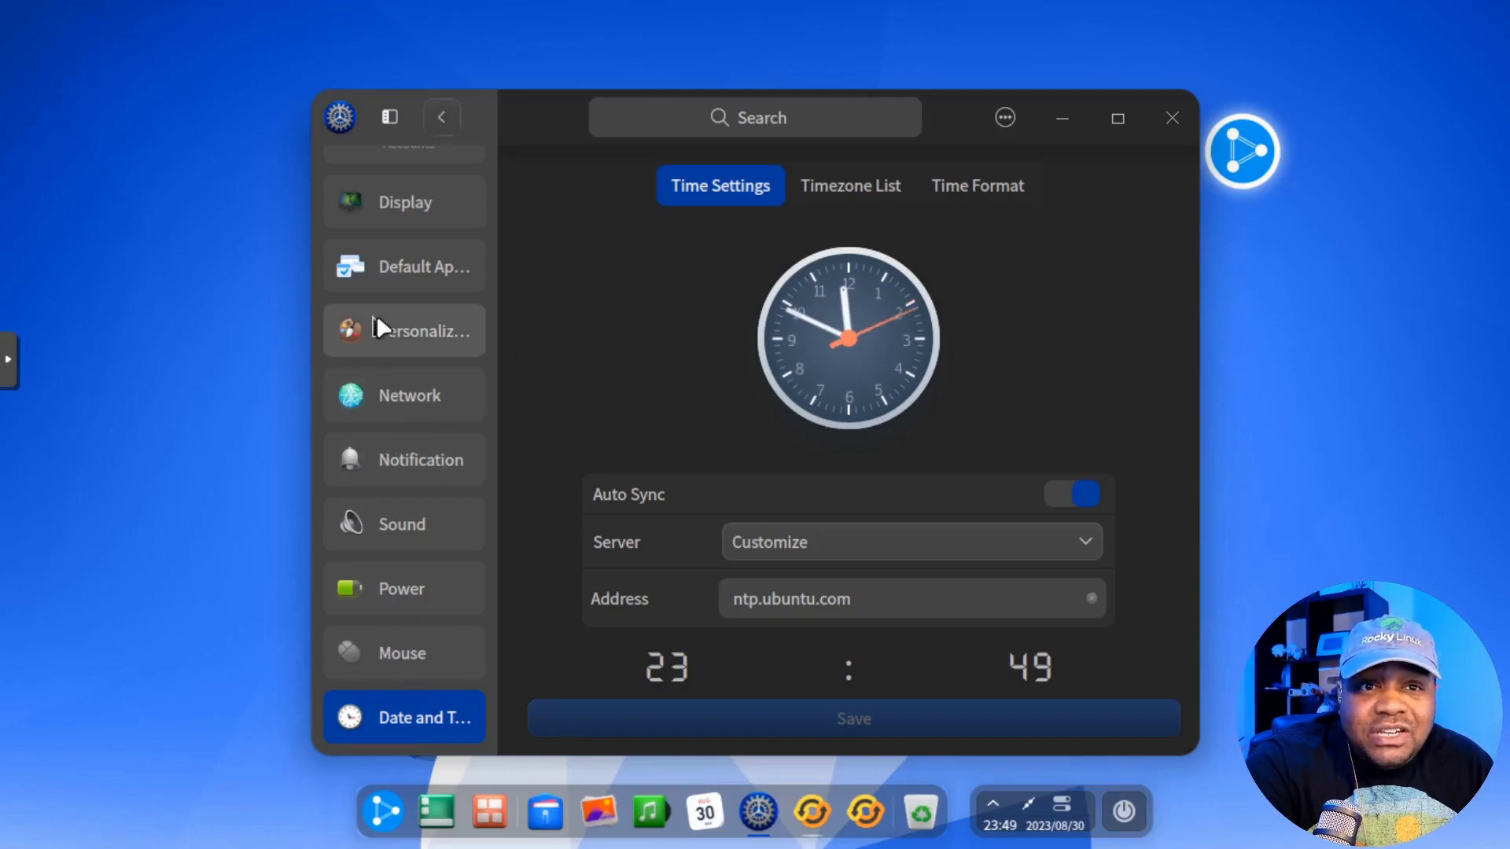
{"action": "scroll", "coordinate": [405, 527], "scroll_direction": "up", "scroll_amount": 1}
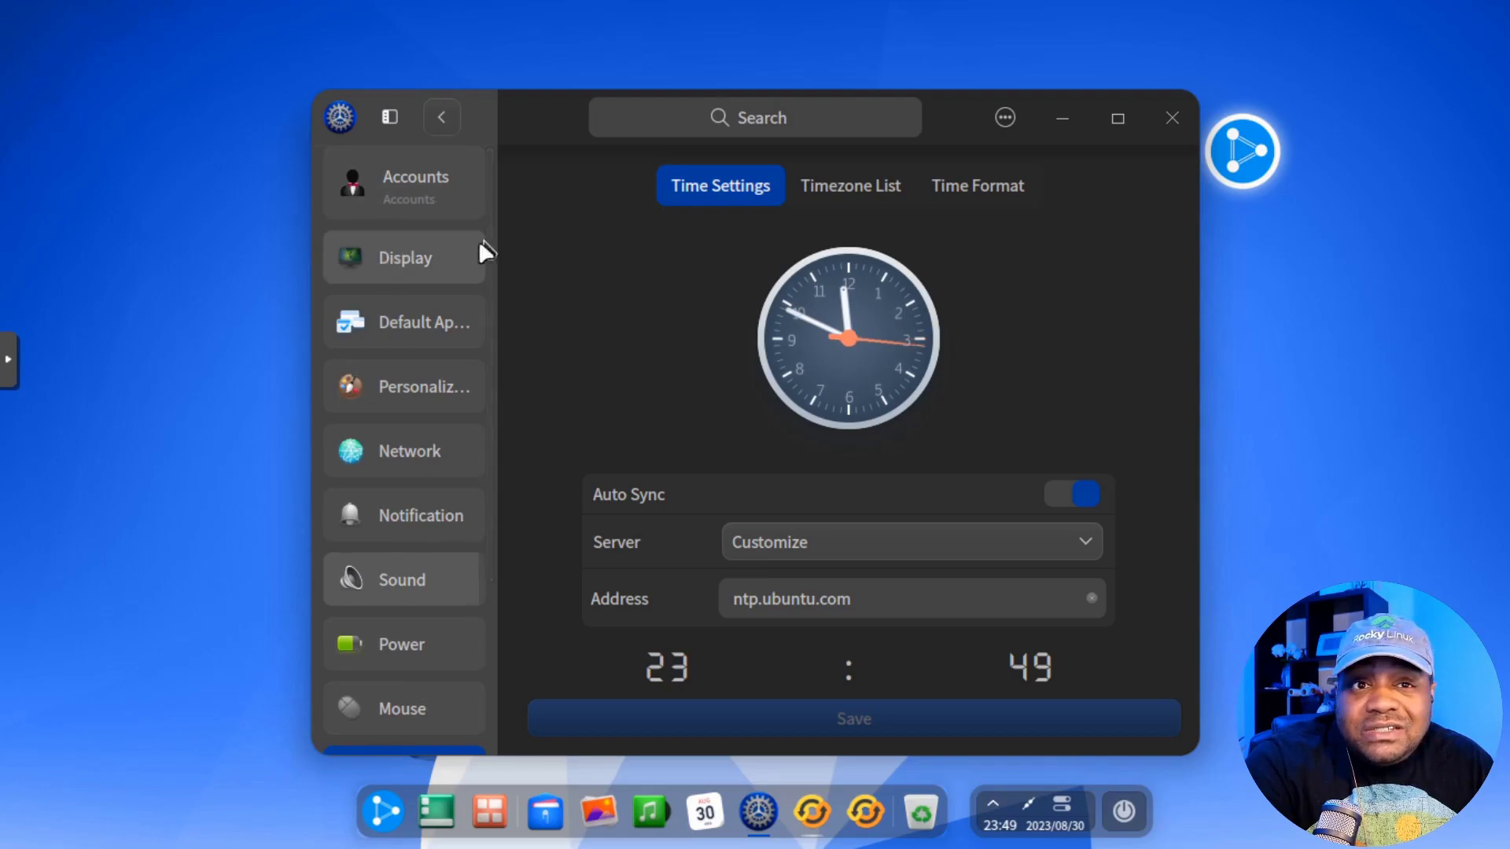
Step: Preview the bloom and vintage themes, apply organic glass, and show its Appearance choices
{"action": "left_click", "coordinate": [417, 384]}
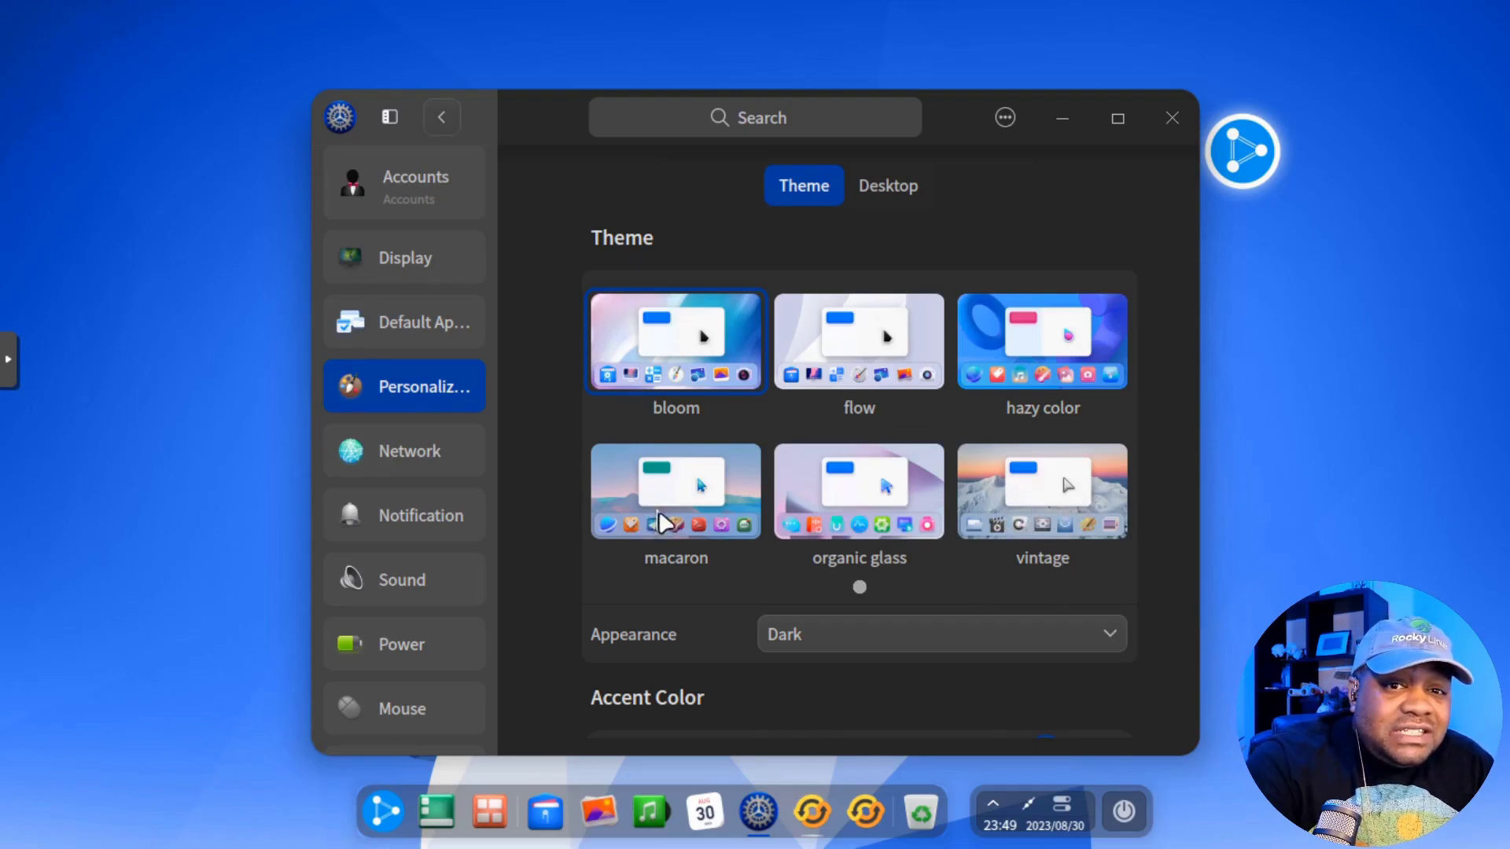
{"action": "left_click", "coordinate": [876, 497]}
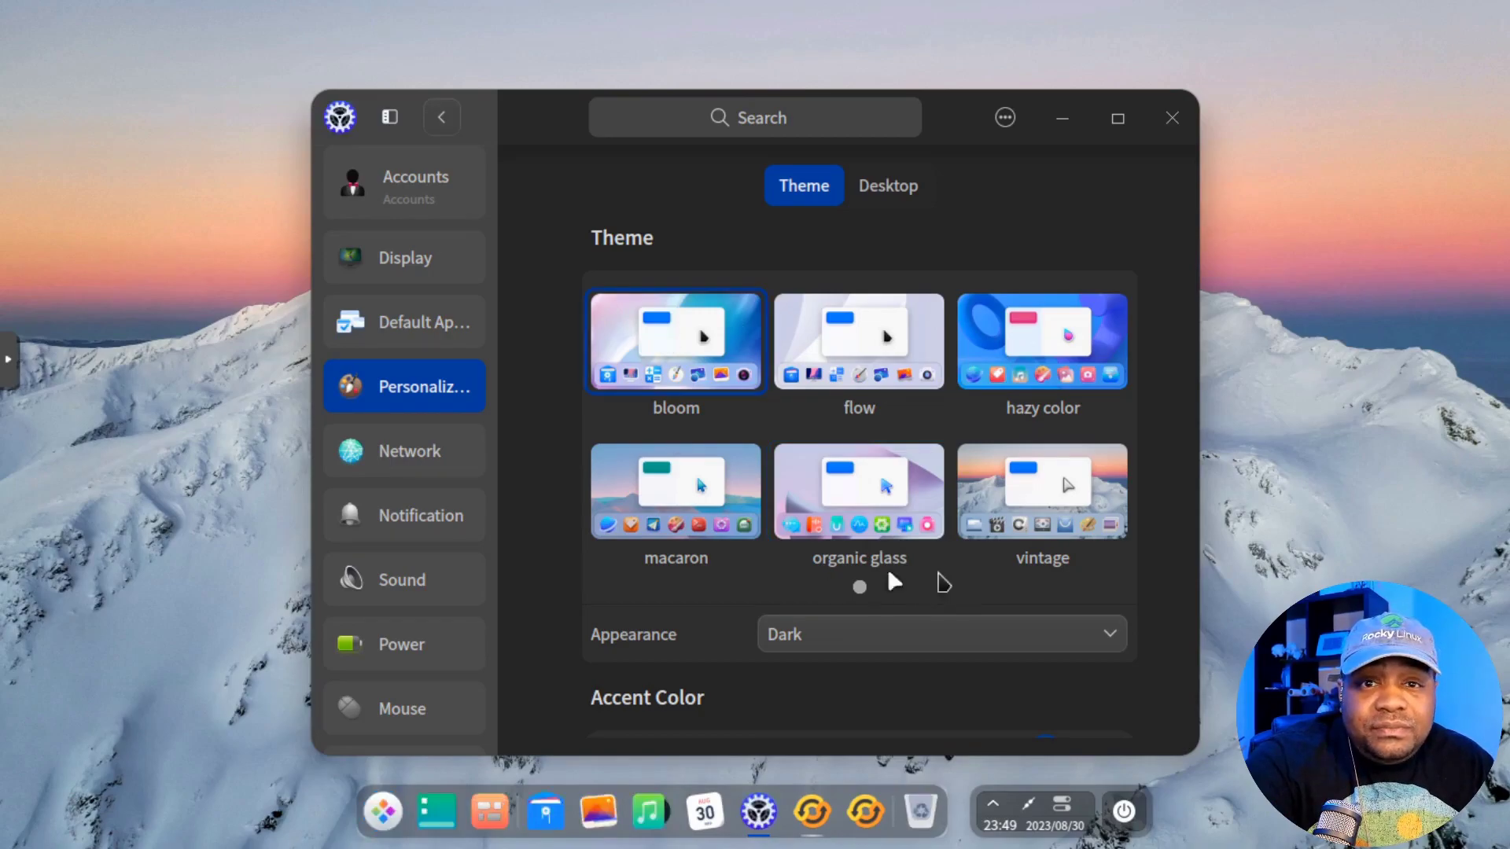
{"action": "left_click", "coordinate": [739, 322]}
{"action": "left_click", "coordinate": [869, 515]}
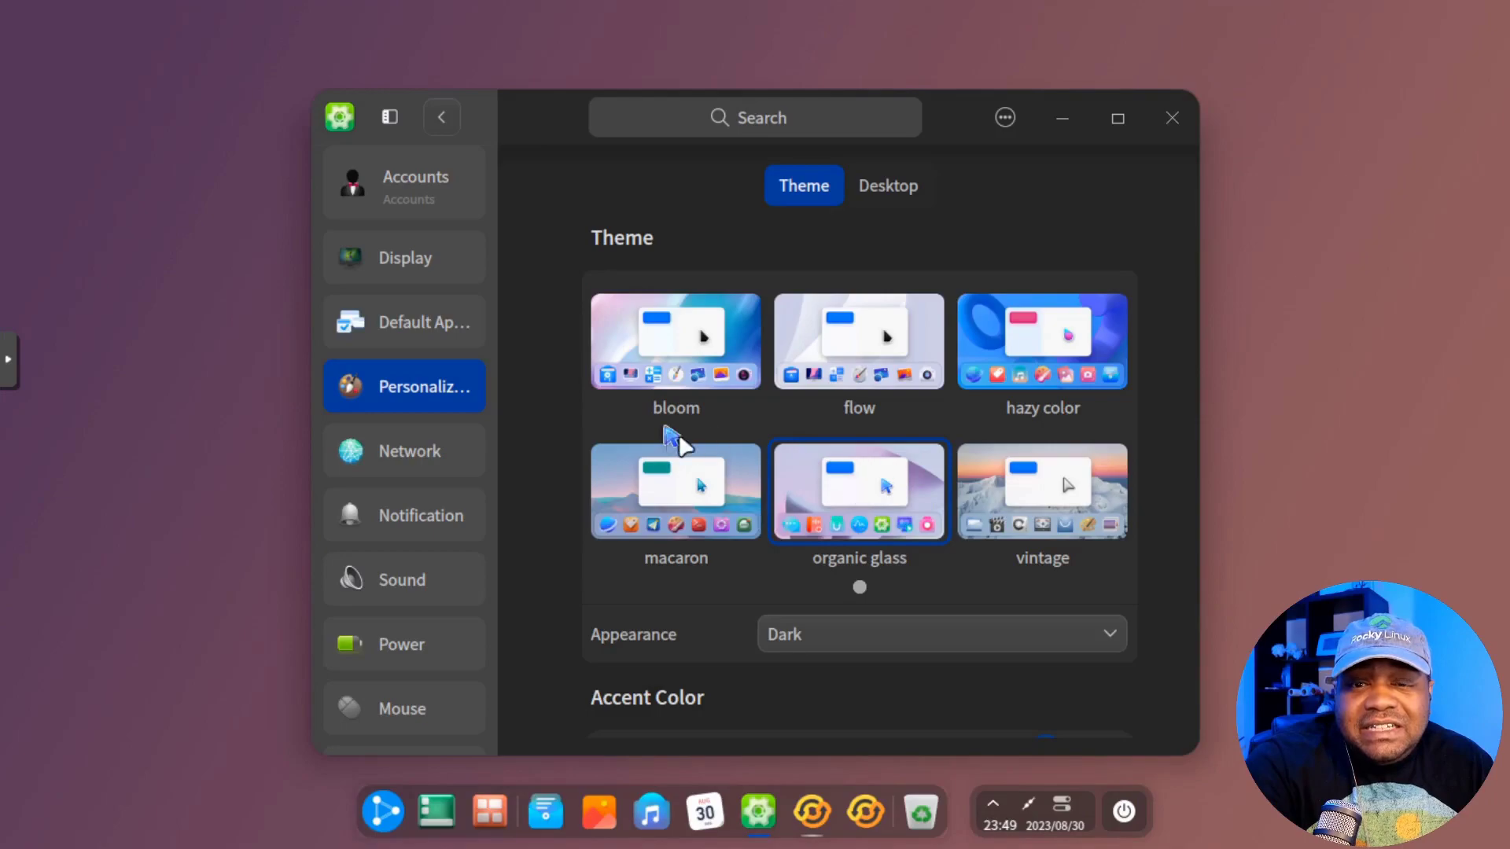
{"action": "left_click", "coordinate": [650, 347]}
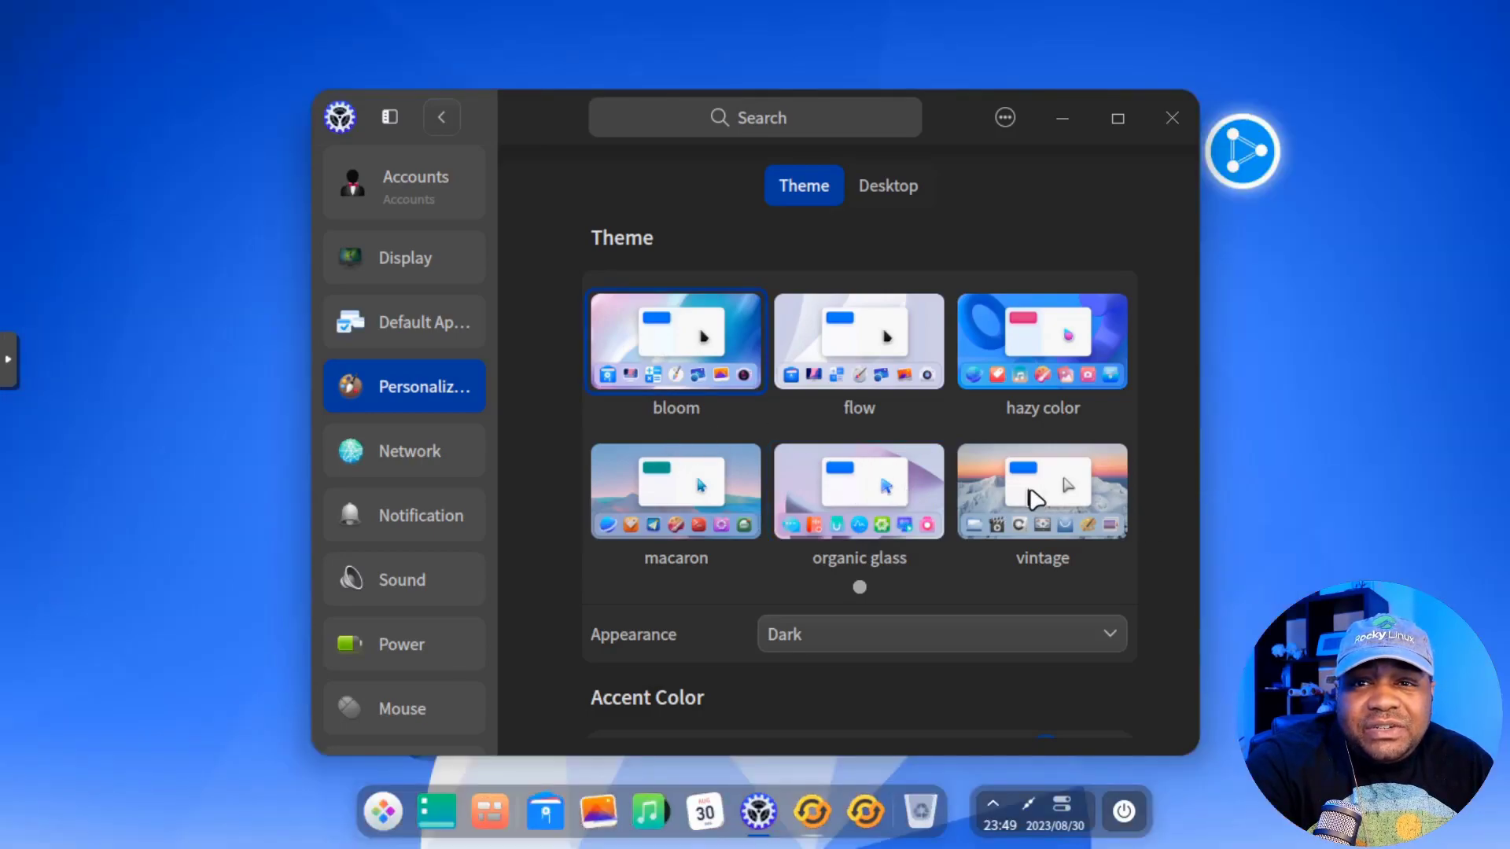
{"action": "left_click", "coordinate": [1036, 500]}
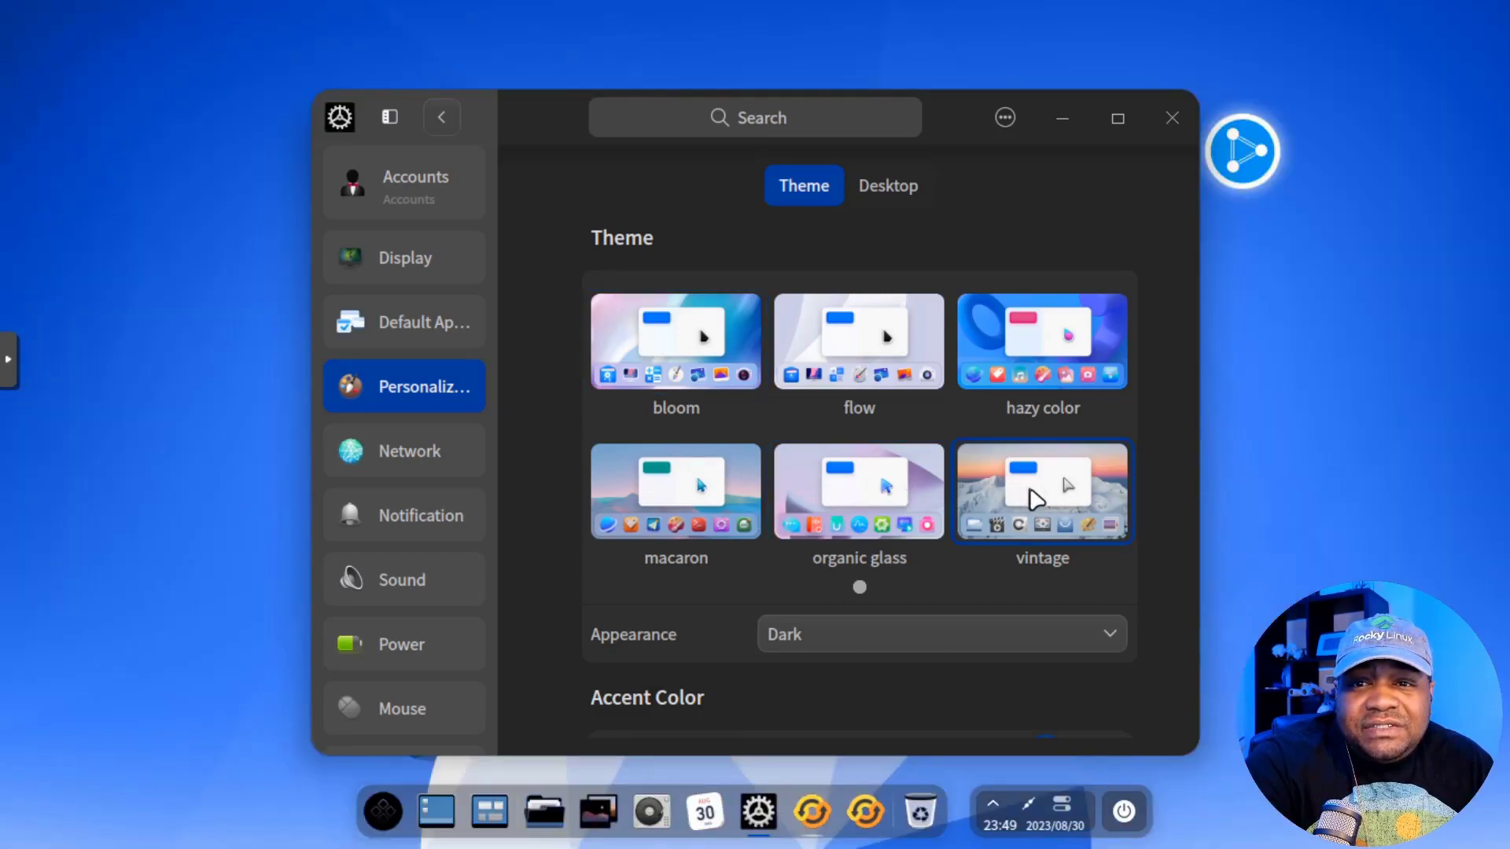
{"action": "left_click", "coordinate": [832, 507]}
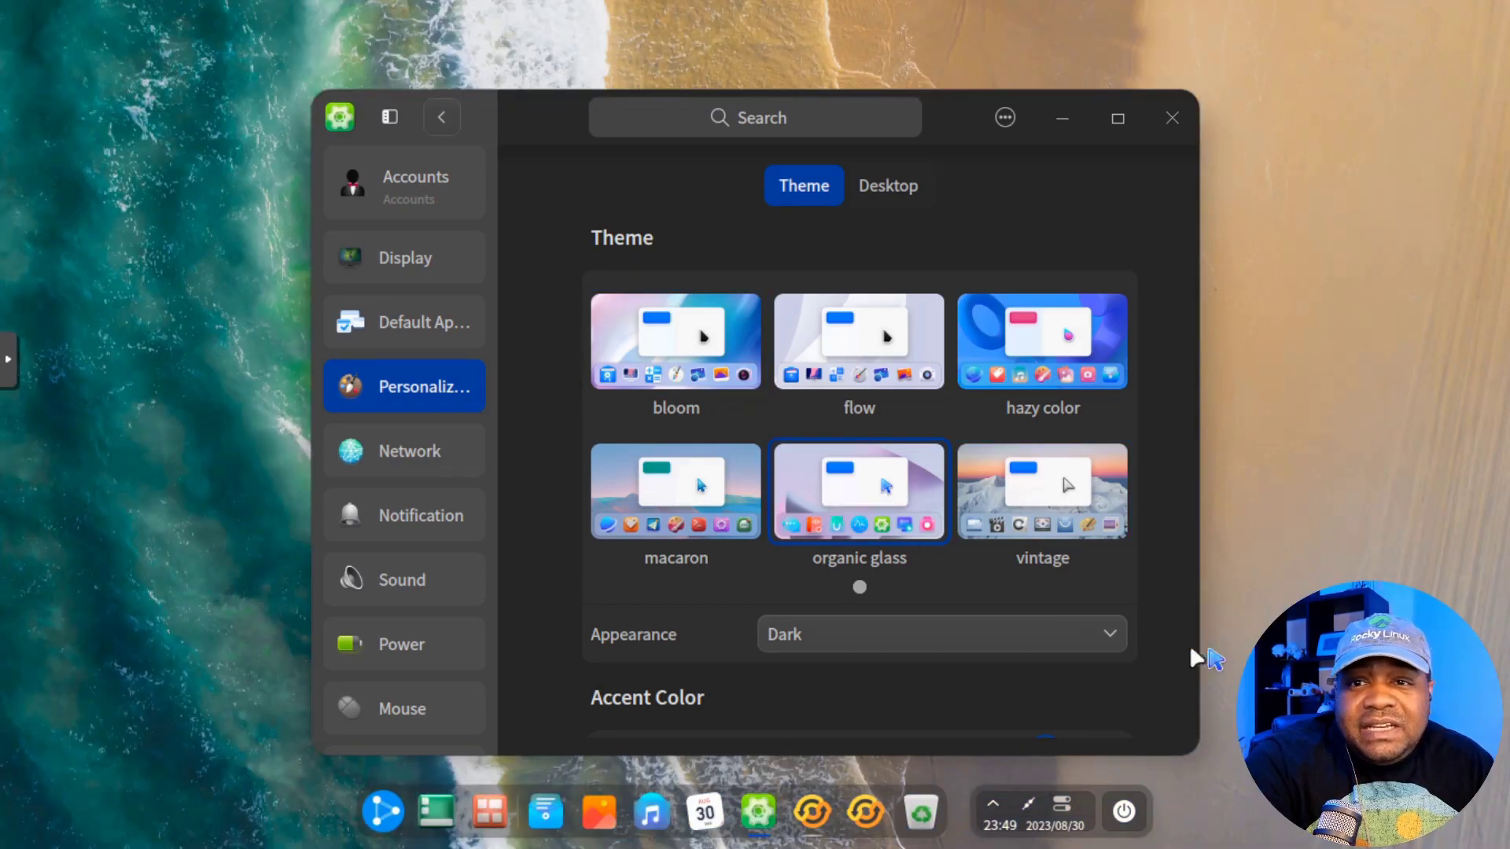
{"action": "left_click", "coordinate": [1115, 643]}
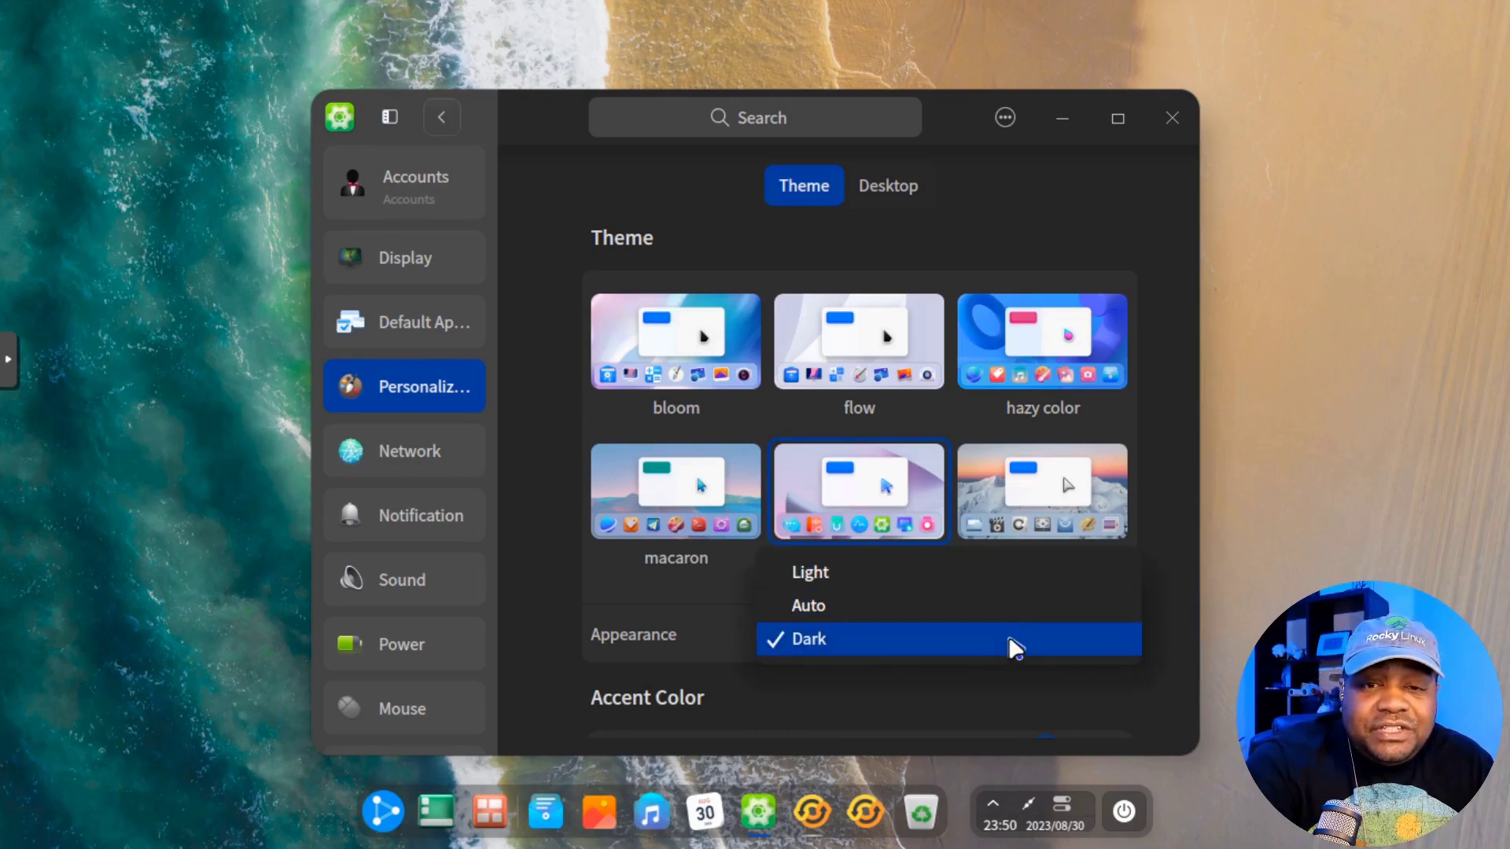
{"action": "left_click", "coordinate": [1167, 650]}
{"action": "scroll", "coordinate": [1169, 629], "scroll_direction": "down", "scroll_amount": 3}
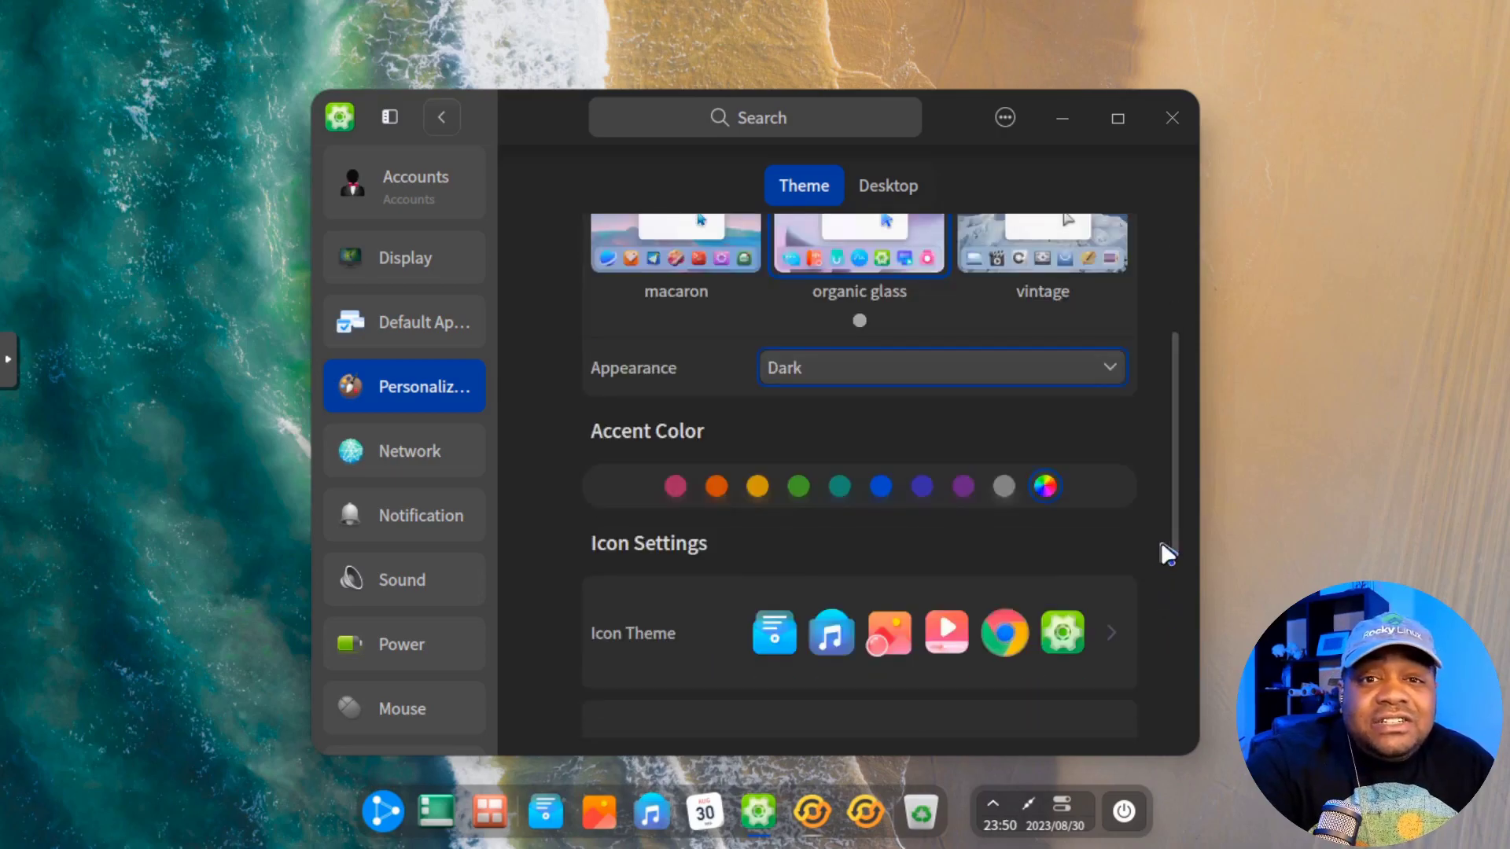
{"action": "scroll", "coordinate": [1162, 543], "scroll_direction": "down", "scroll_amount": 2}
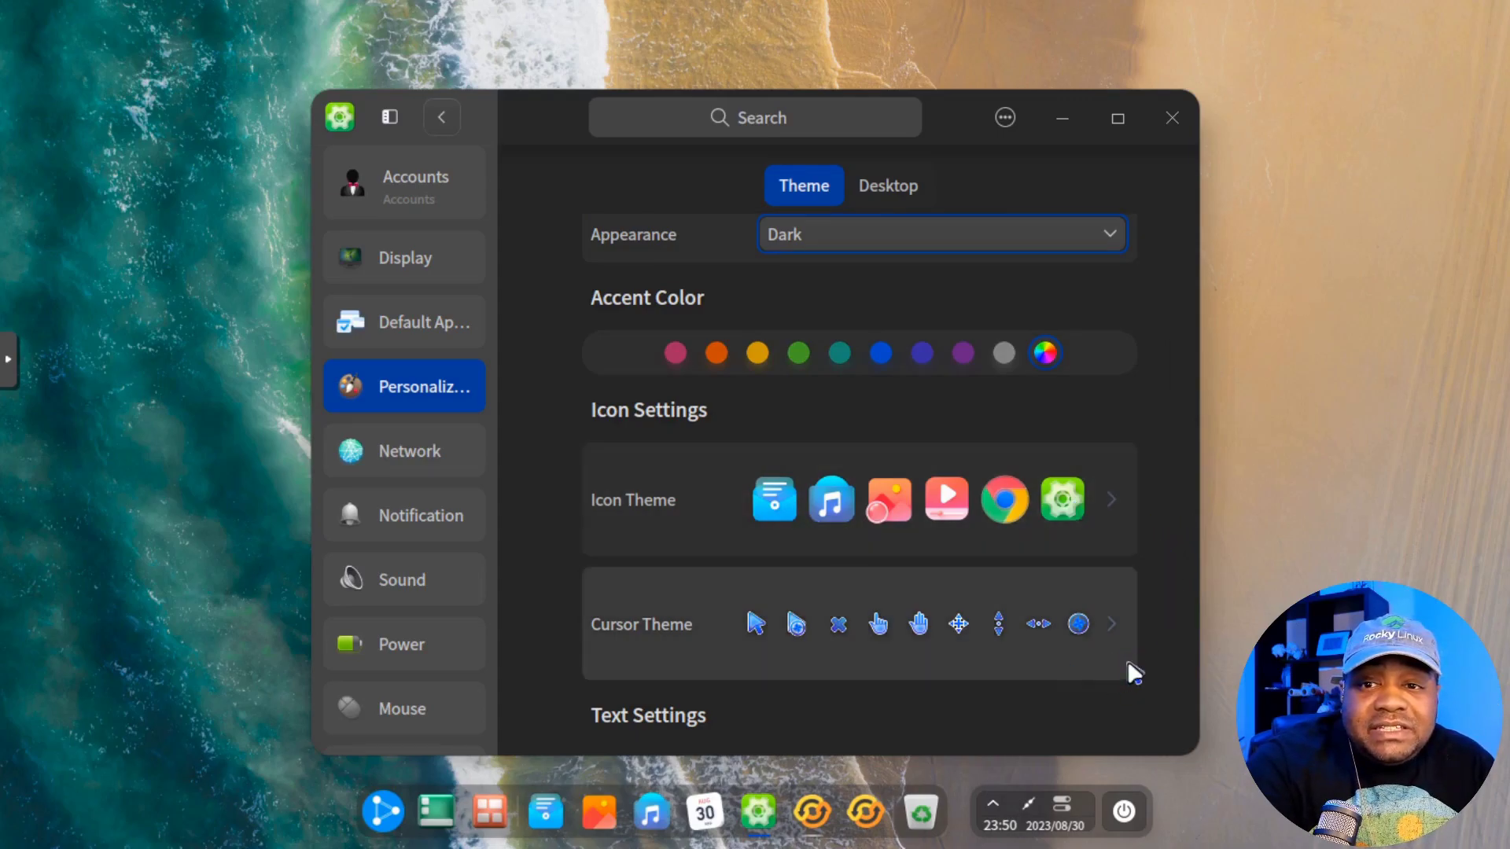
{"action": "scroll", "coordinate": [1157, 525], "scroll_direction": "down", "scroll_amount": 4}
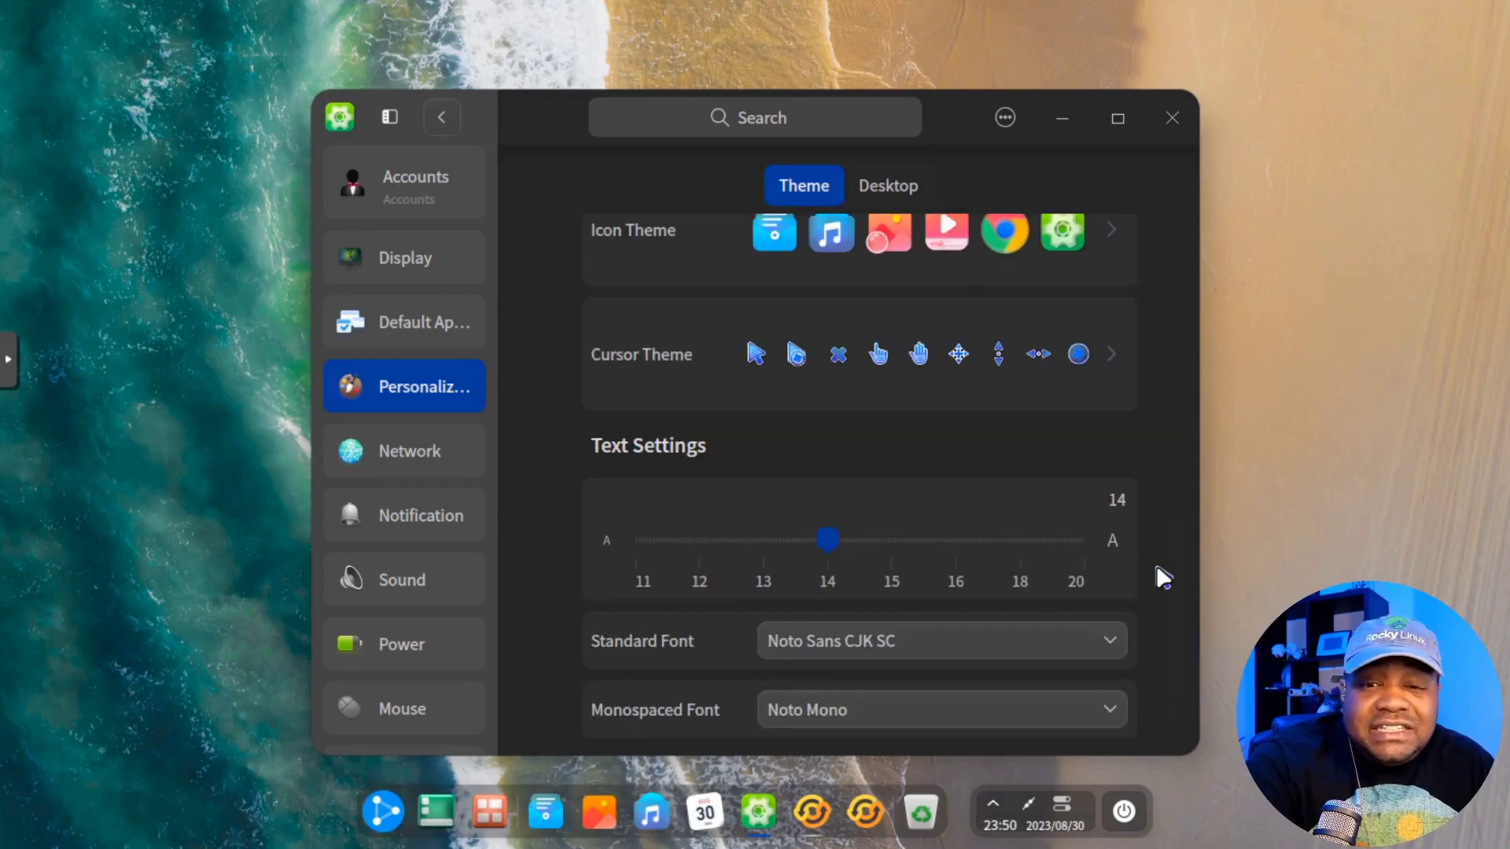
{"action": "scroll", "coordinate": [1157, 566], "scroll_direction": "up", "scroll_amount": 10}
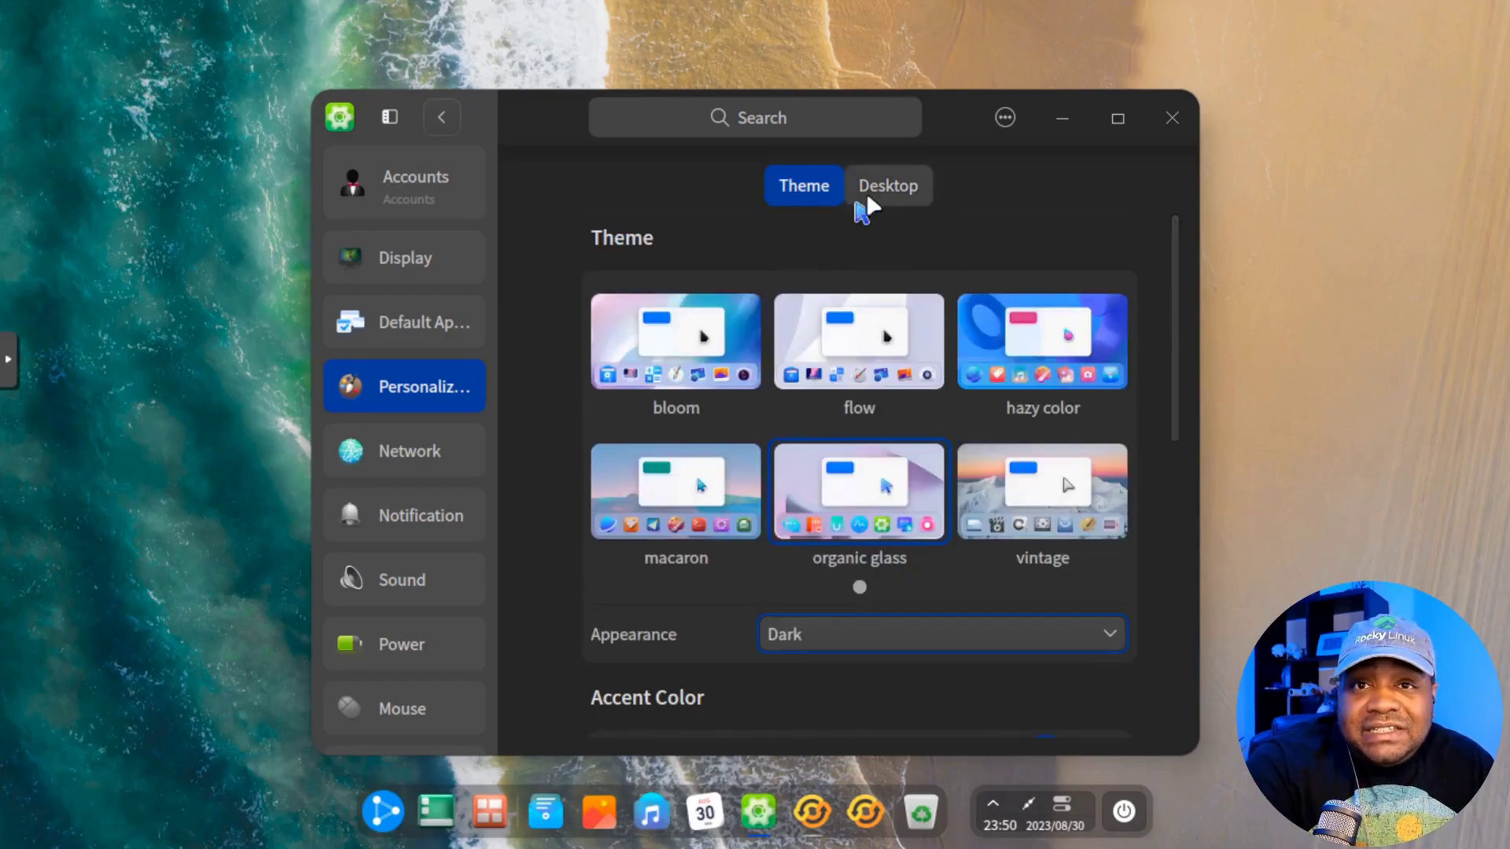
{"action": "left_click", "coordinate": [874, 201]}
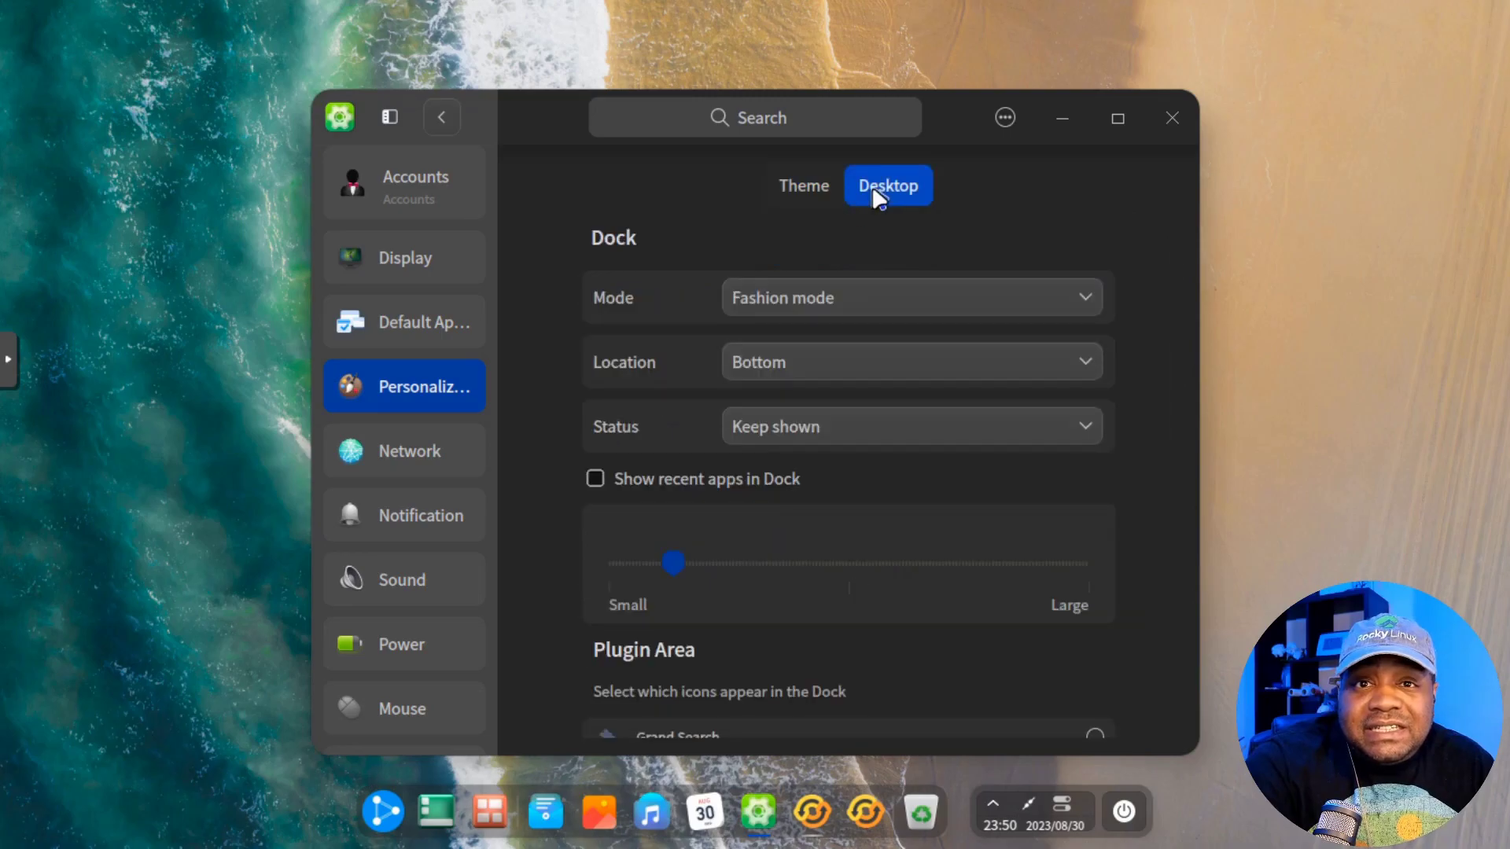
{"action": "left_click", "coordinate": [1091, 309]}
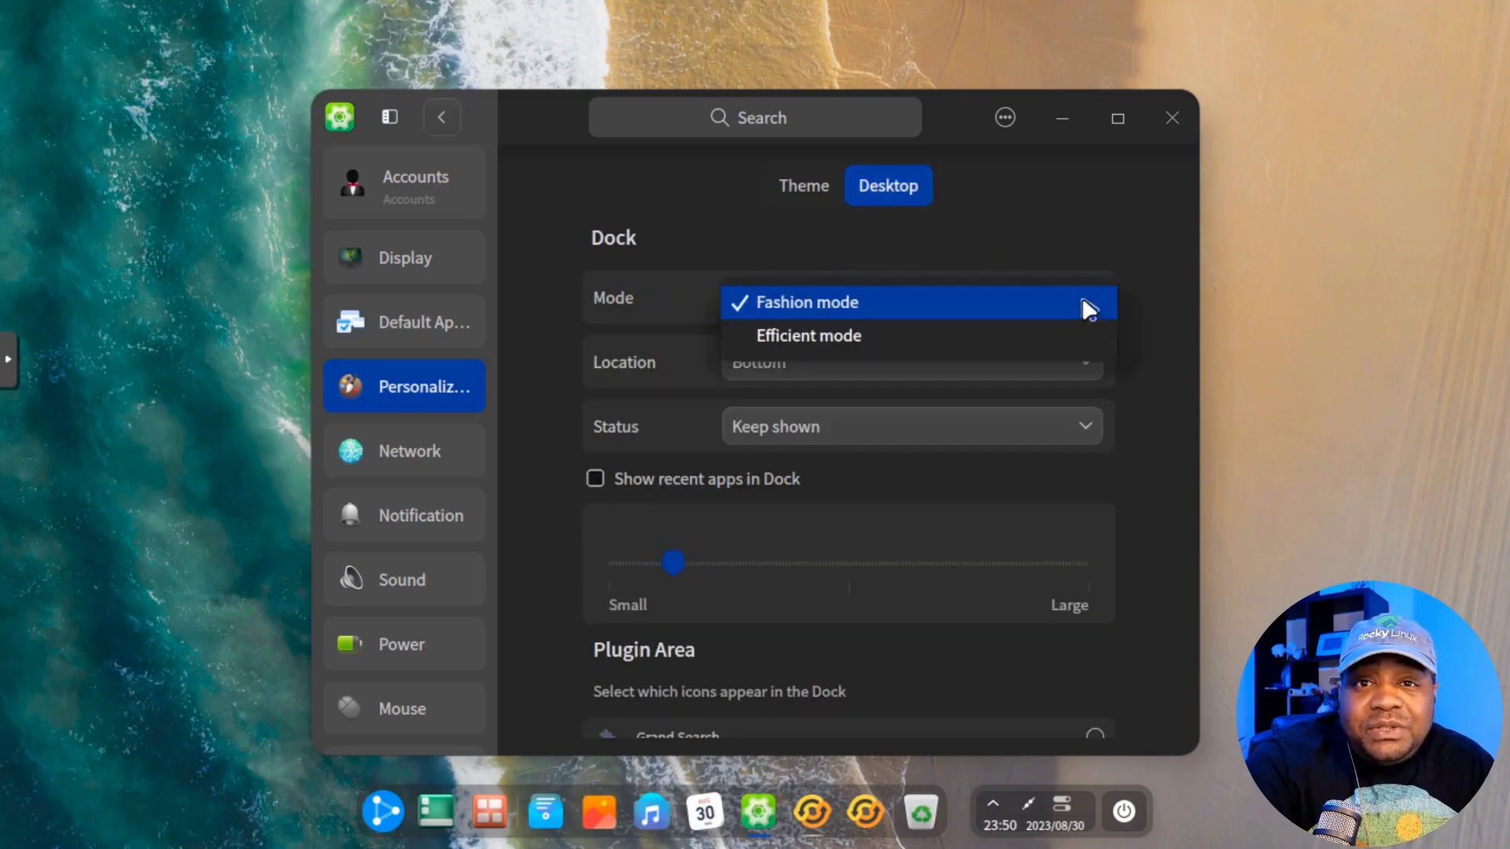
{"action": "left_click", "coordinate": [900, 336]}
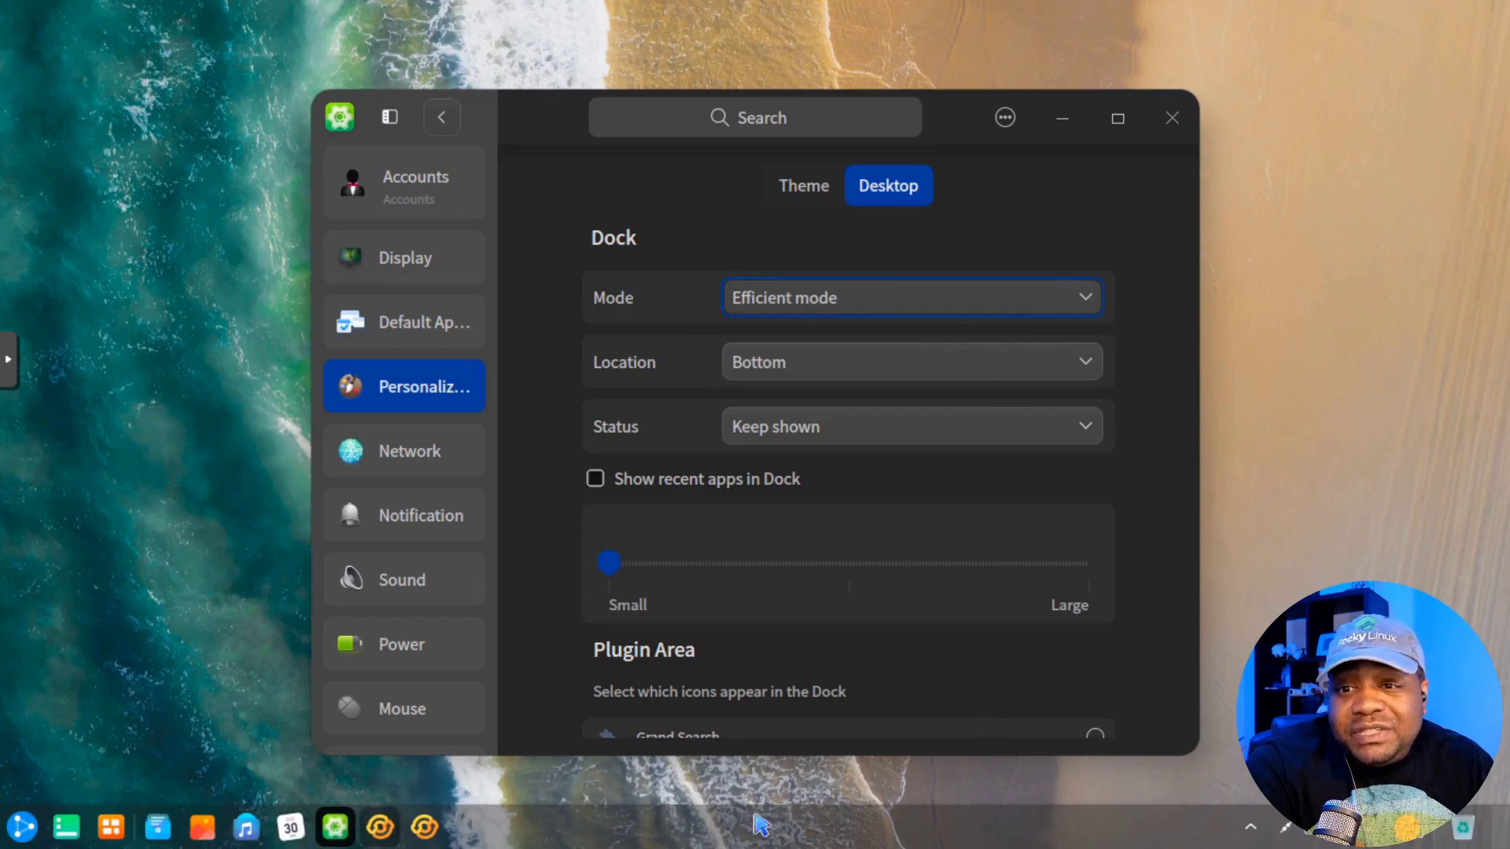
{"action": "left_click", "coordinate": [30, 832]}
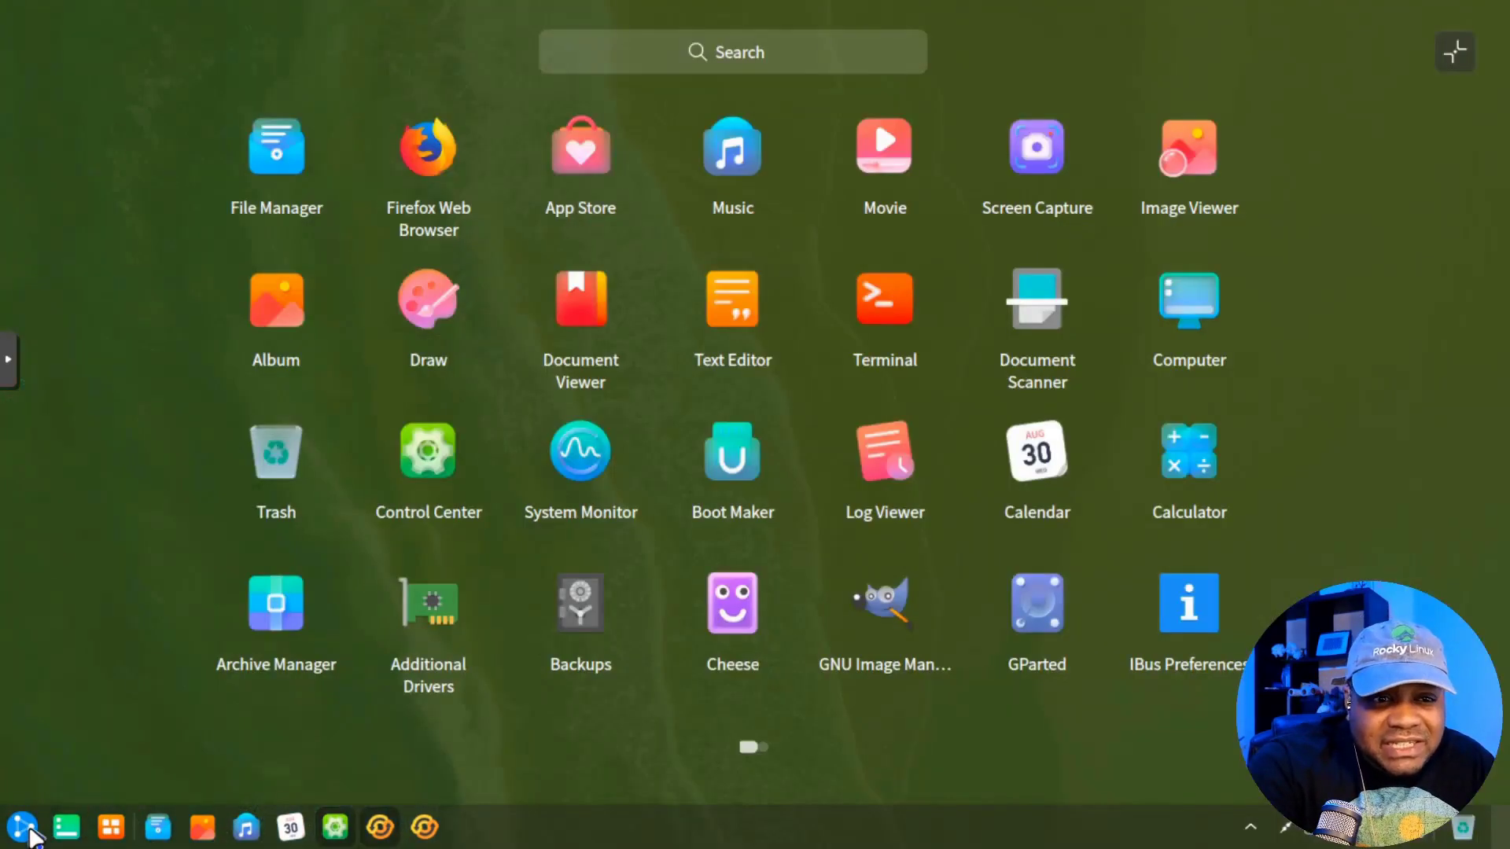
{"action": "left_click", "coordinate": [30, 832]}
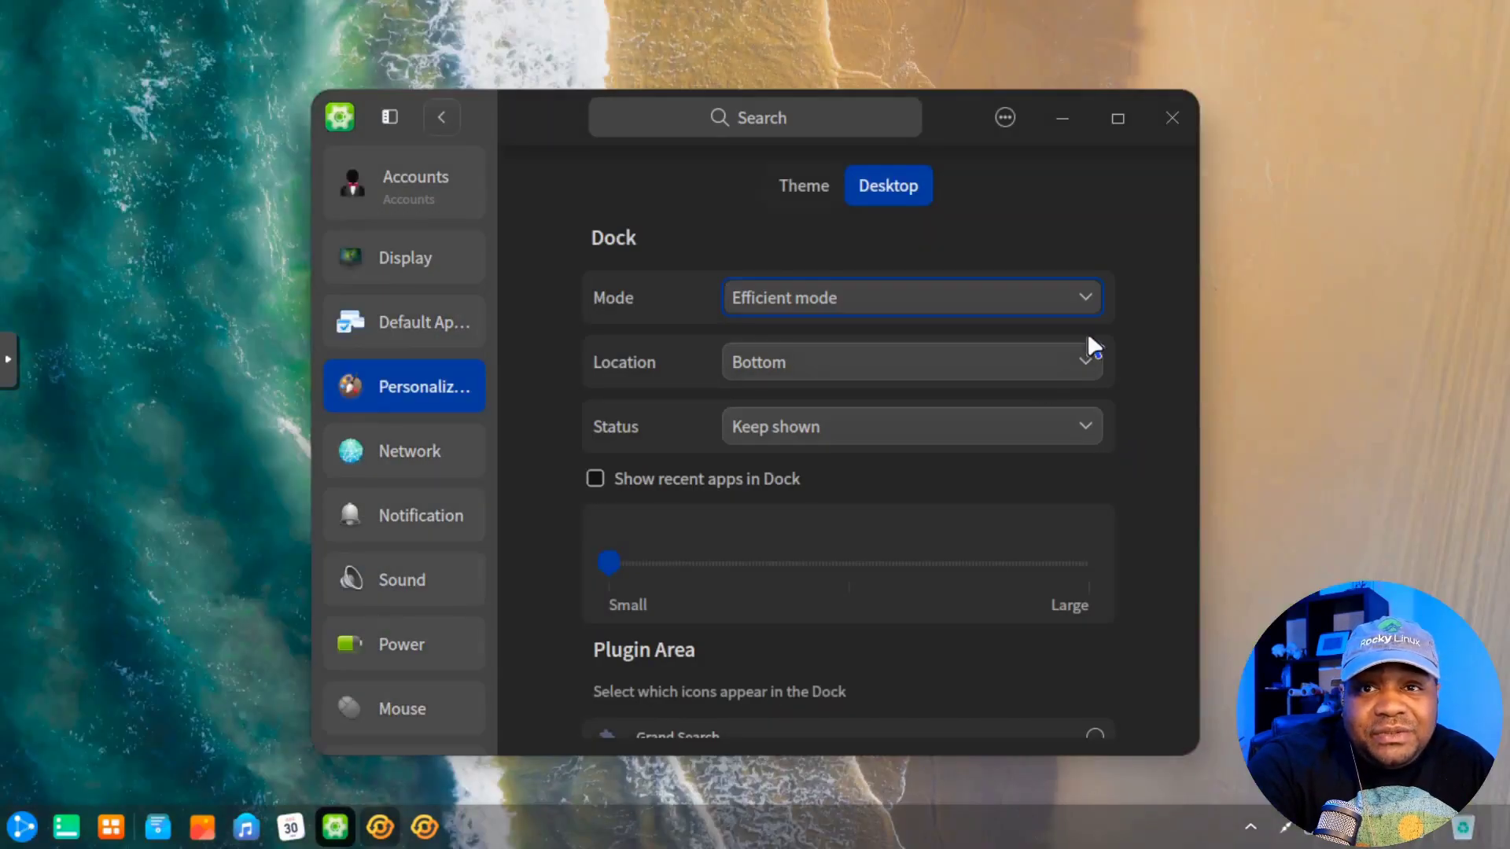
{"action": "left_click", "coordinate": [1088, 297]}
{"action": "left_click", "coordinate": [866, 269]}
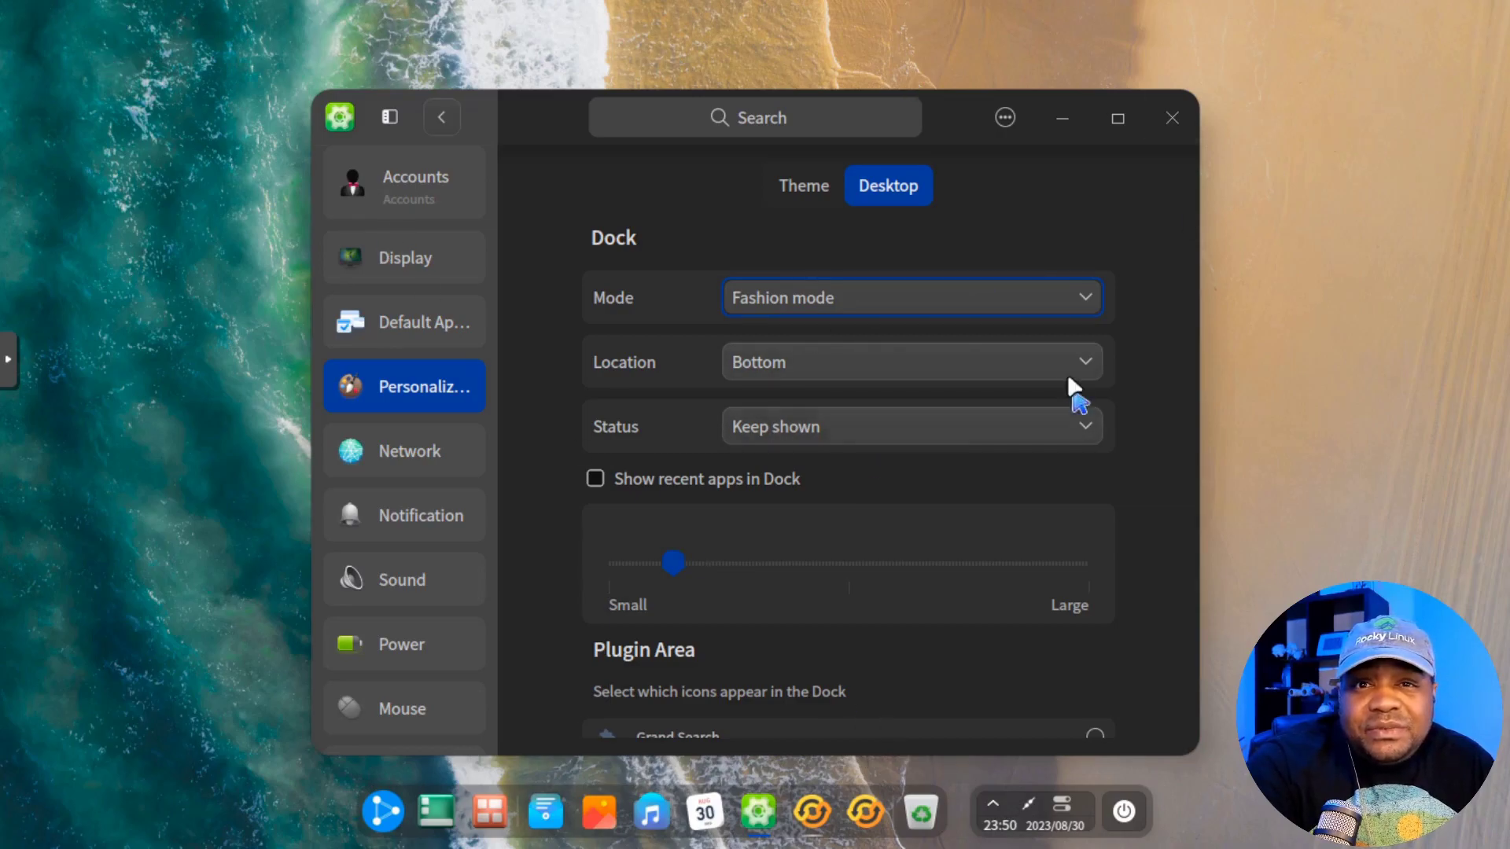
{"action": "left_click", "coordinate": [1091, 353]}
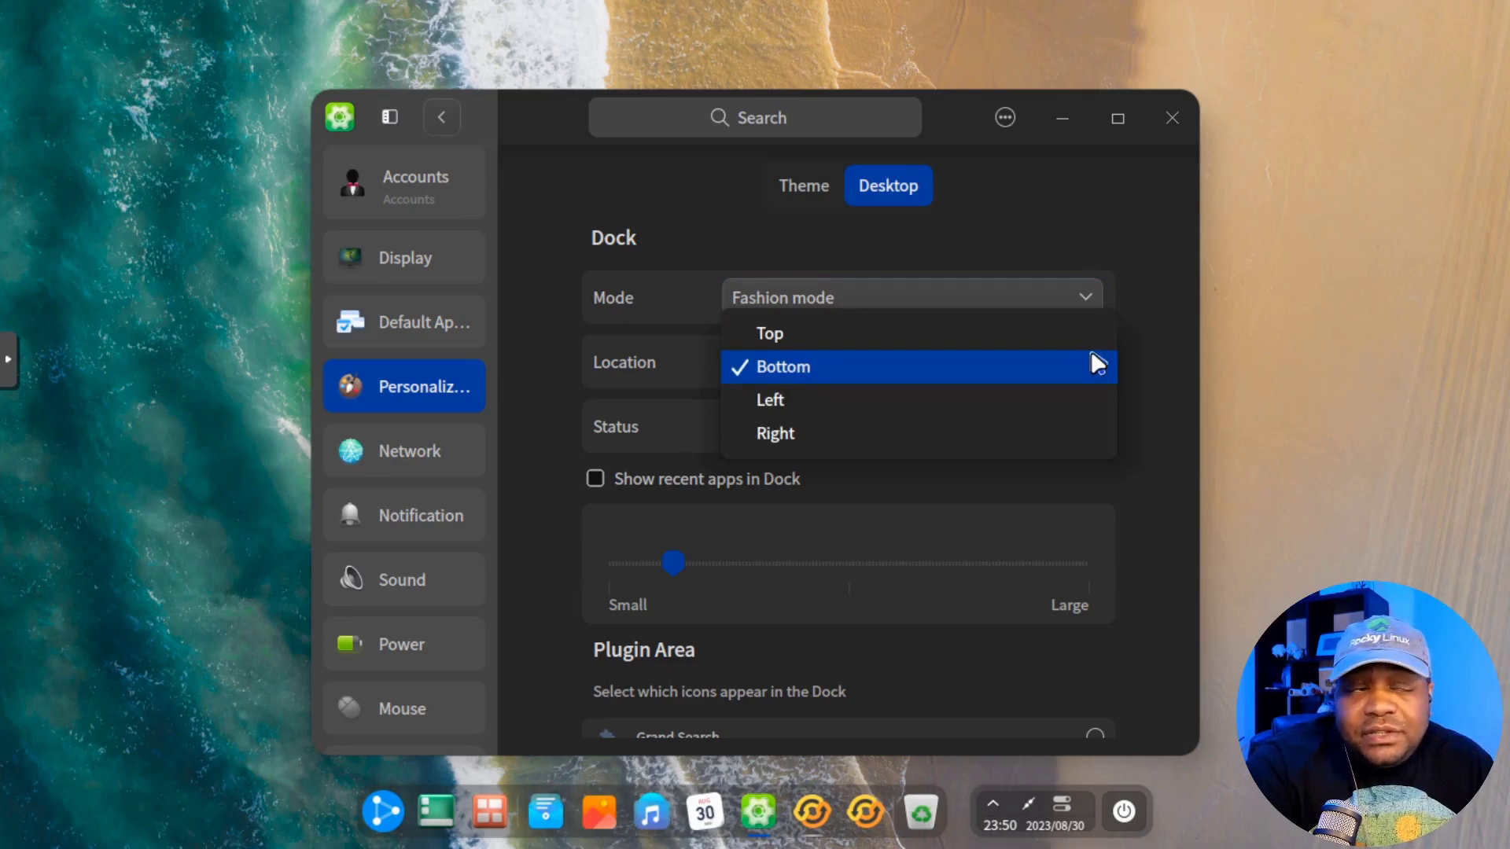
{"action": "left_click", "coordinate": [1172, 436]}
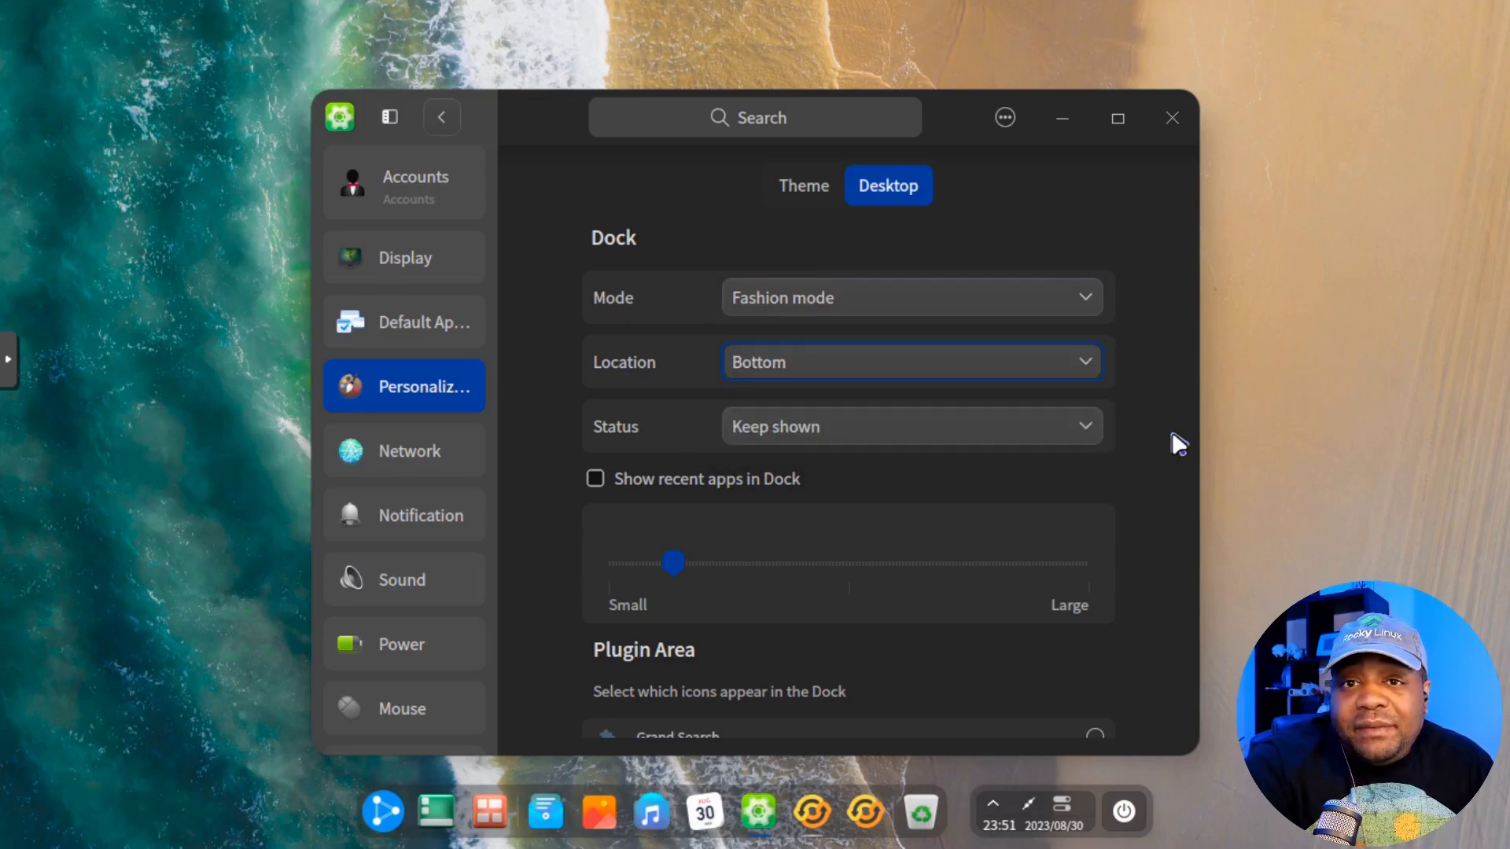
{"action": "left_click", "coordinate": [1080, 435]}
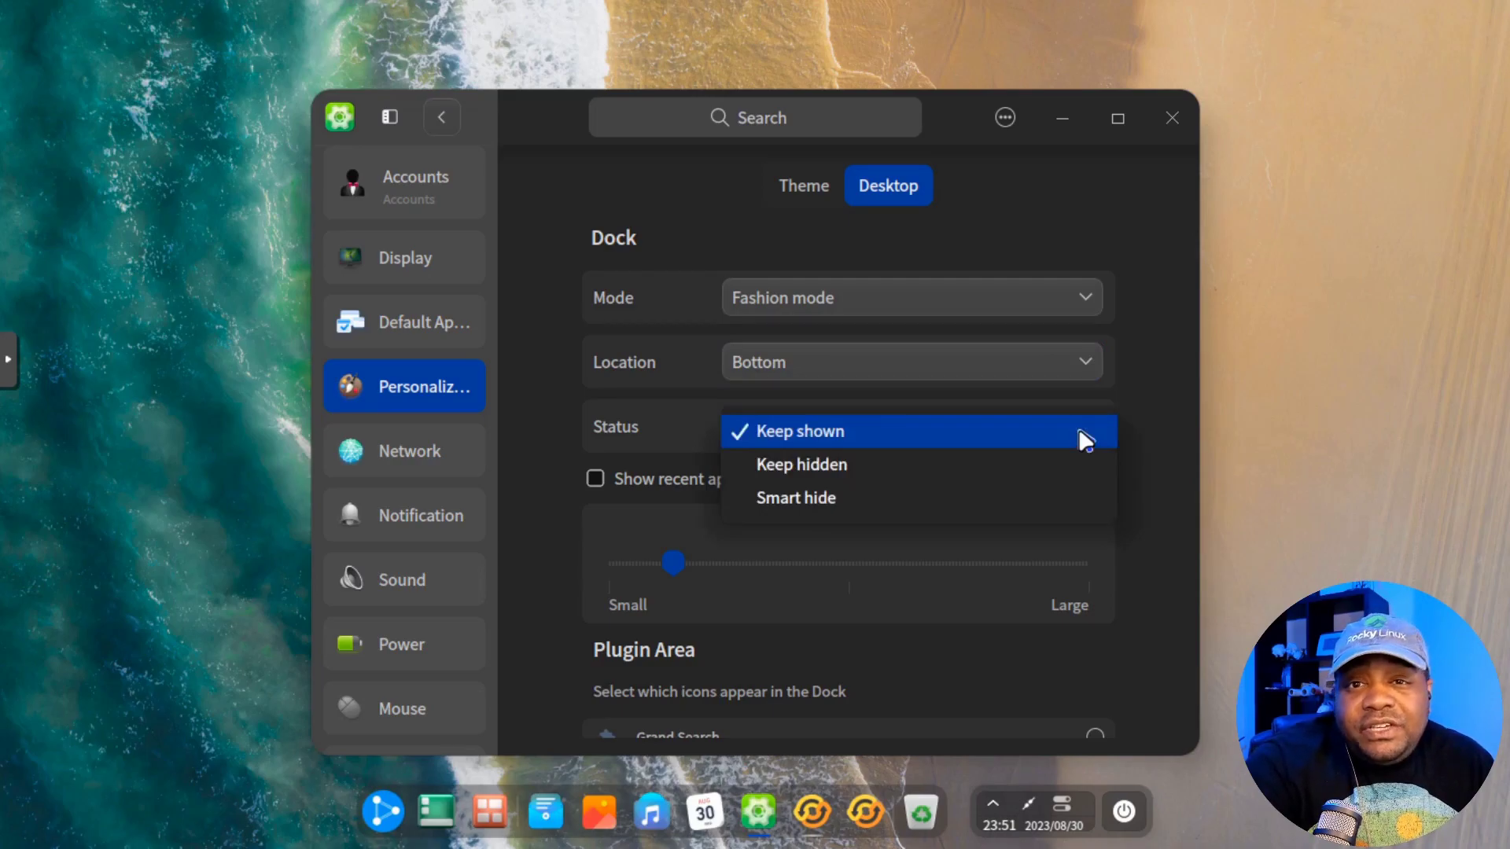
{"action": "left_click", "coordinate": [1162, 407]}
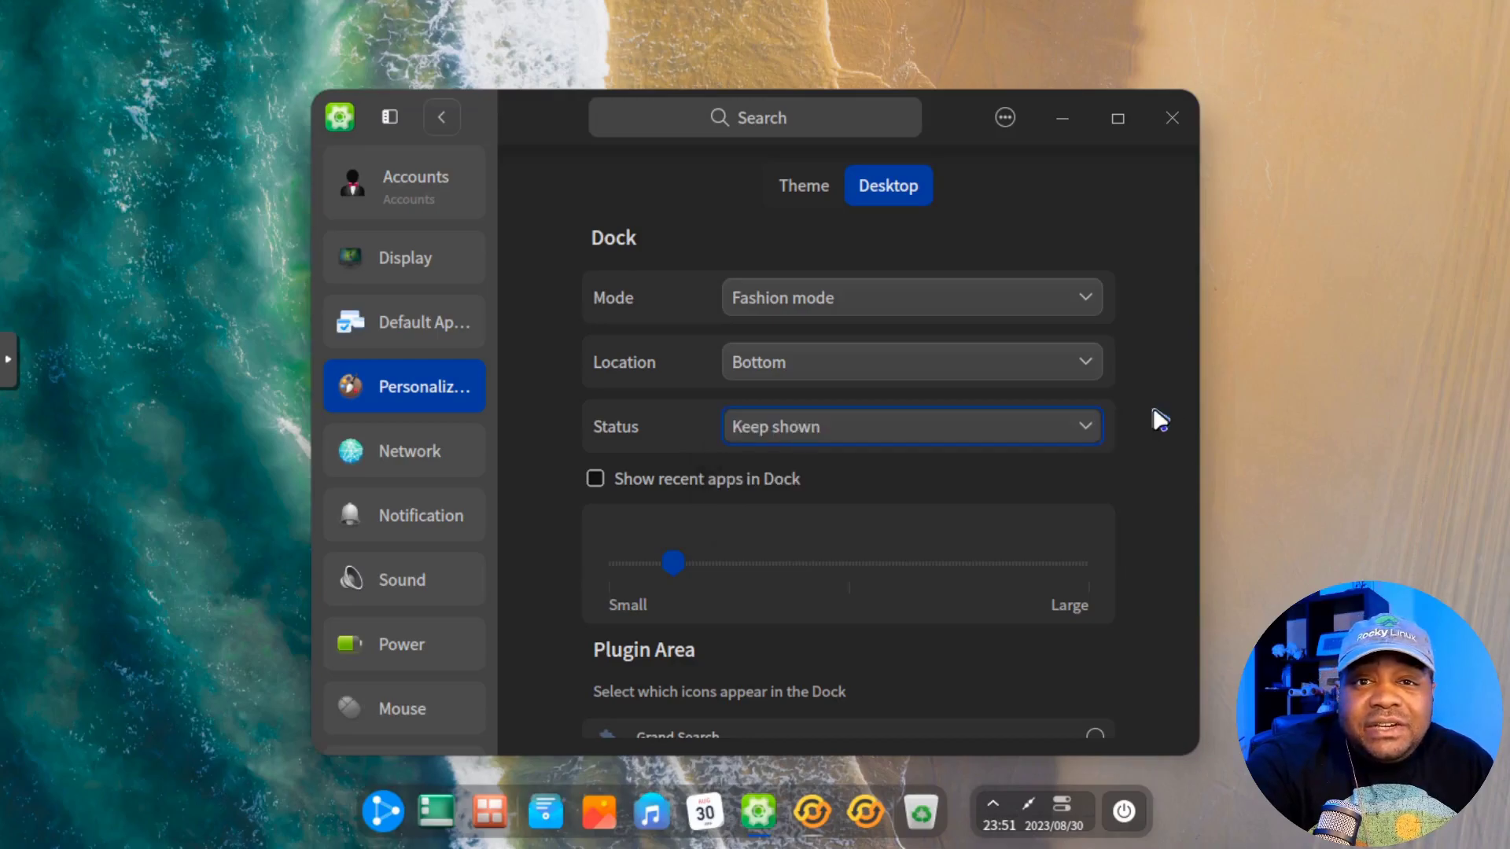
{"action": "scroll", "coordinate": [1153, 407], "scroll_direction": "down", "scroll_amount": 5}
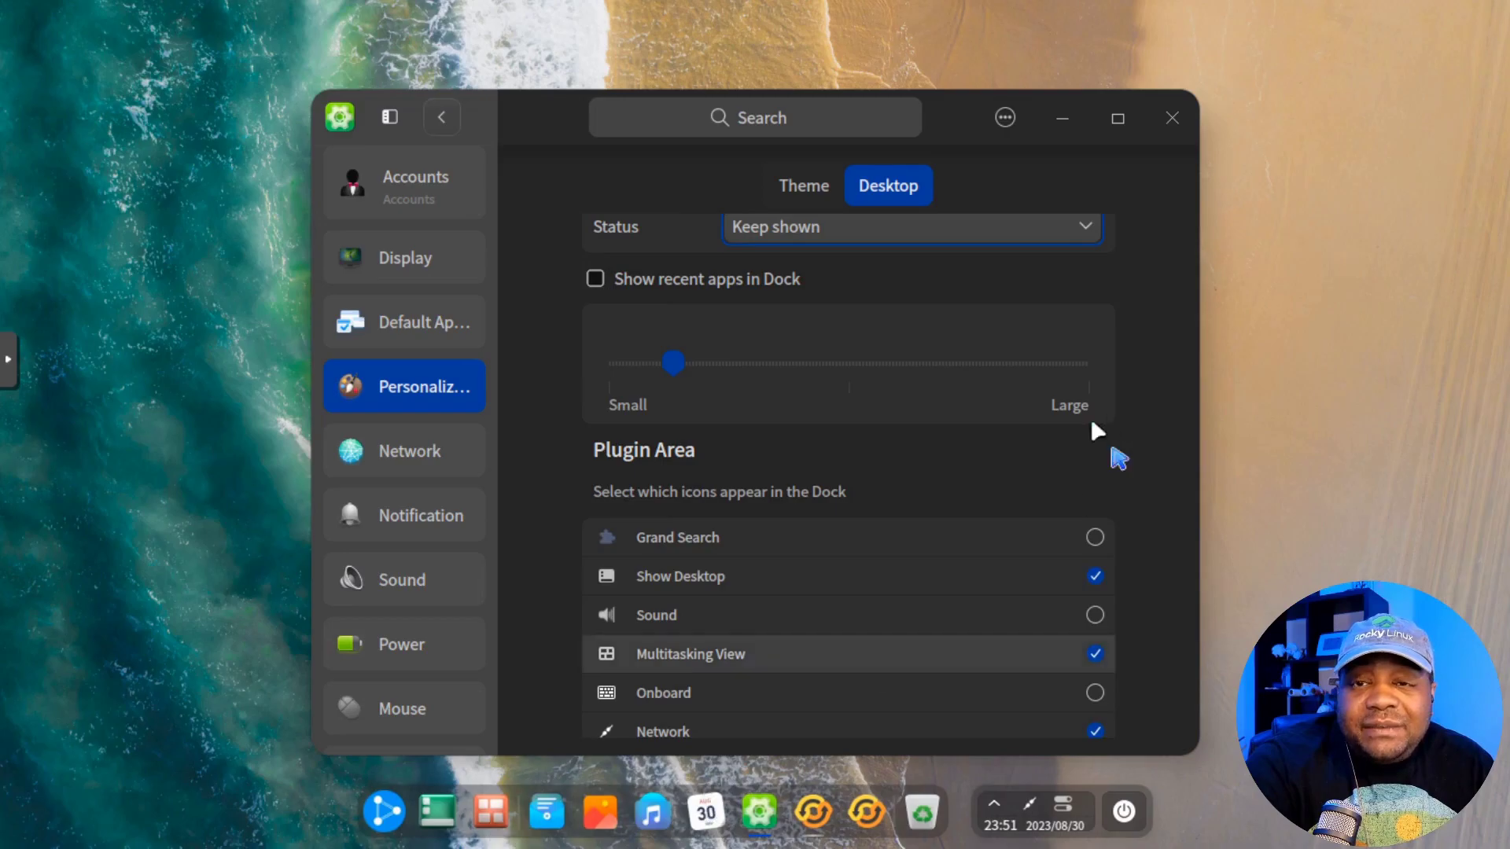
{"action": "scroll", "coordinate": [1160, 535], "scroll_direction": "down", "scroll_amount": 3}
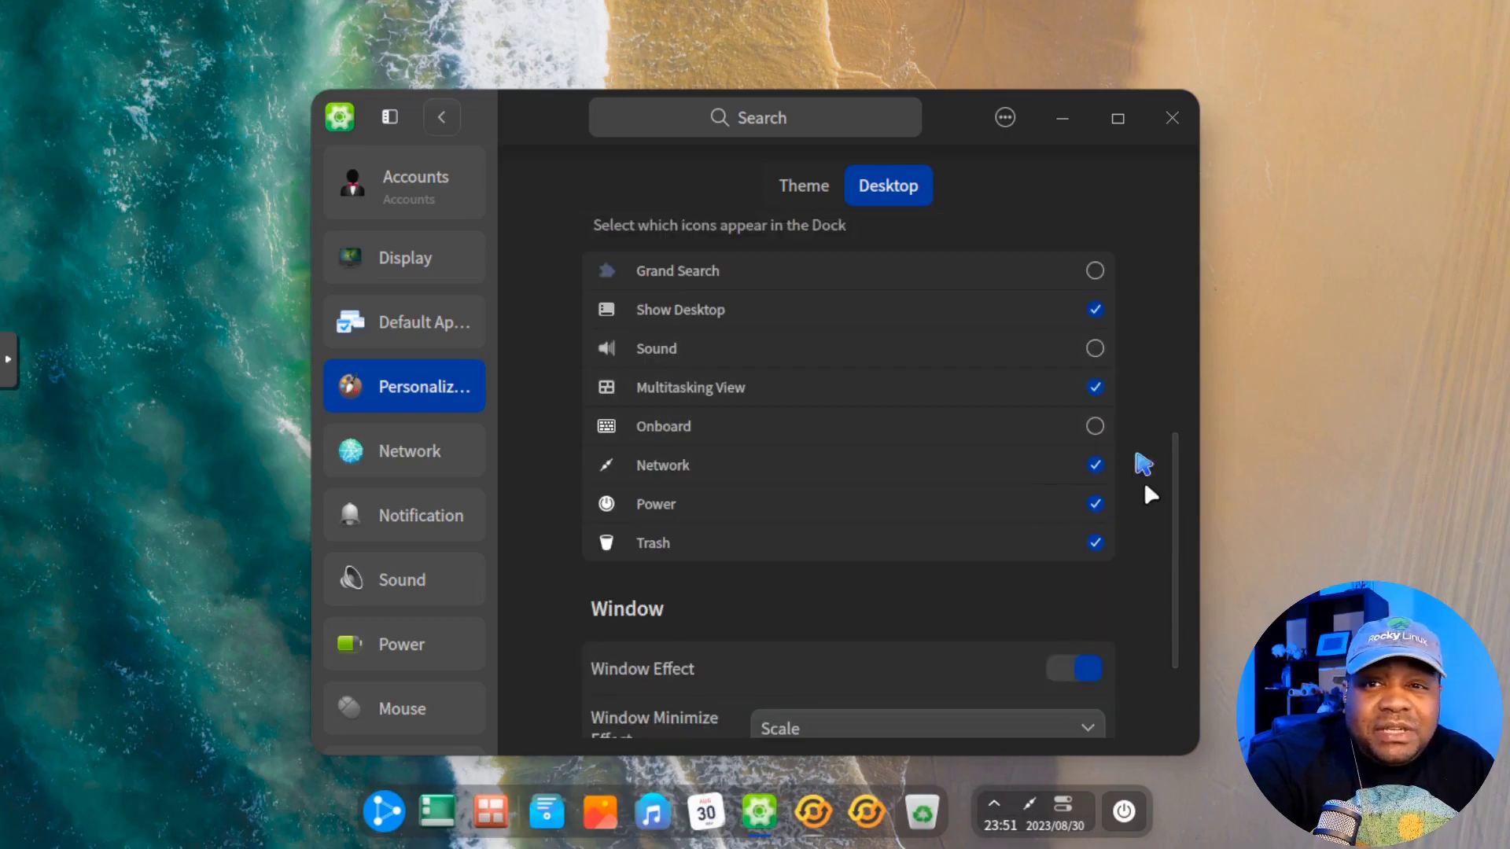
{"action": "scroll", "coordinate": [1164, 493], "scroll_direction": "down", "scroll_amount": 2}
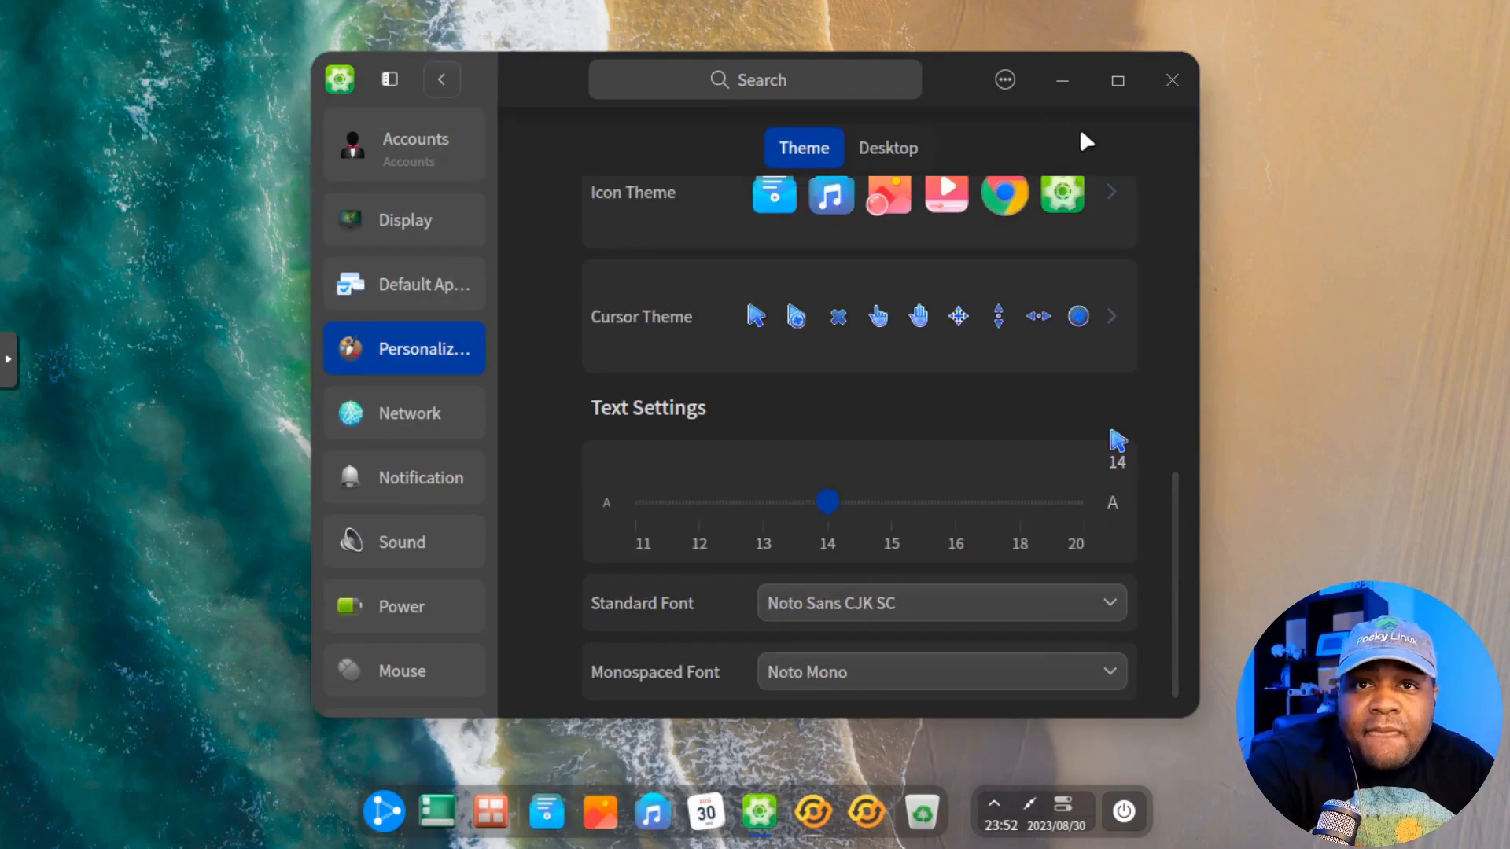
{"action": "left_click", "coordinate": [1171, 79]}
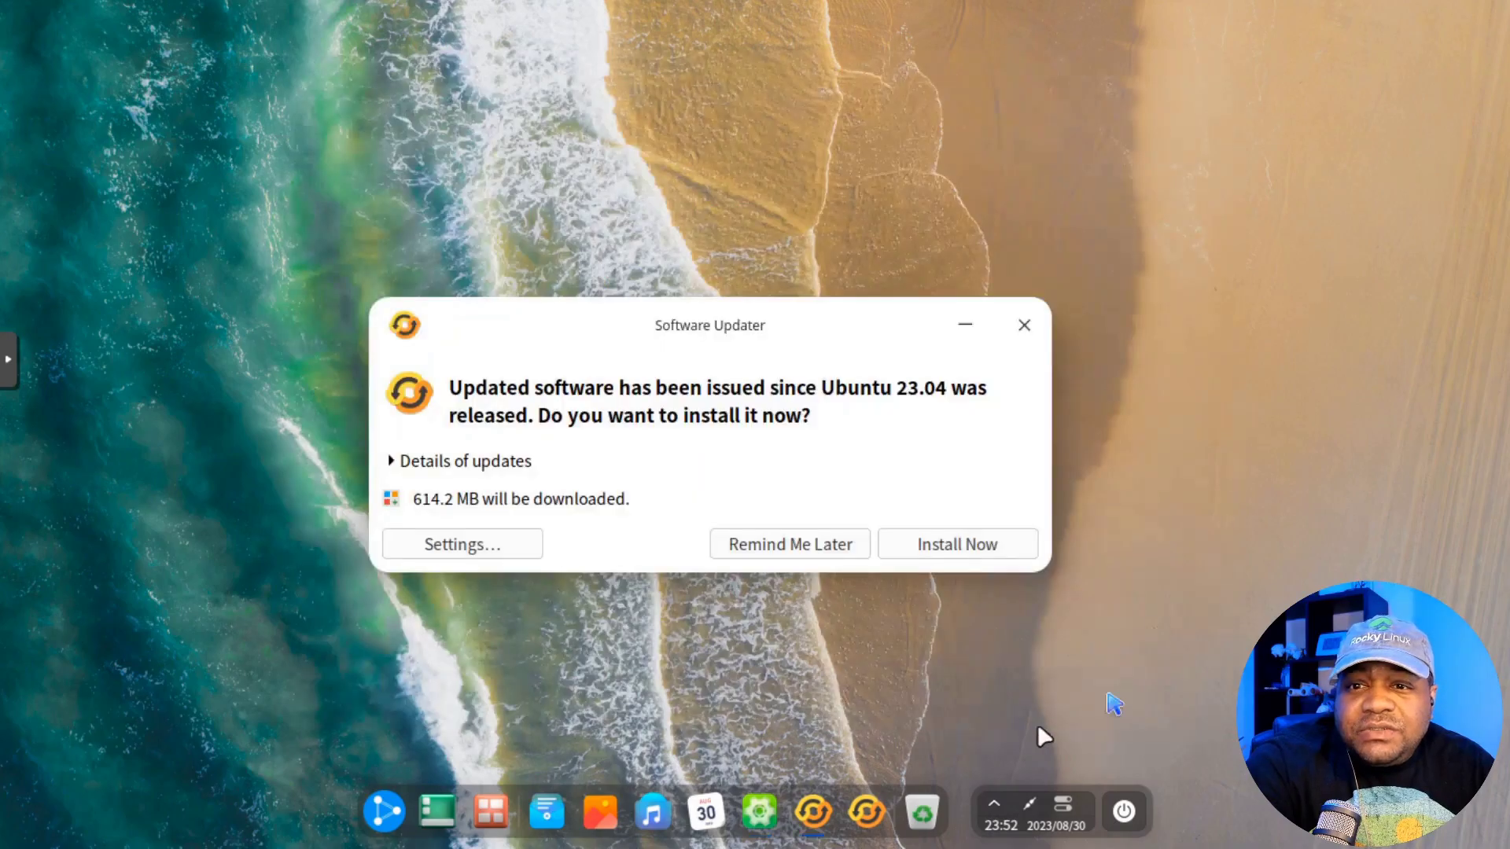
{"action": "left_click", "coordinate": [992, 810]}
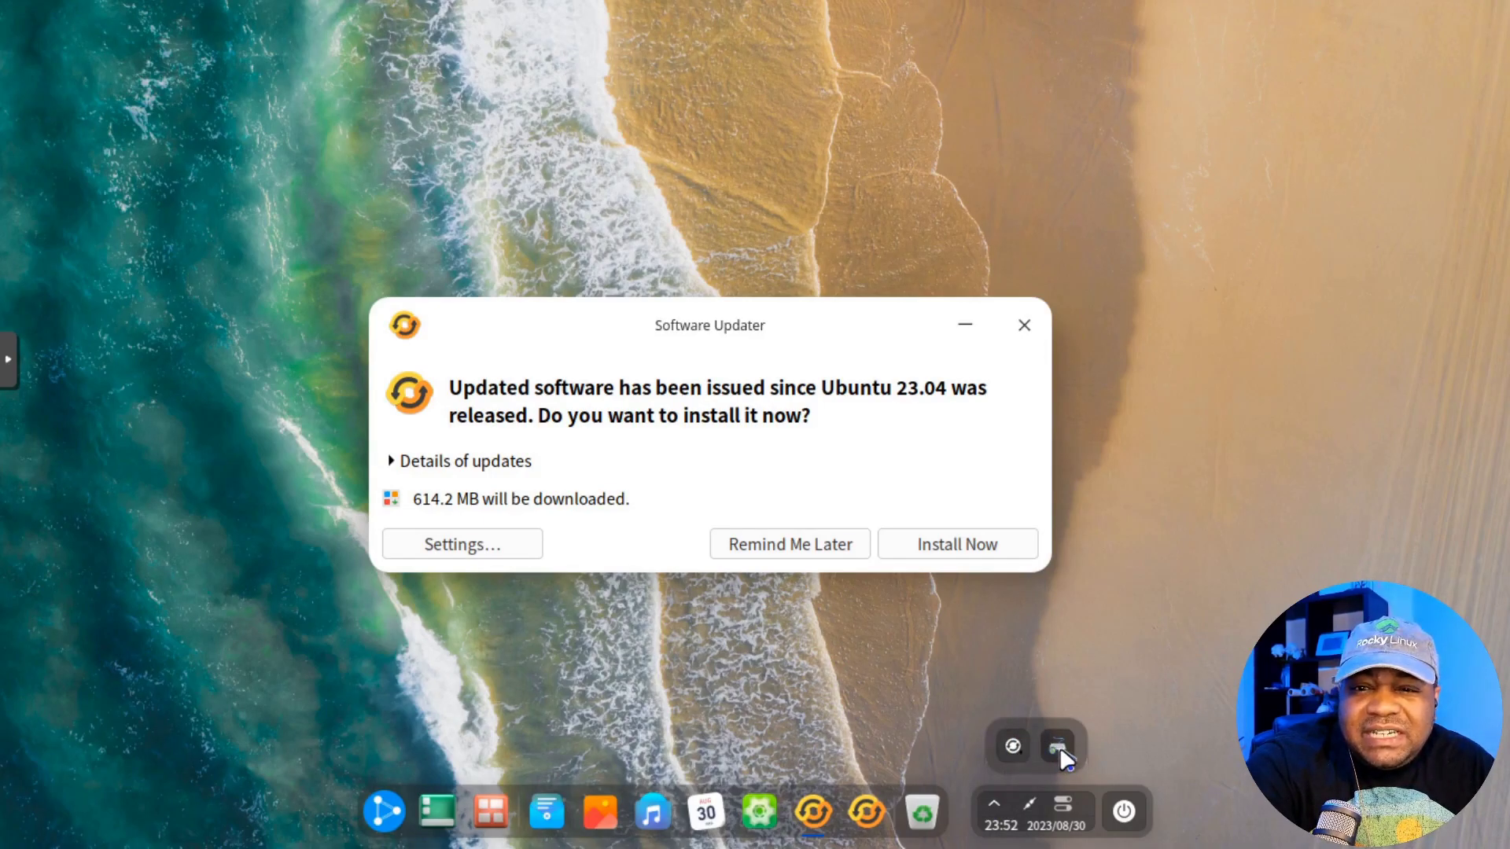
{"action": "left_click", "coordinate": [1029, 808]}
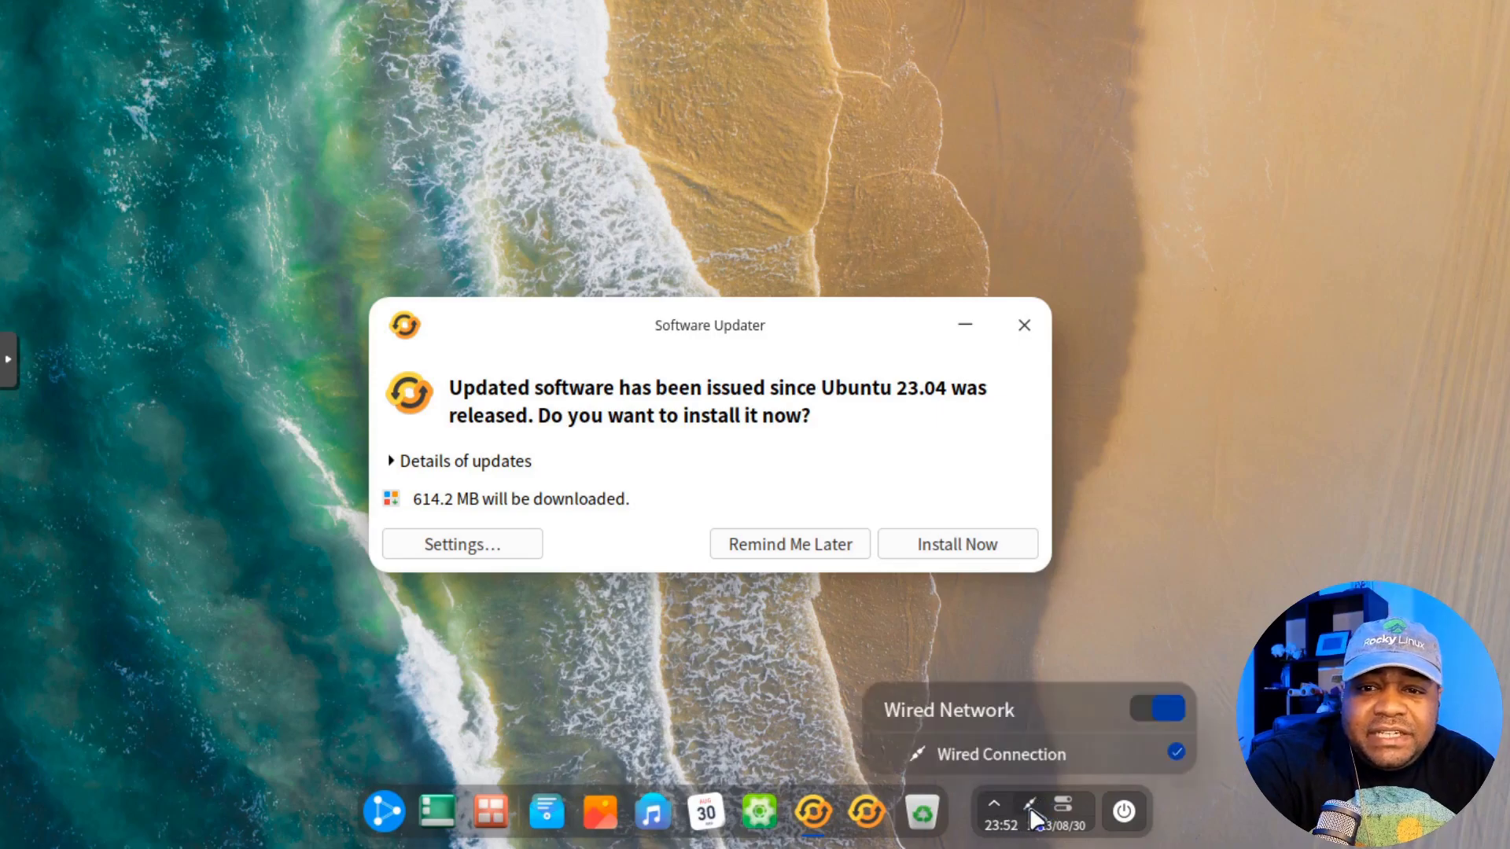
{"action": "left_click", "coordinate": [1263, 566]}
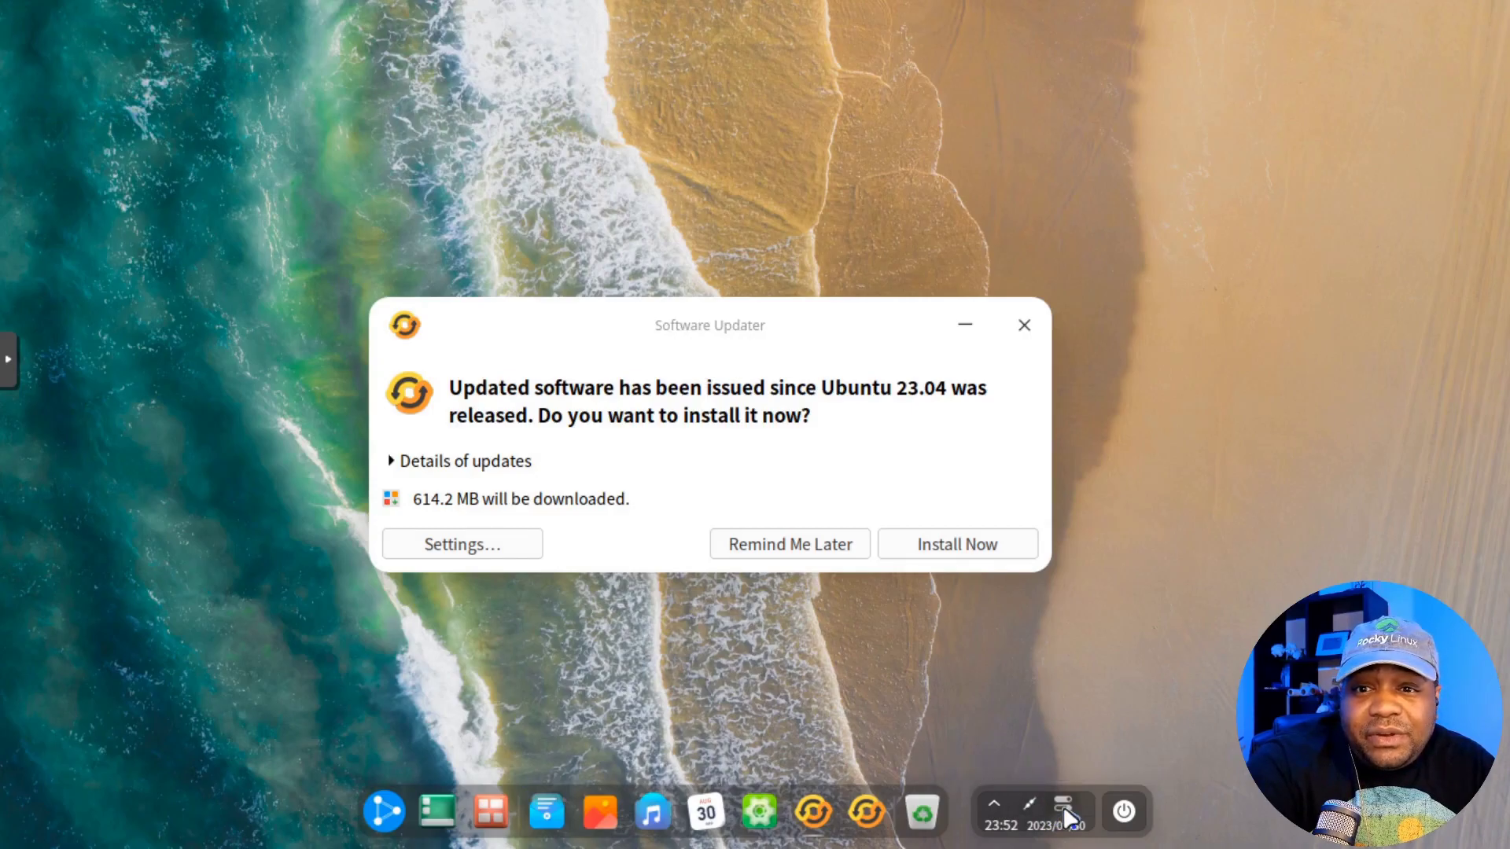
{"action": "left_click", "coordinate": [1064, 805]}
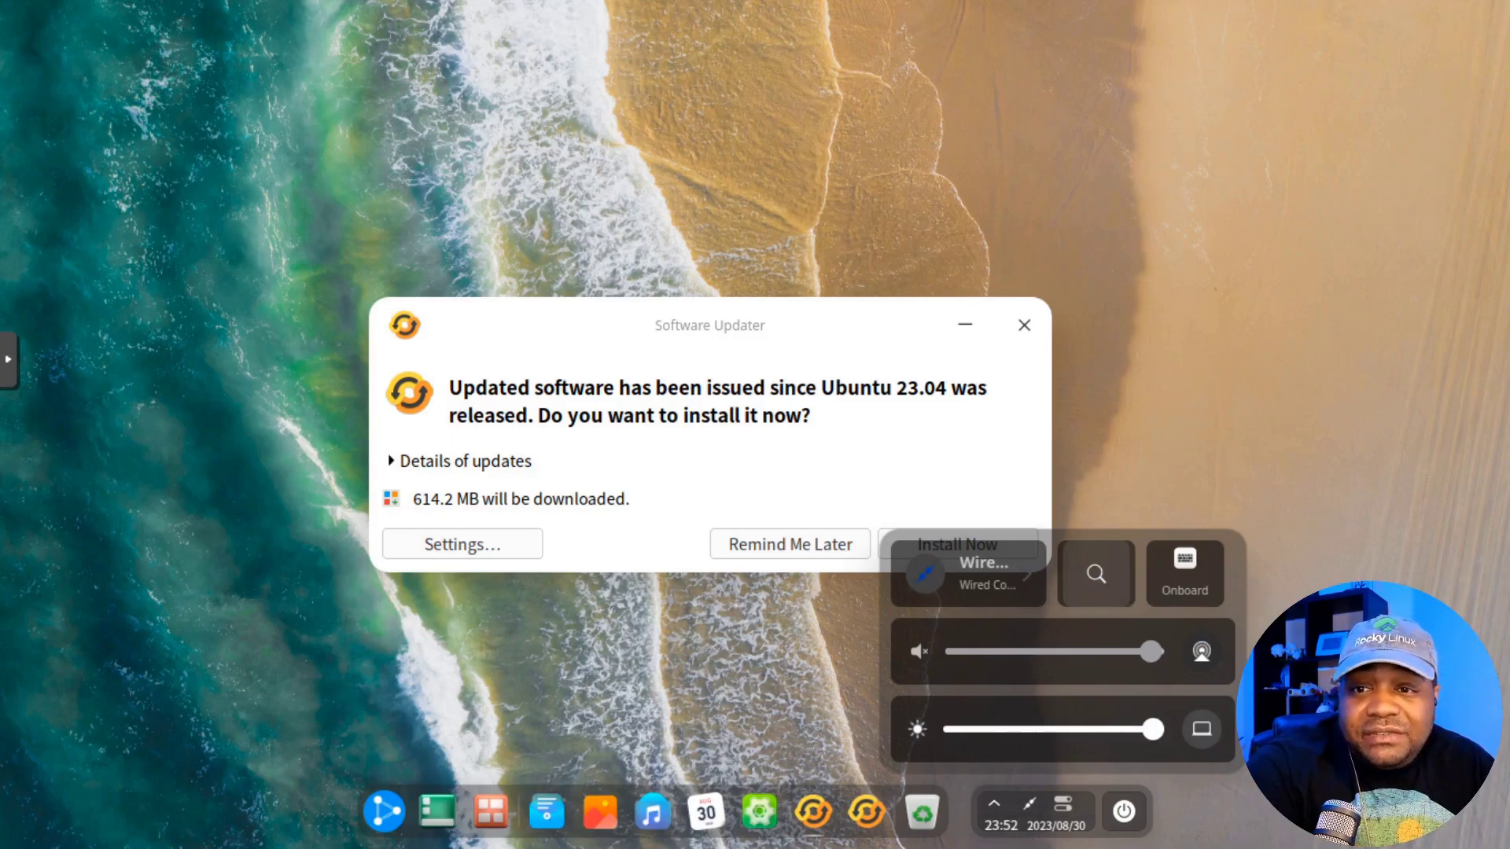
{"action": "left_click", "coordinate": [1063, 802]}
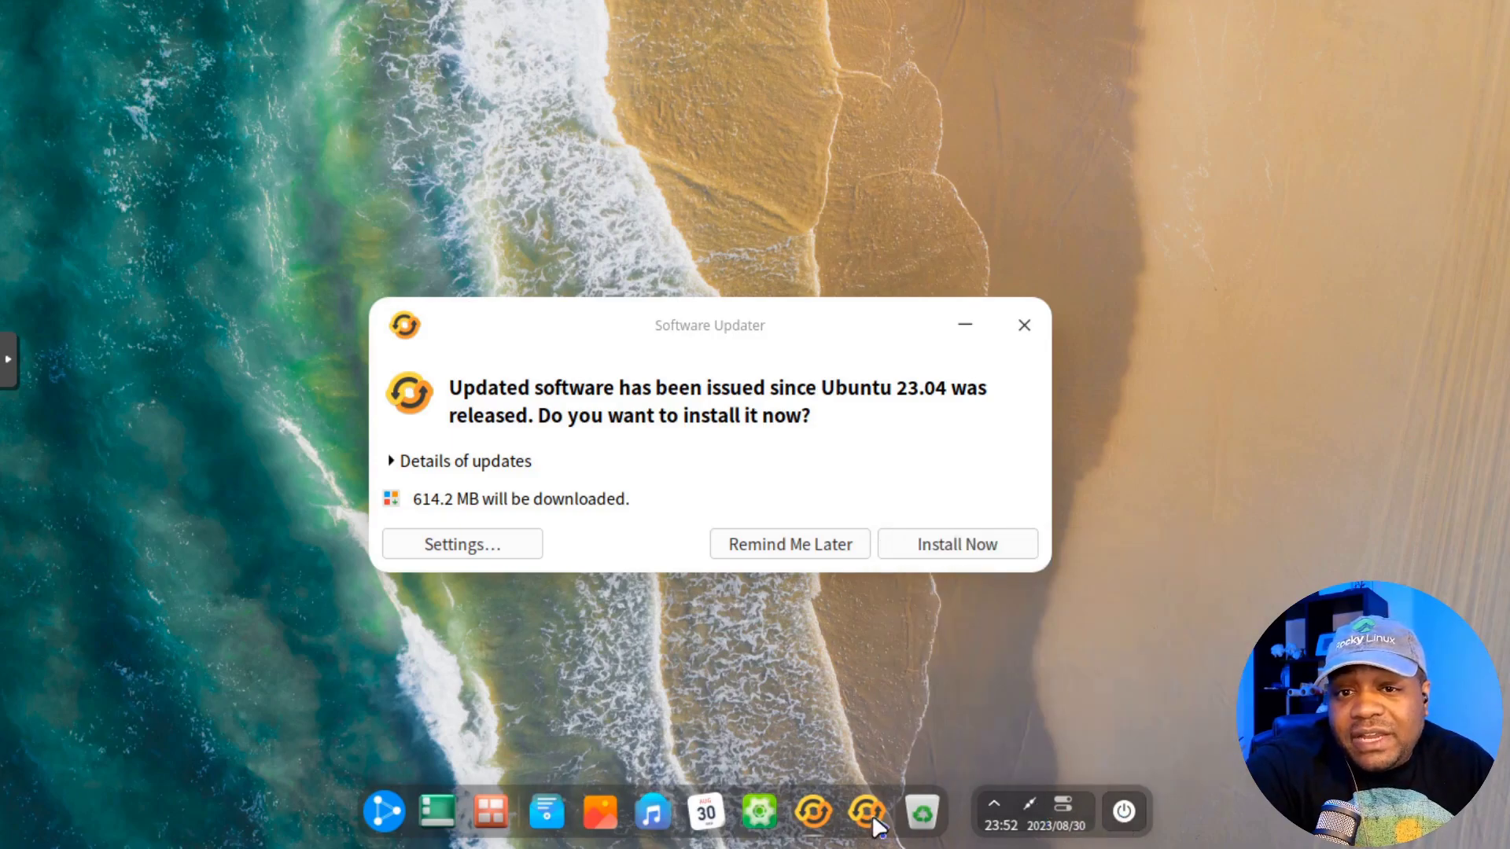
{"action": "left_click", "coordinate": [385, 814]}
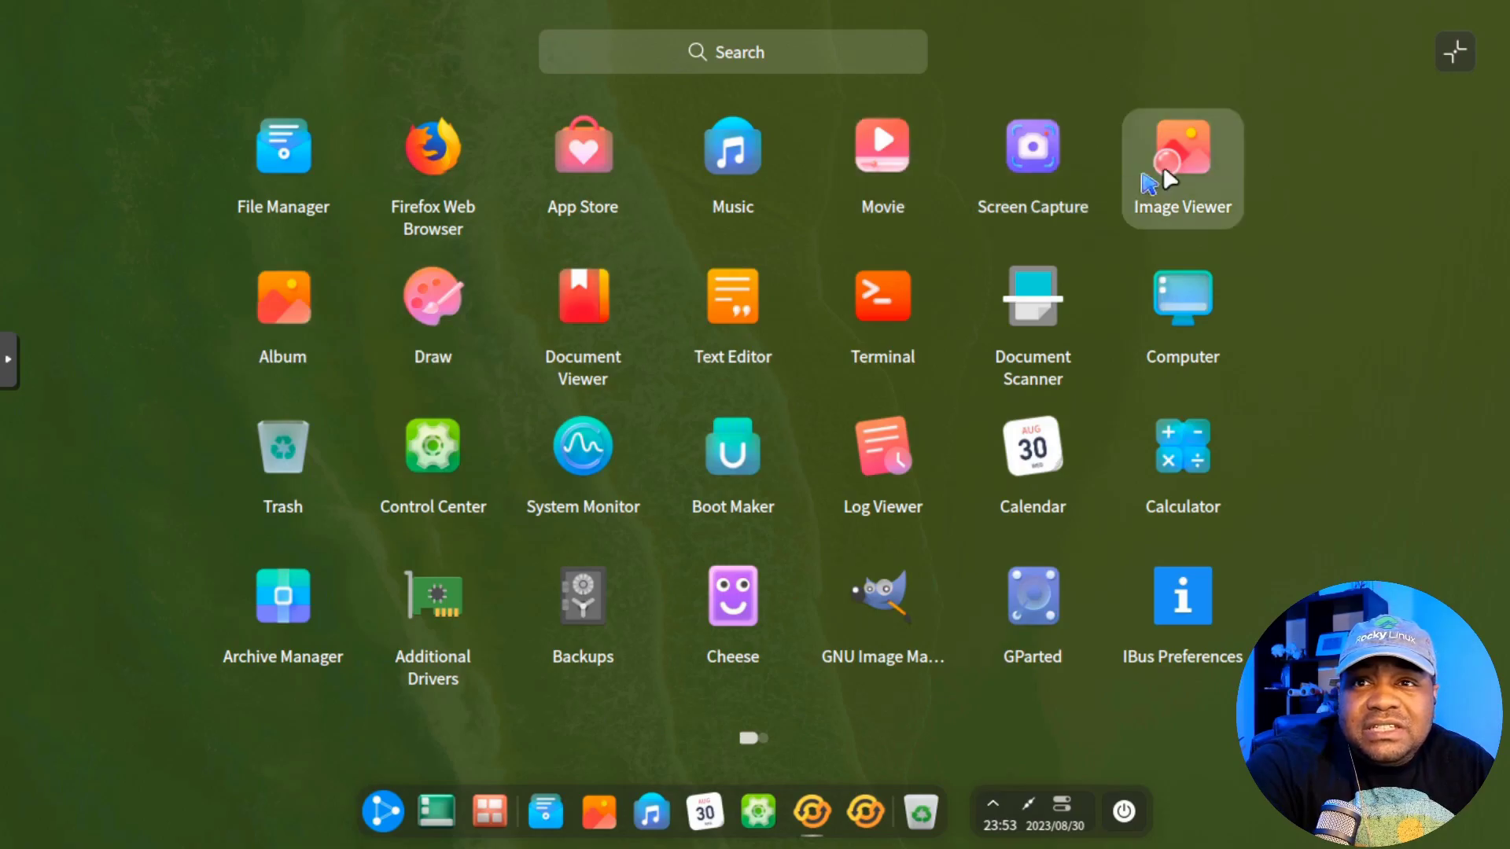
{"action": "key", "text": "Escape"}
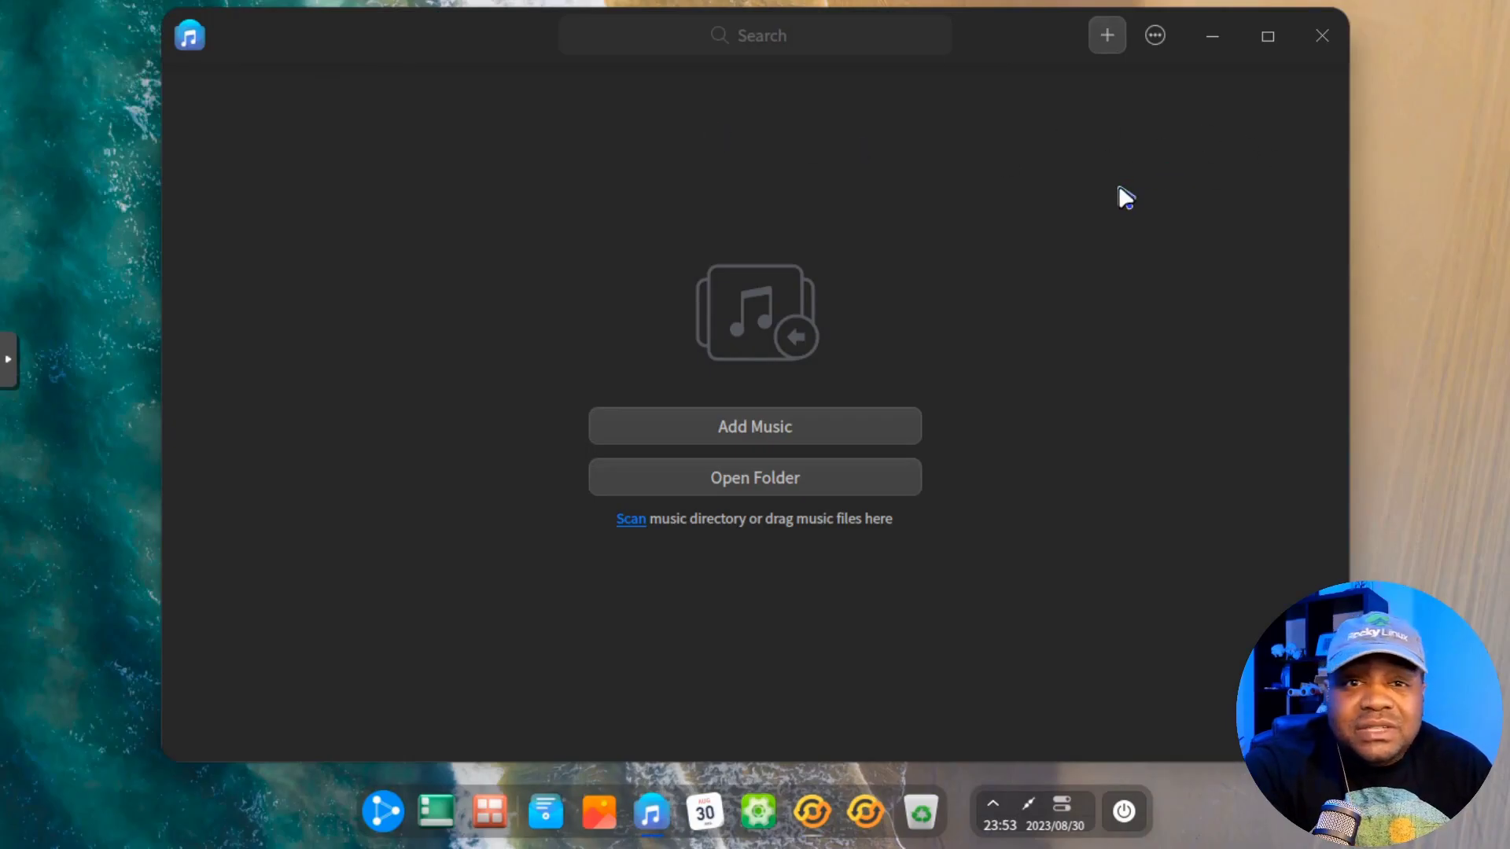
{"action": "left_click", "coordinate": [1152, 39]}
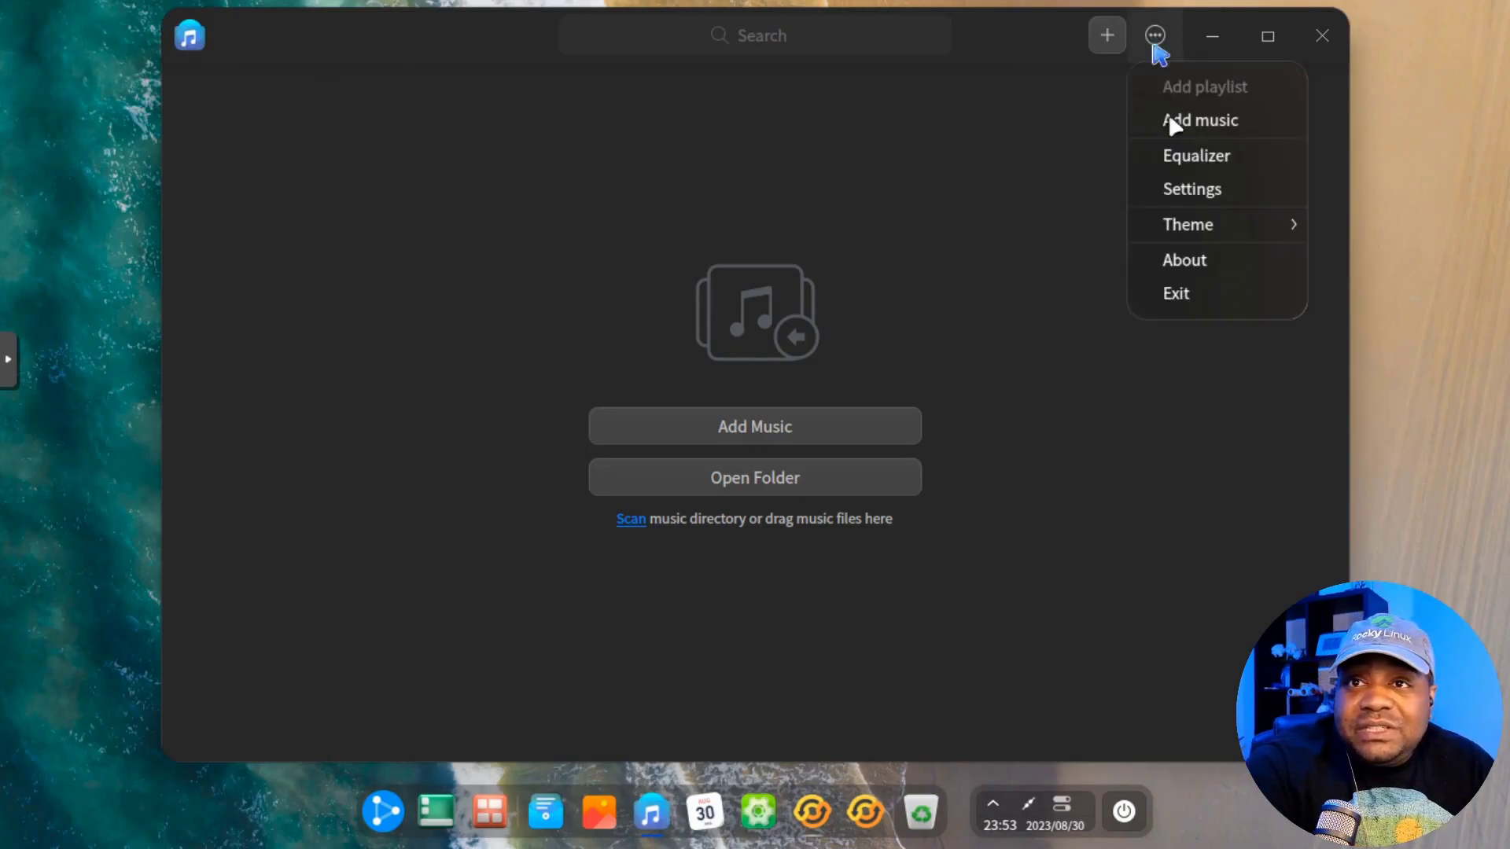
{"action": "left_click", "coordinate": [1210, 262]}
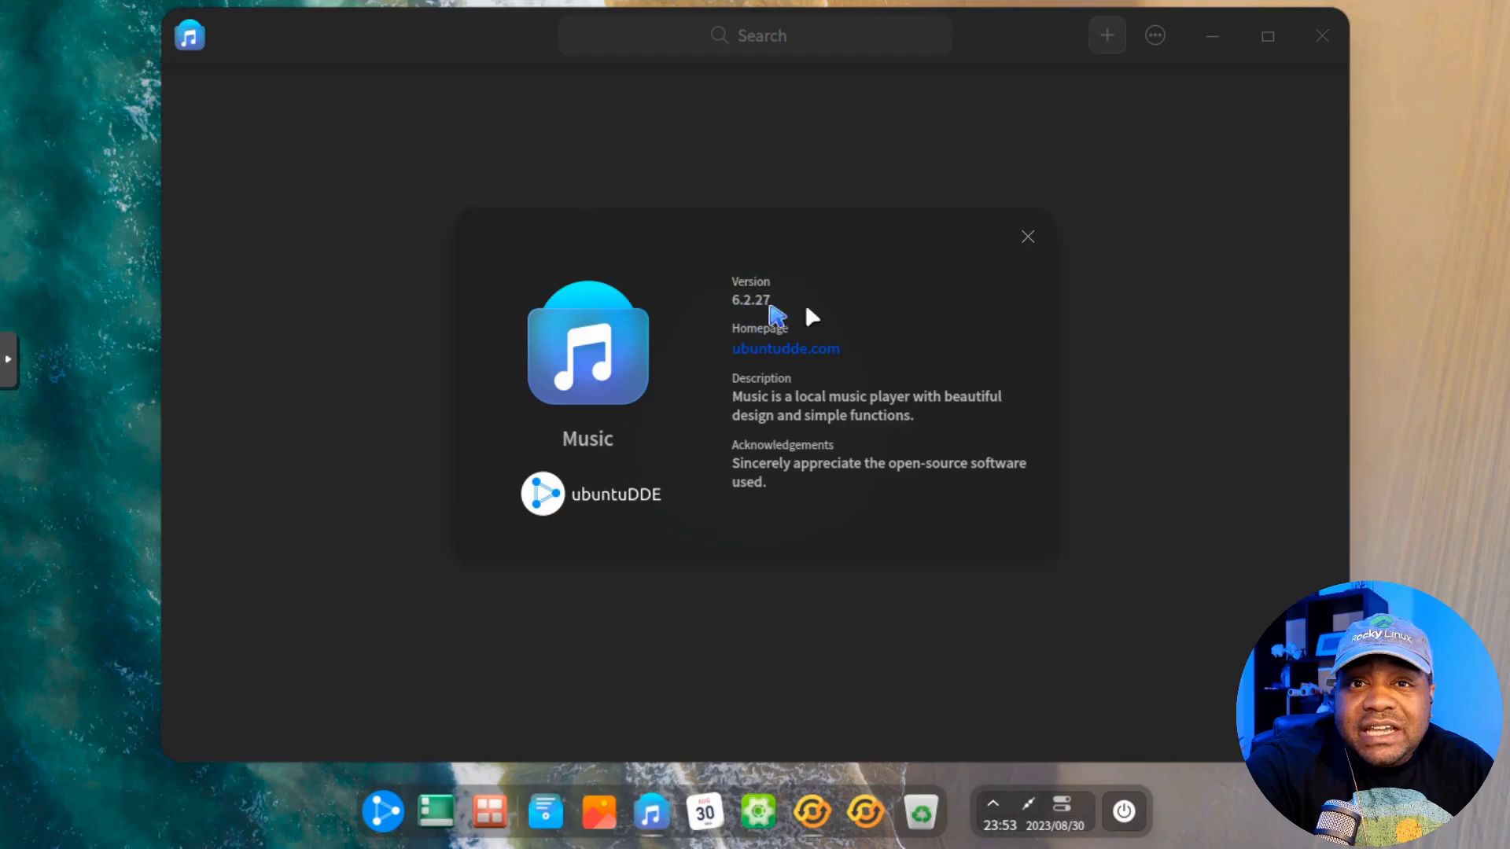
{"action": "left_click", "coordinate": [1028, 238]}
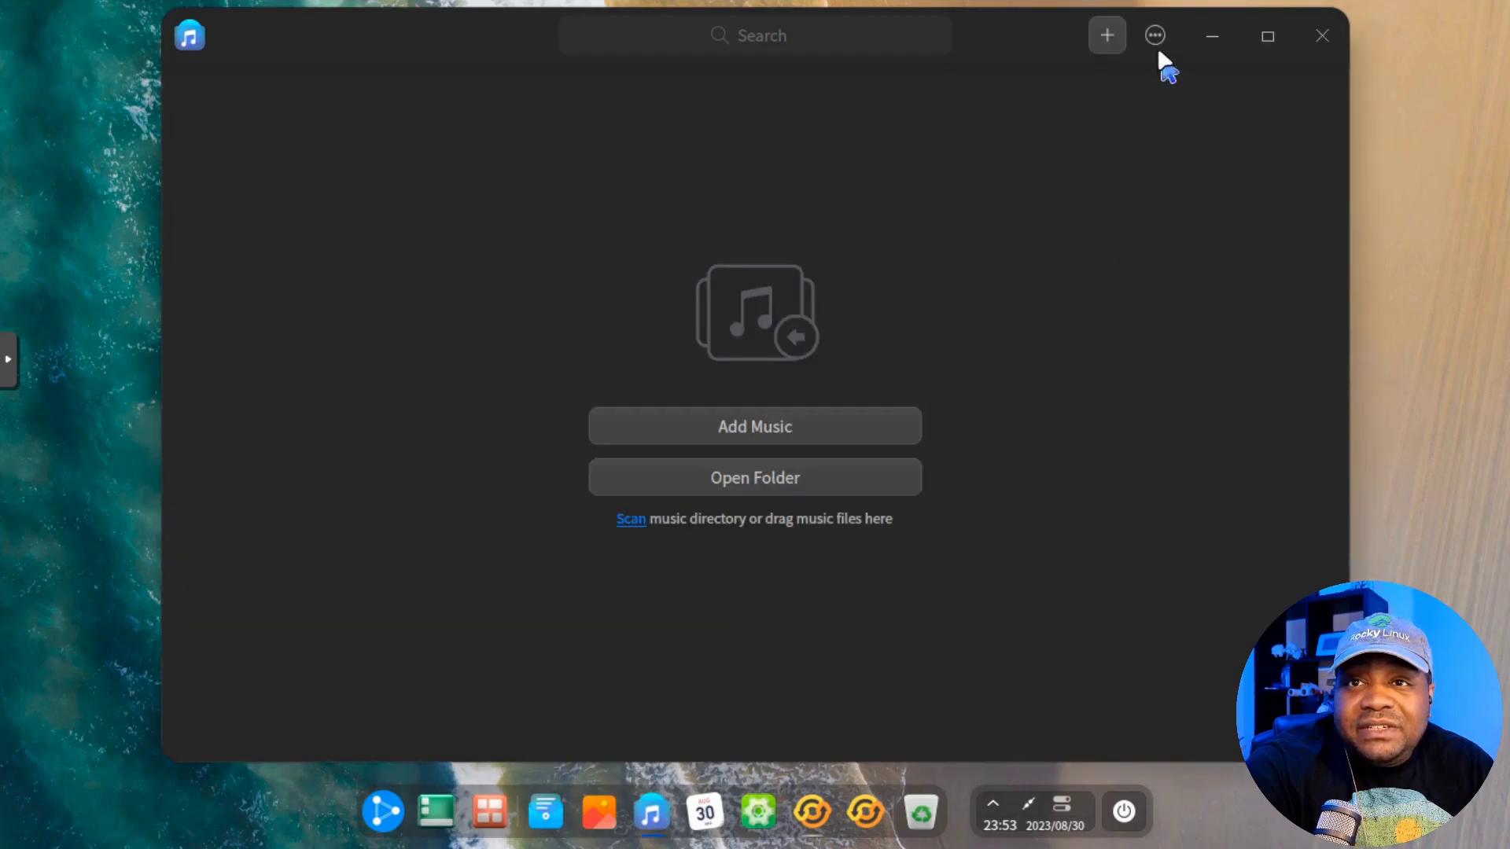
{"action": "left_click", "coordinate": [1315, 39]}
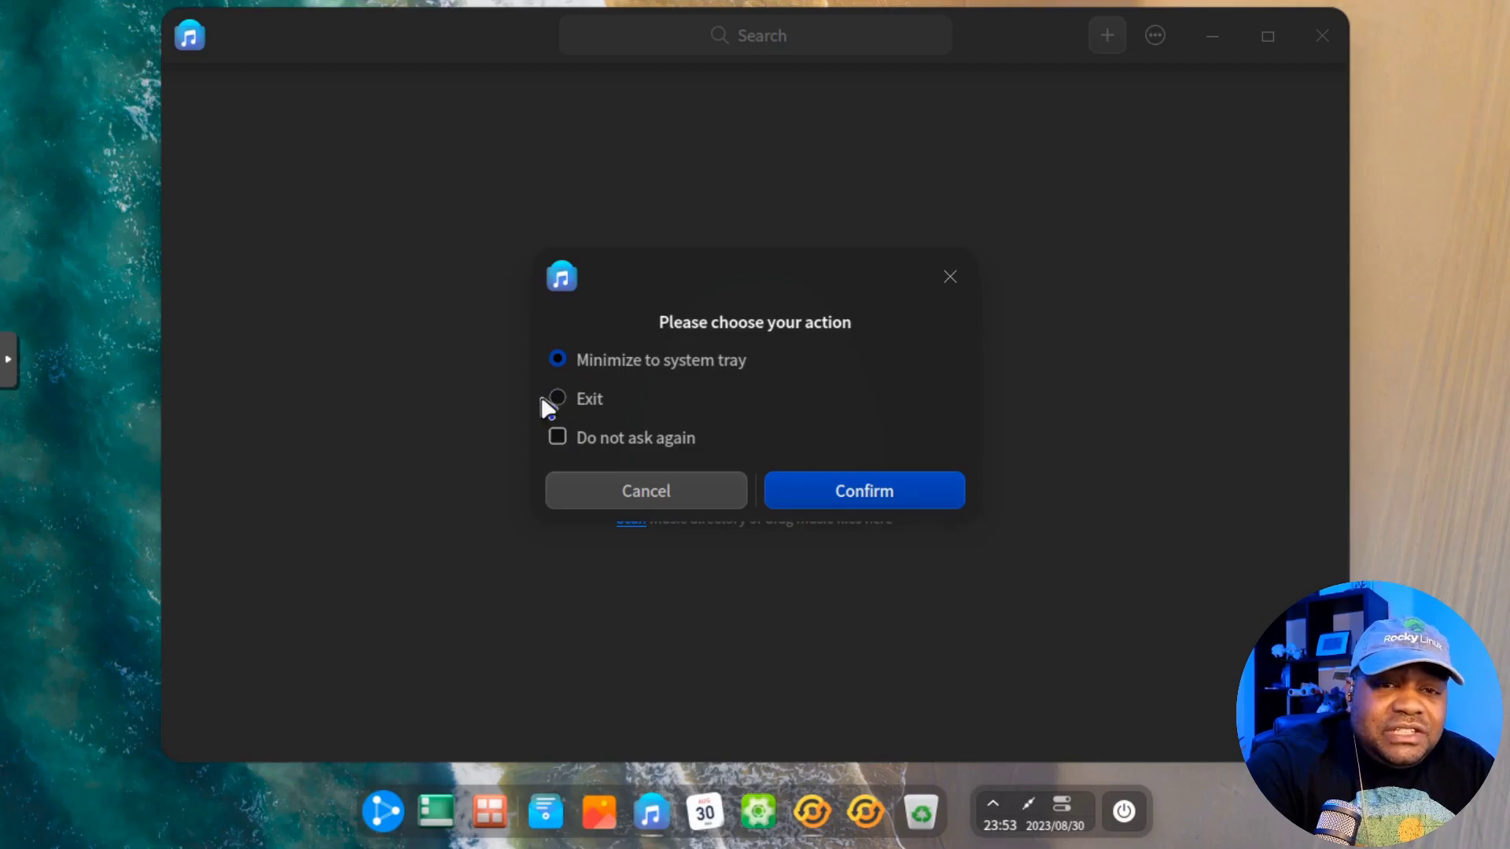
{"action": "left_click", "coordinate": [879, 487]}
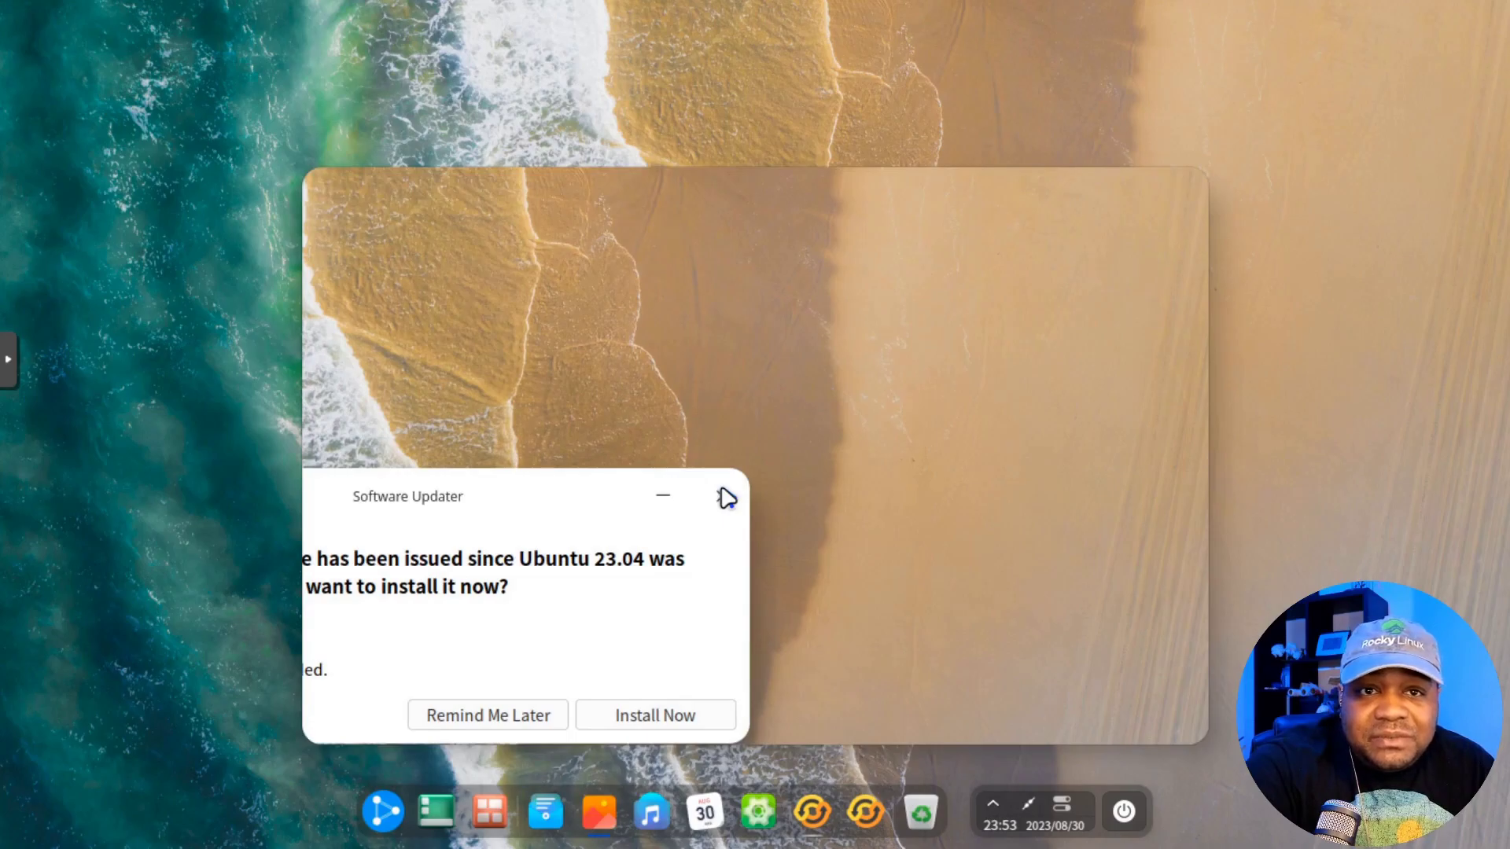
{"action": "left_click", "coordinate": [720, 491]}
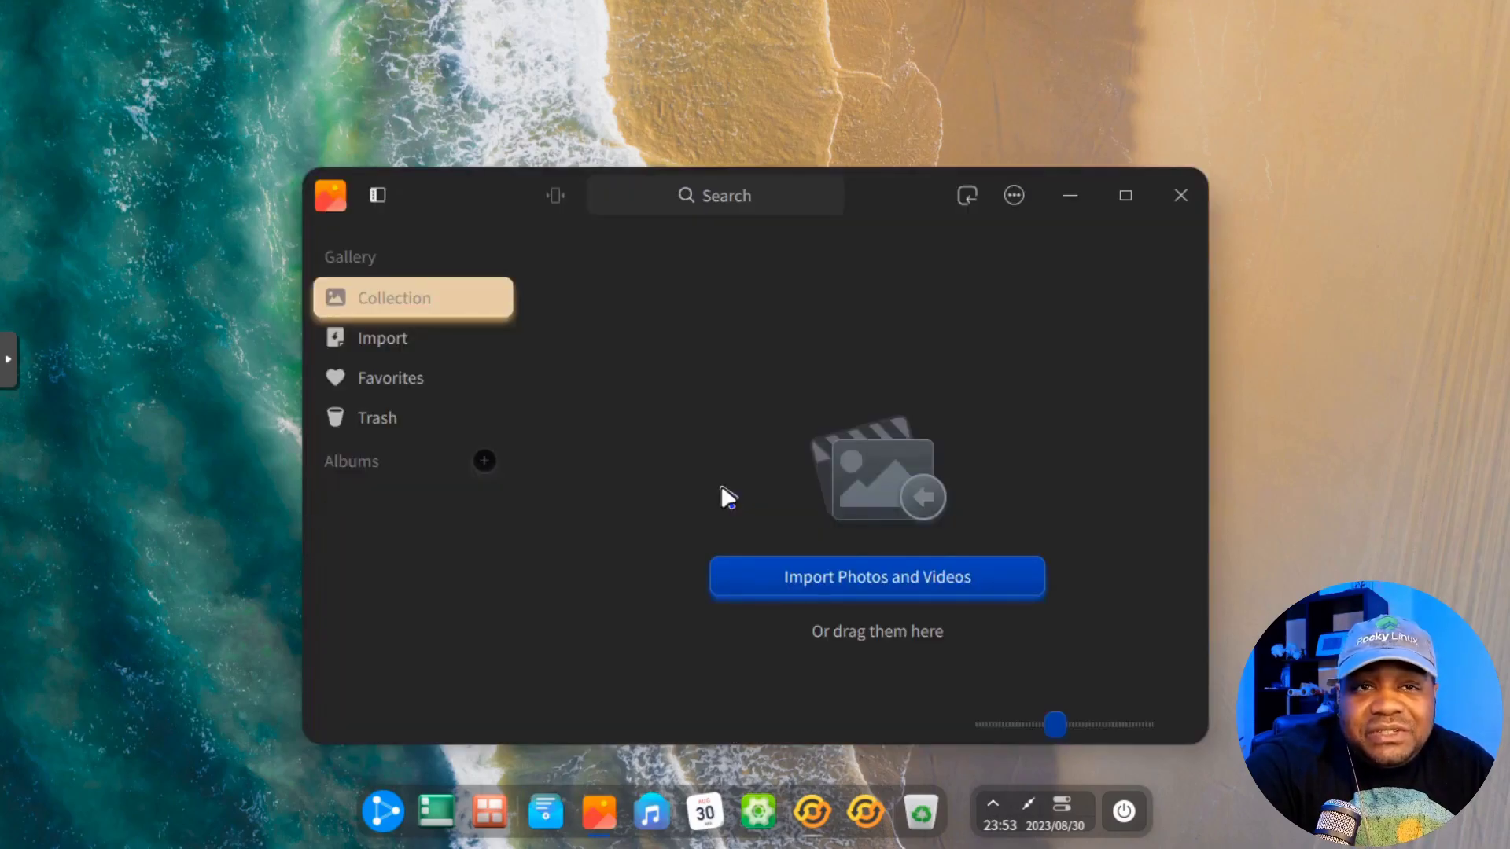
{"action": "left_click_drag", "start_coordinate": [893, 196], "coordinate": [633, 85]}
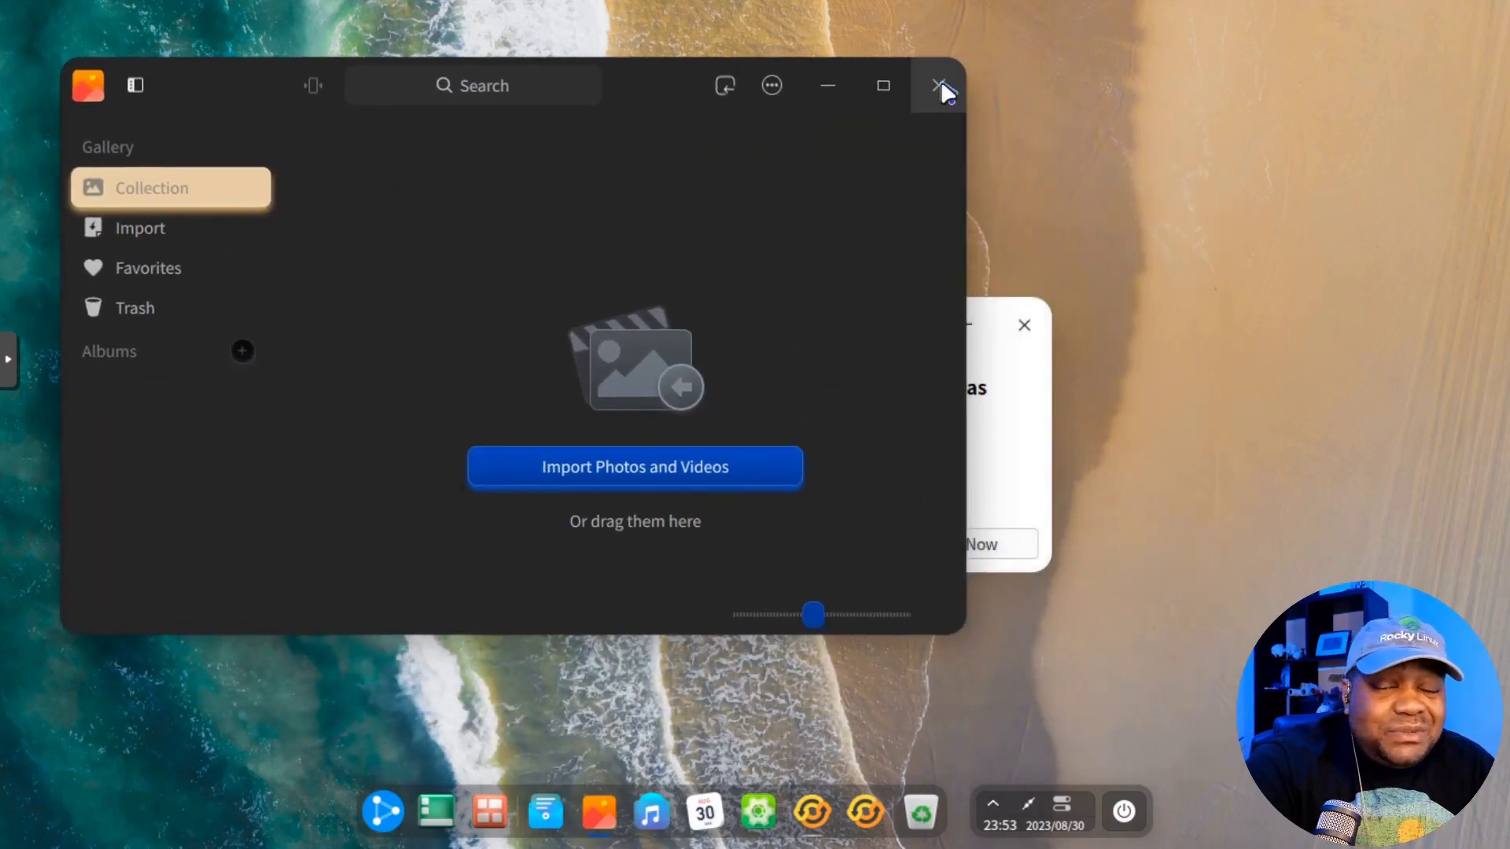
{"action": "left_click", "coordinate": [941, 82]}
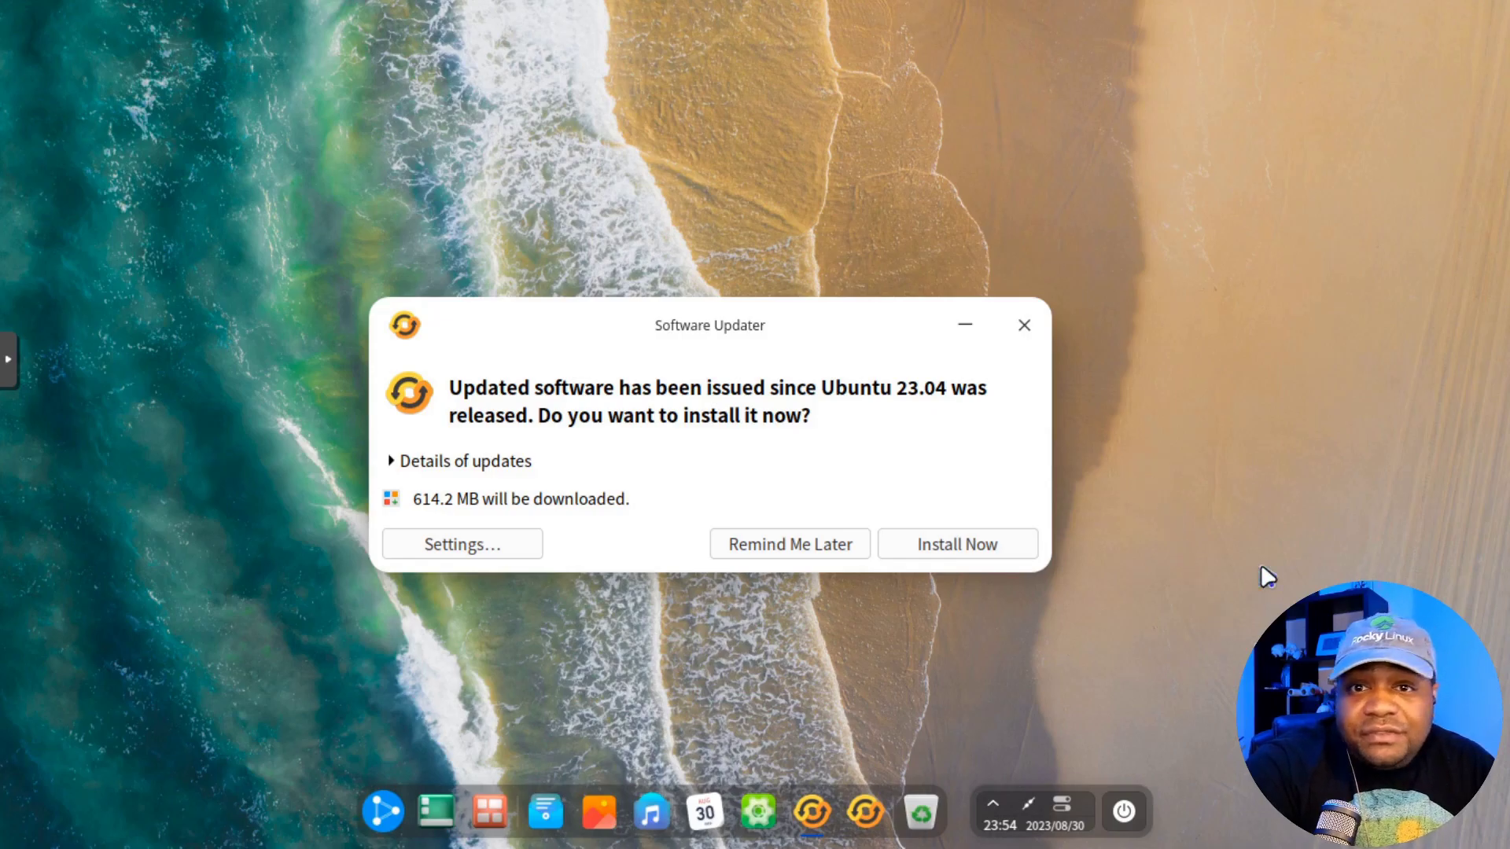
Step: Postpone the updates with Remind Me Later, check the System Disk in File Manager, then close it
{"action": "left_click", "coordinate": [826, 548]}
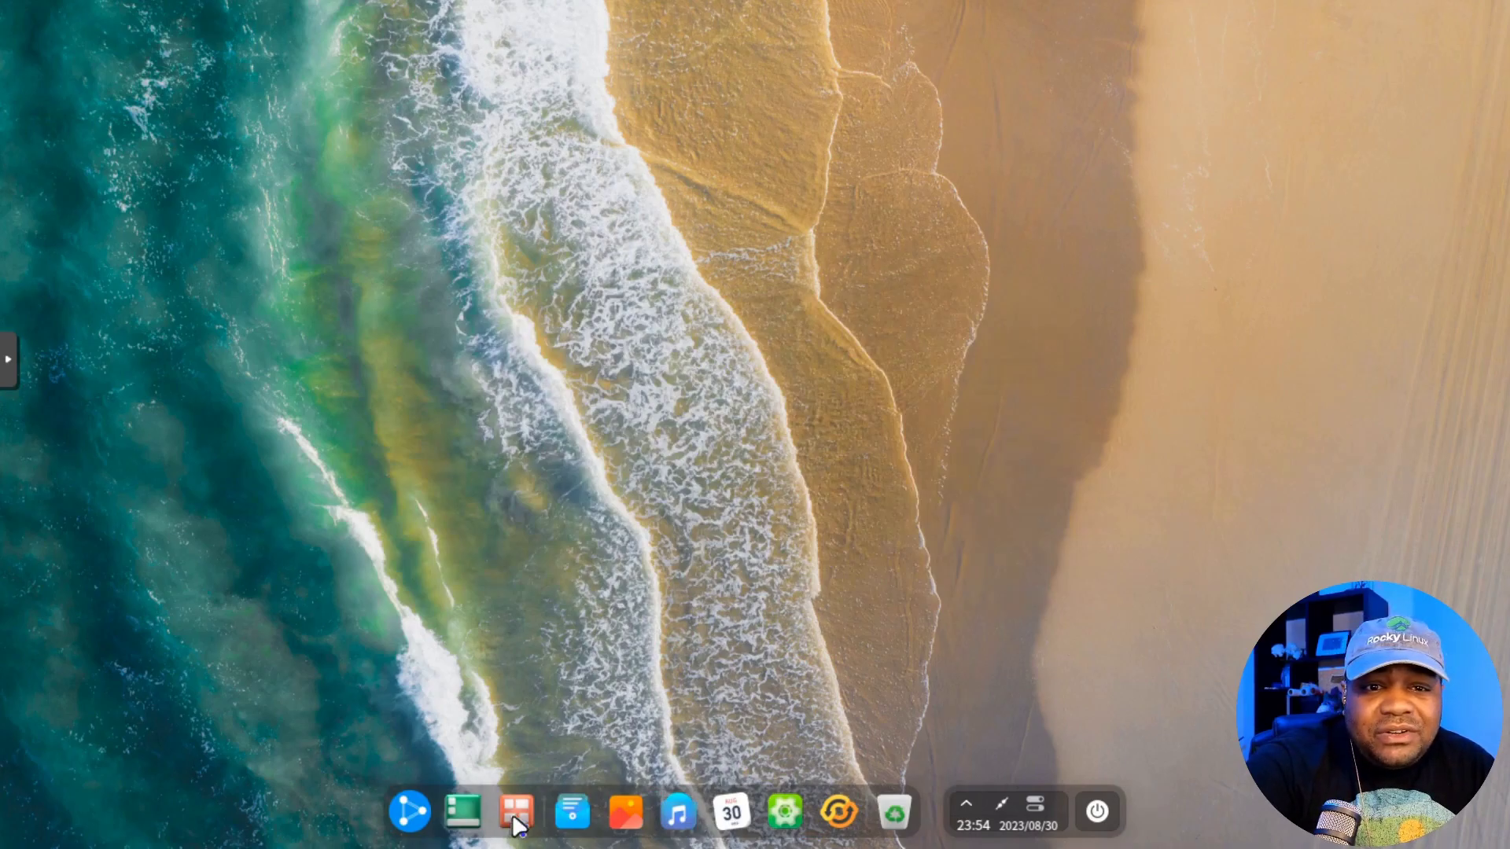
{"action": "left_click", "coordinate": [571, 811]}
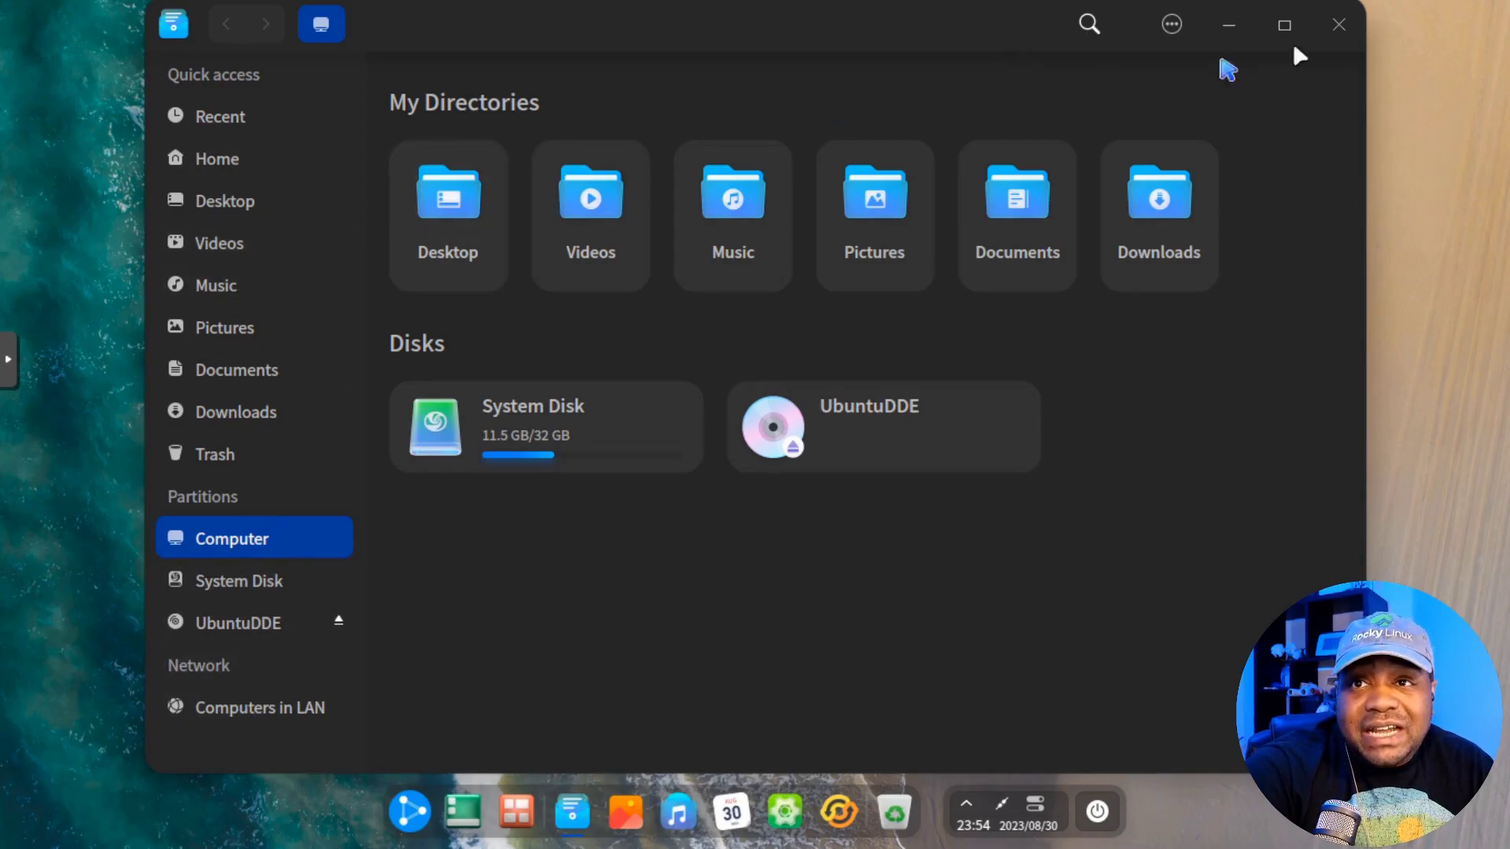
{"action": "left_click", "coordinate": [1350, 19]}
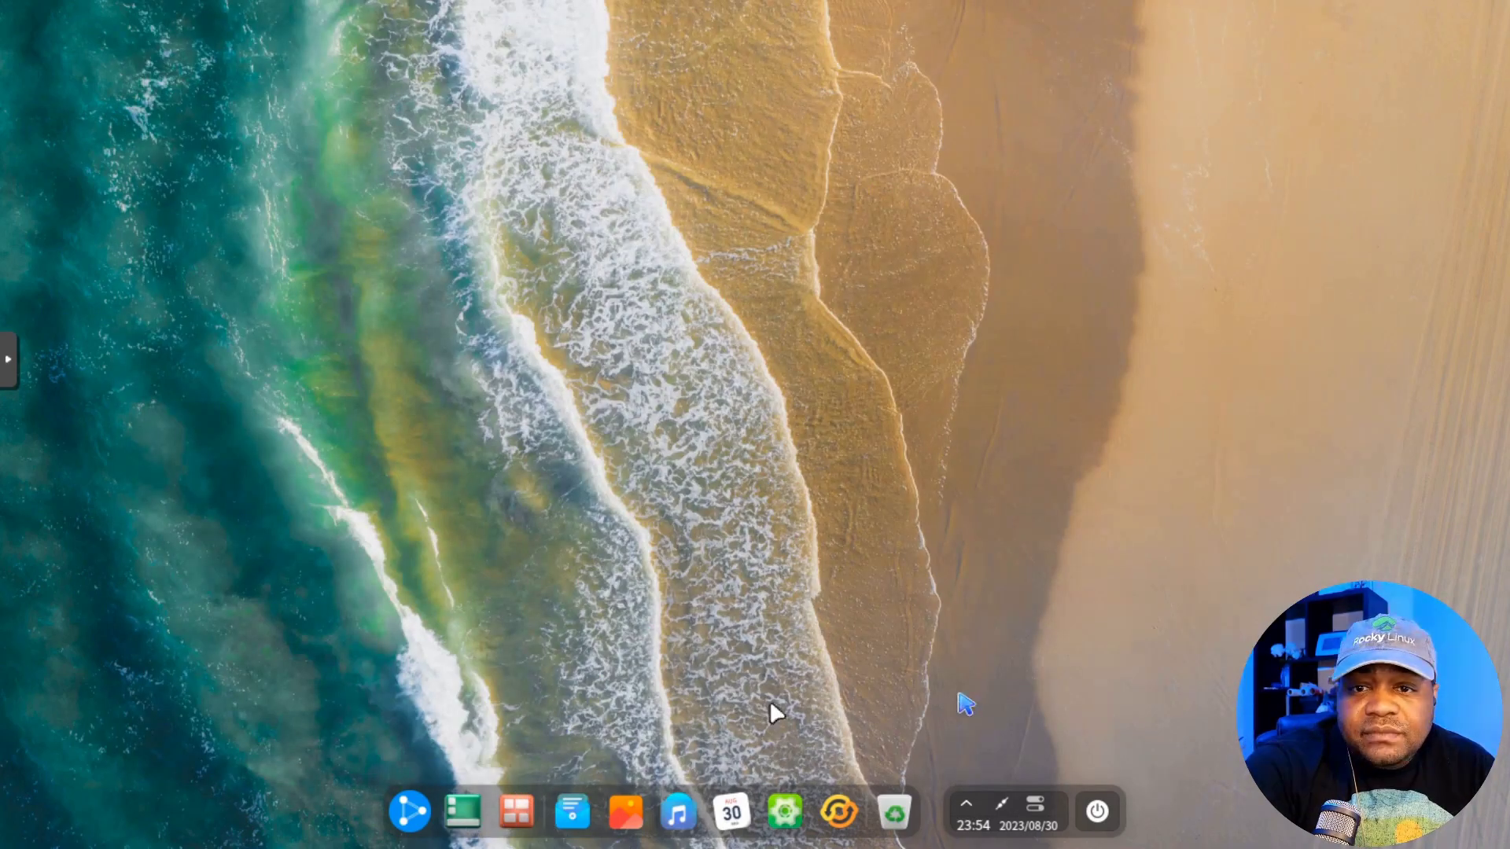
Step: Search the launcher for 'sys' and launch System Monitor
{"action": "left_click", "coordinate": [413, 816]}
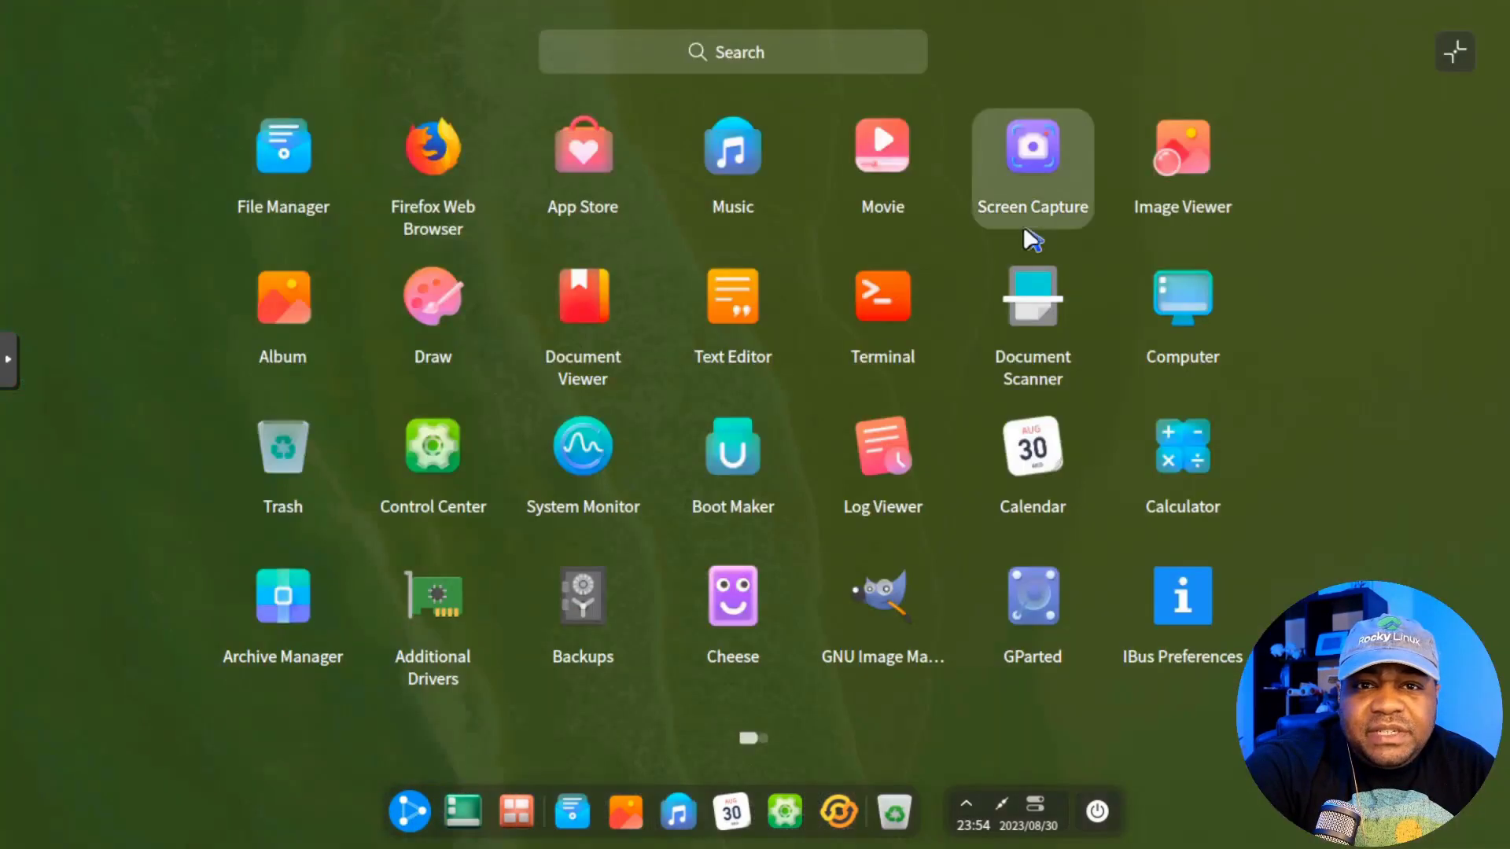
{"action": "left_click", "coordinate": [716, 50]}
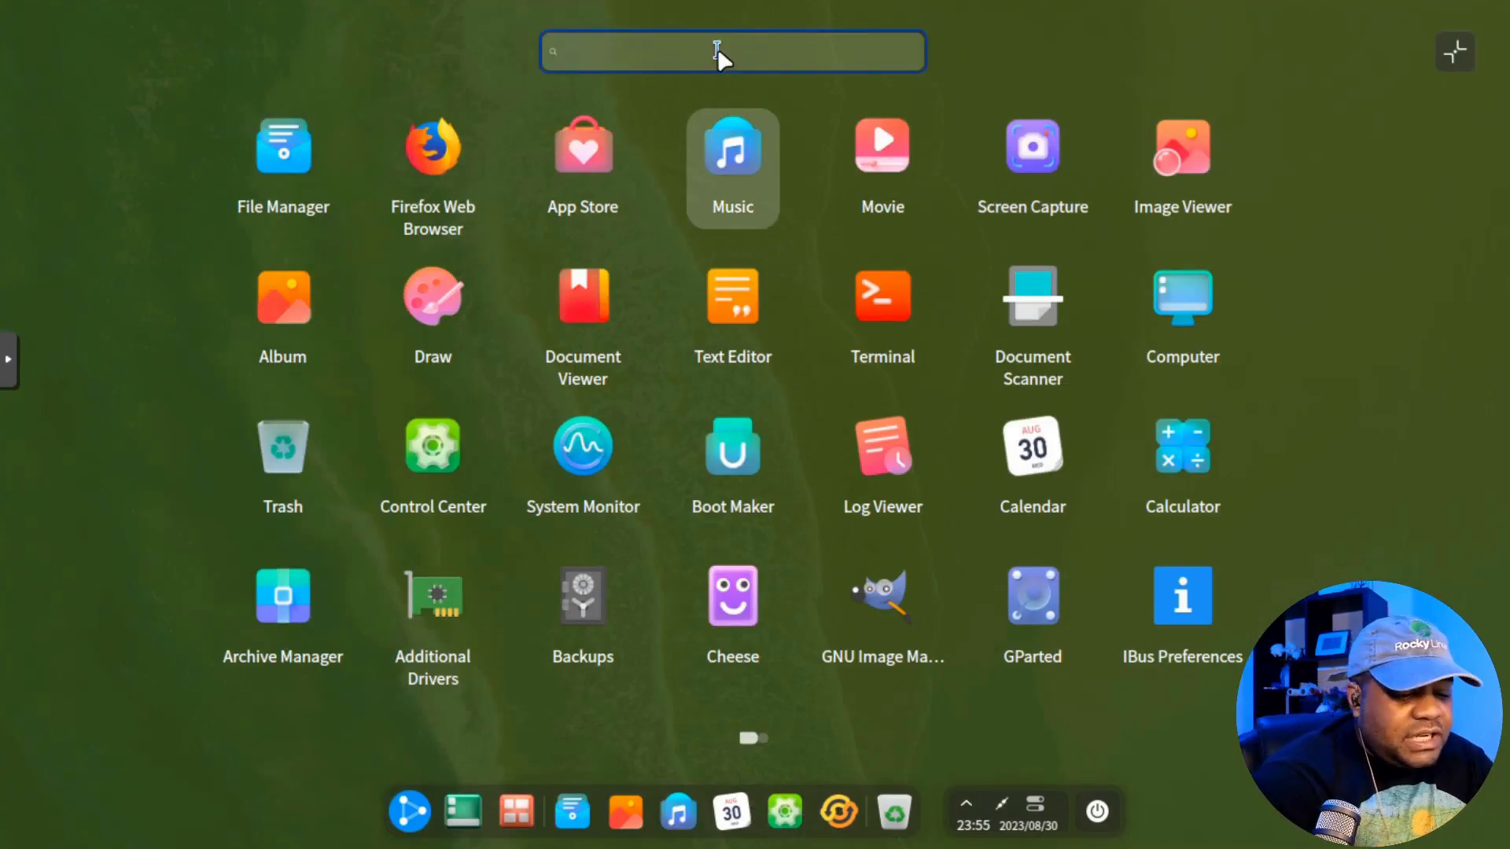
{"action": "type", "text": "sys"}
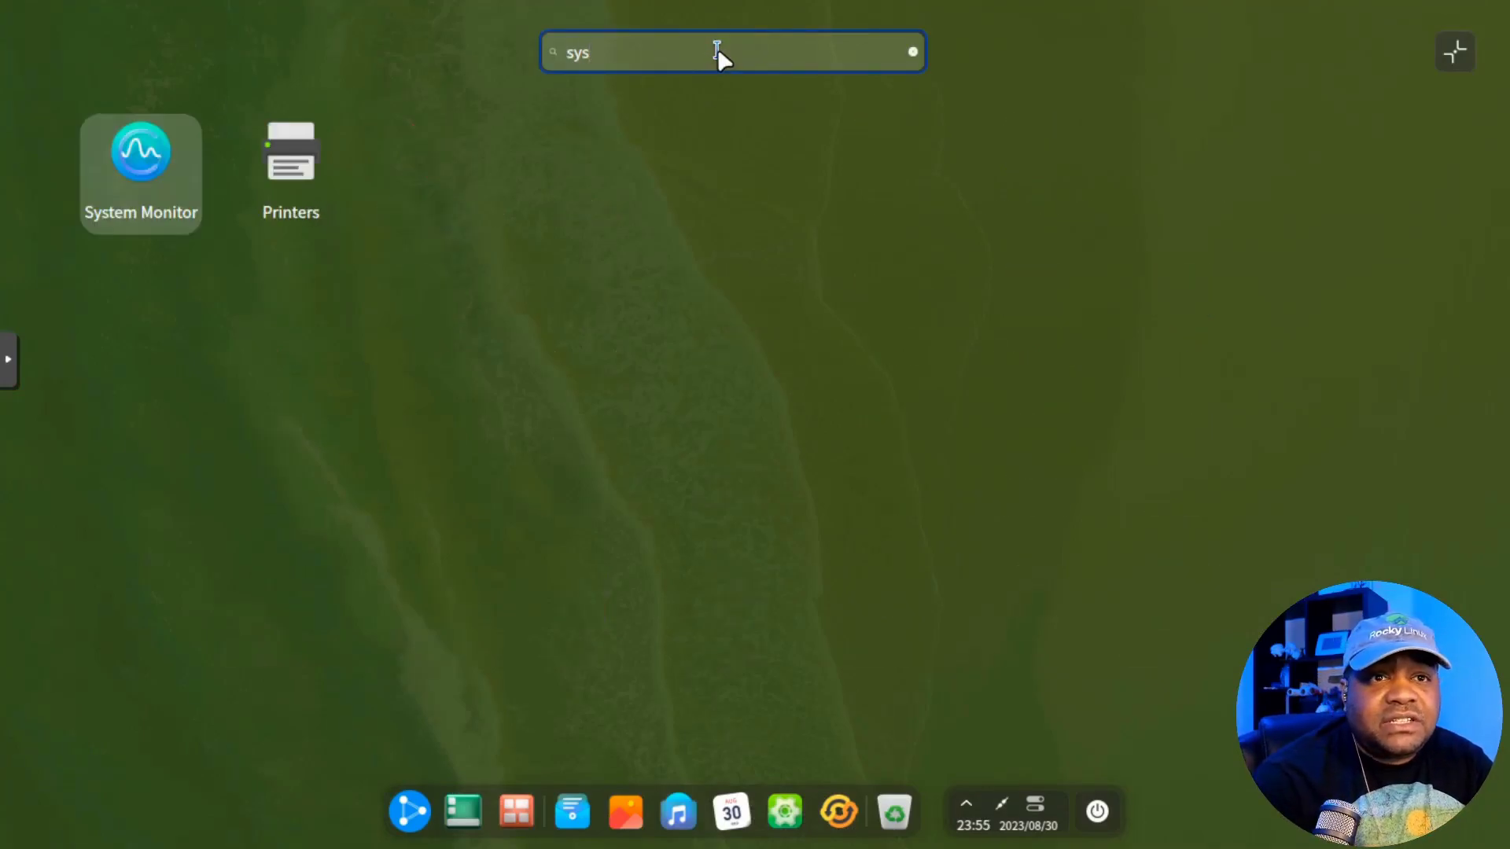
{"action": "left_click", "coordinate": [176, 167]}
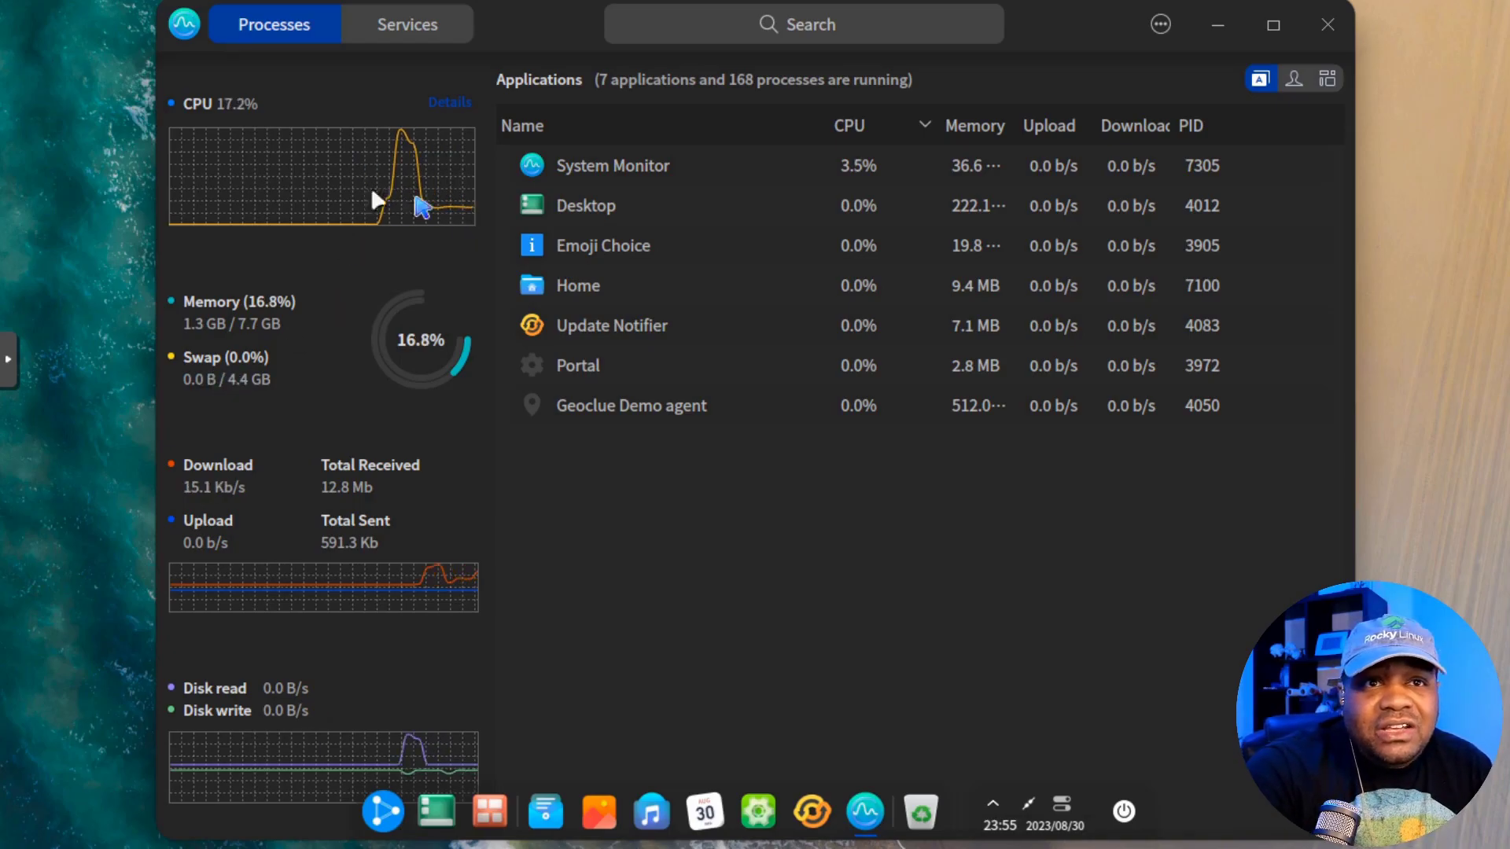
Step: Open the Common KVM CPU details, glance at Services, and scroll the CPU statistics table
{"action": "left_click", "coordinate": [461, 101]}
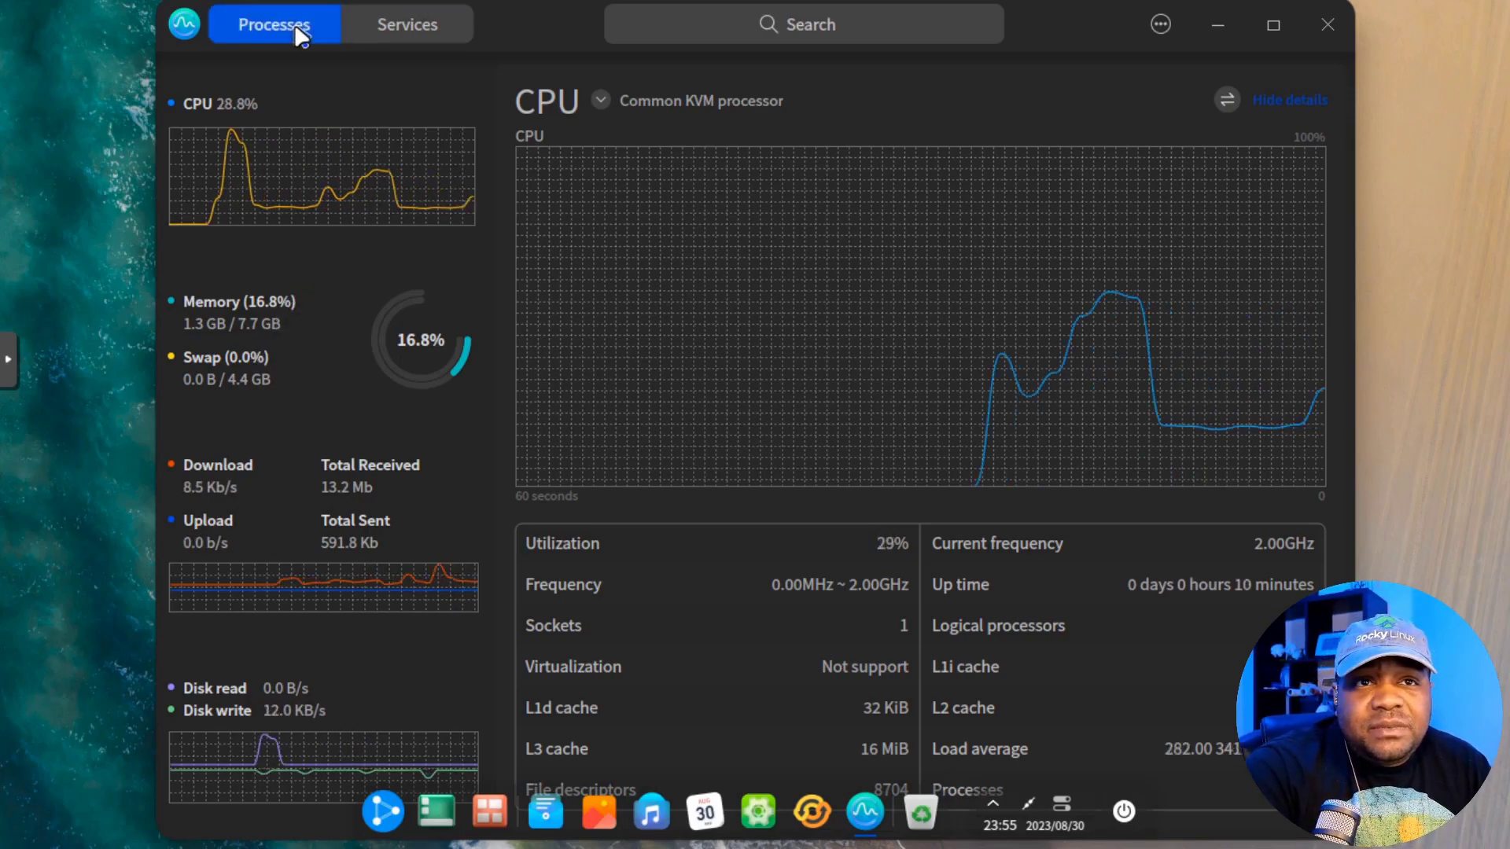
{"action": "left_click", "coordinate": [436, 30]}
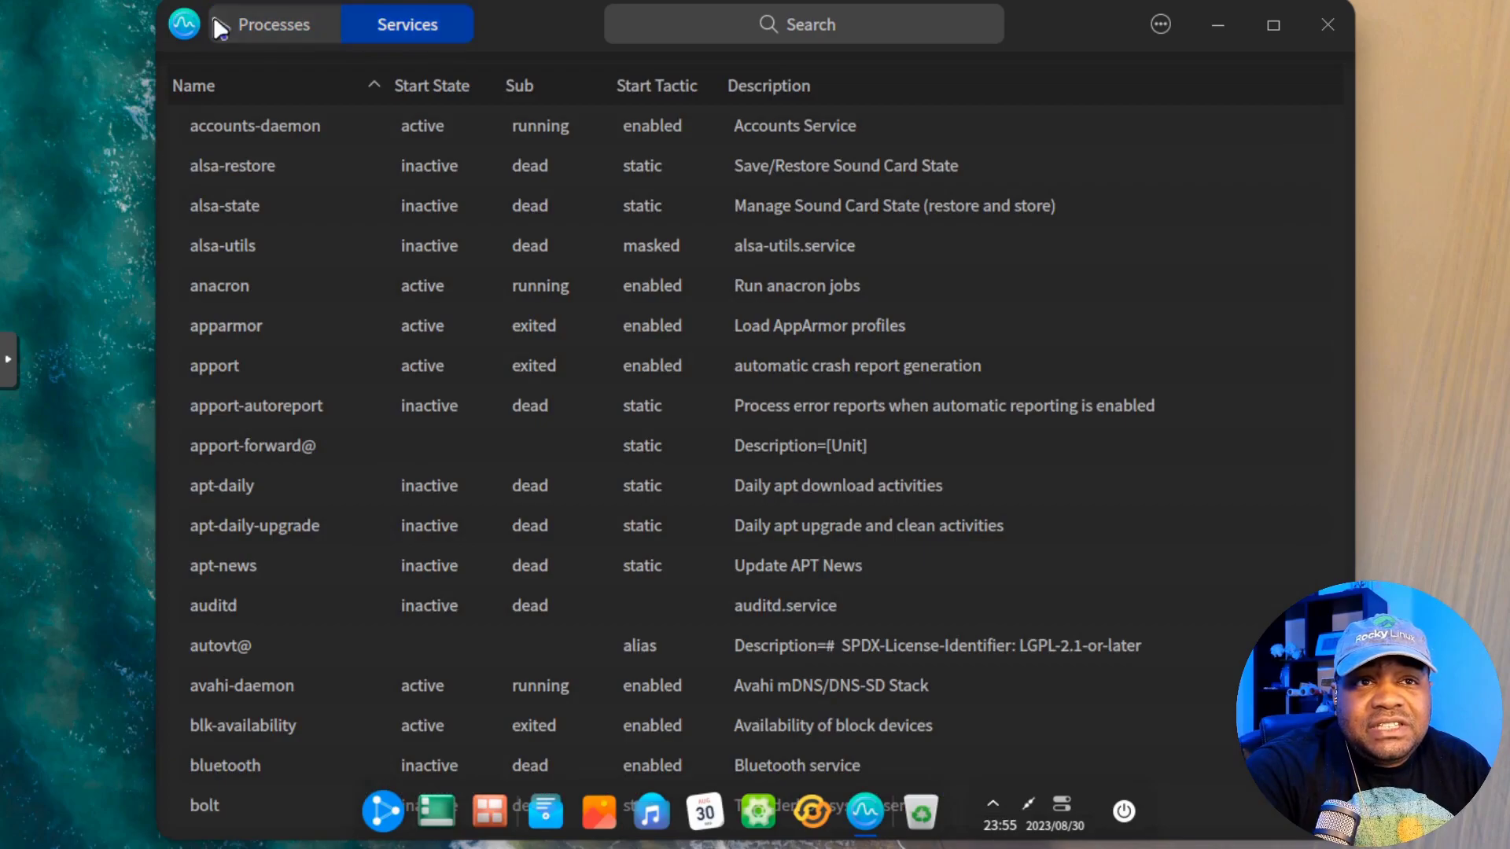
{"action": "left_click", "coordinate": [276, 28]}
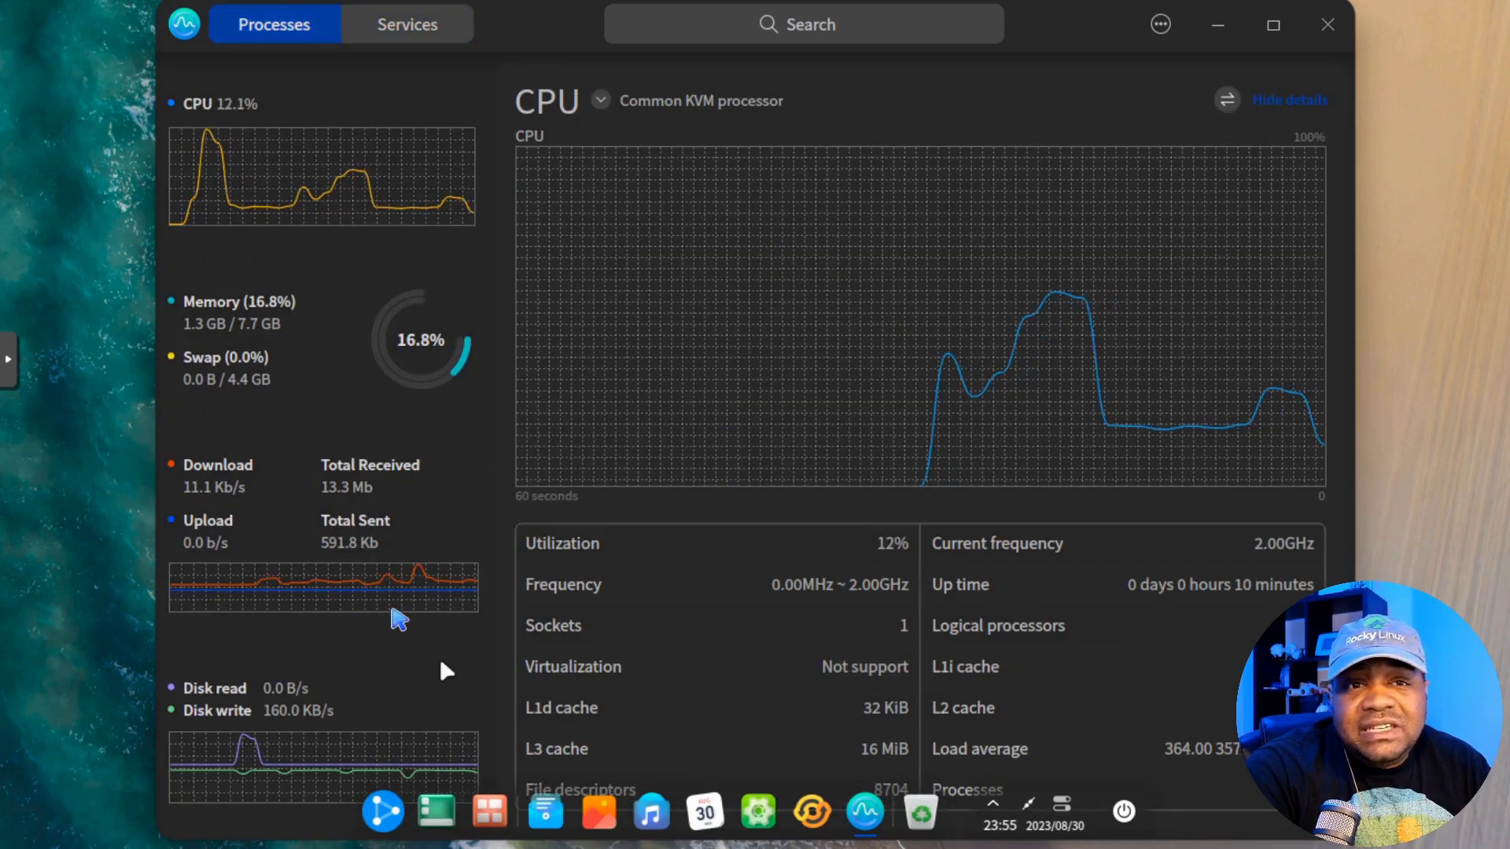
{"action": "scroll", "coordinate": [844, 570], "scroll_direction": "down", "scroll_amount": 2}
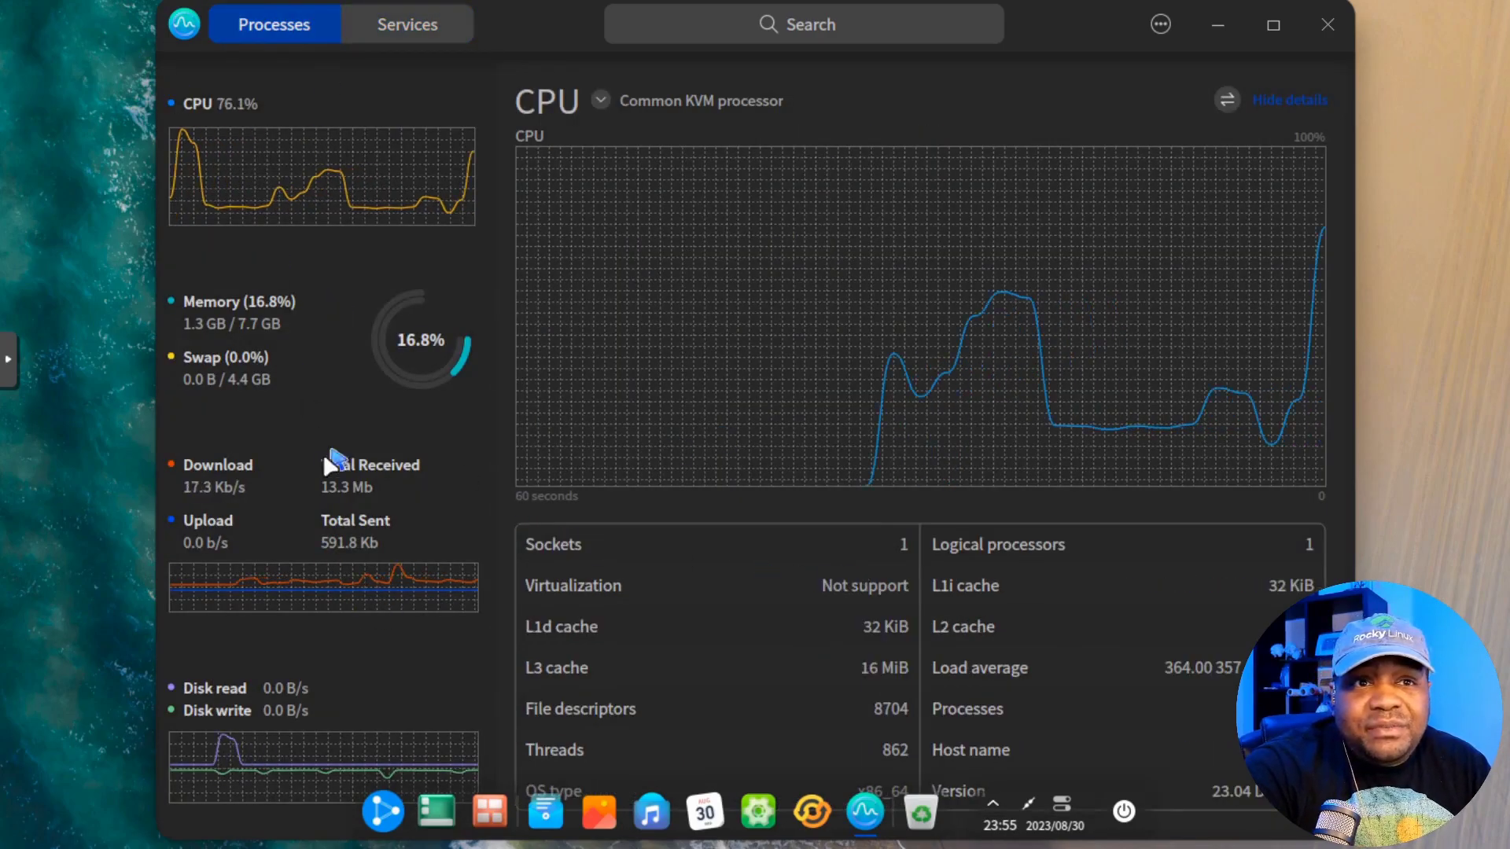